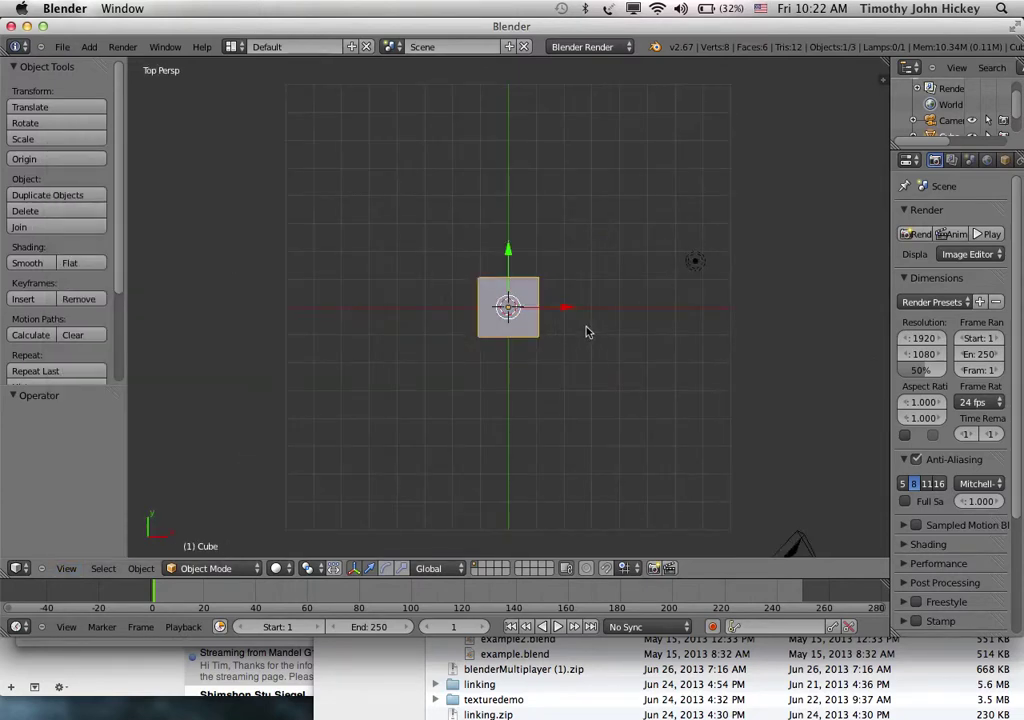
# - Select the cube's positive X side face in Edit Mode and extrude it outward by about 1.2 units
pyautogui.press('Tab')
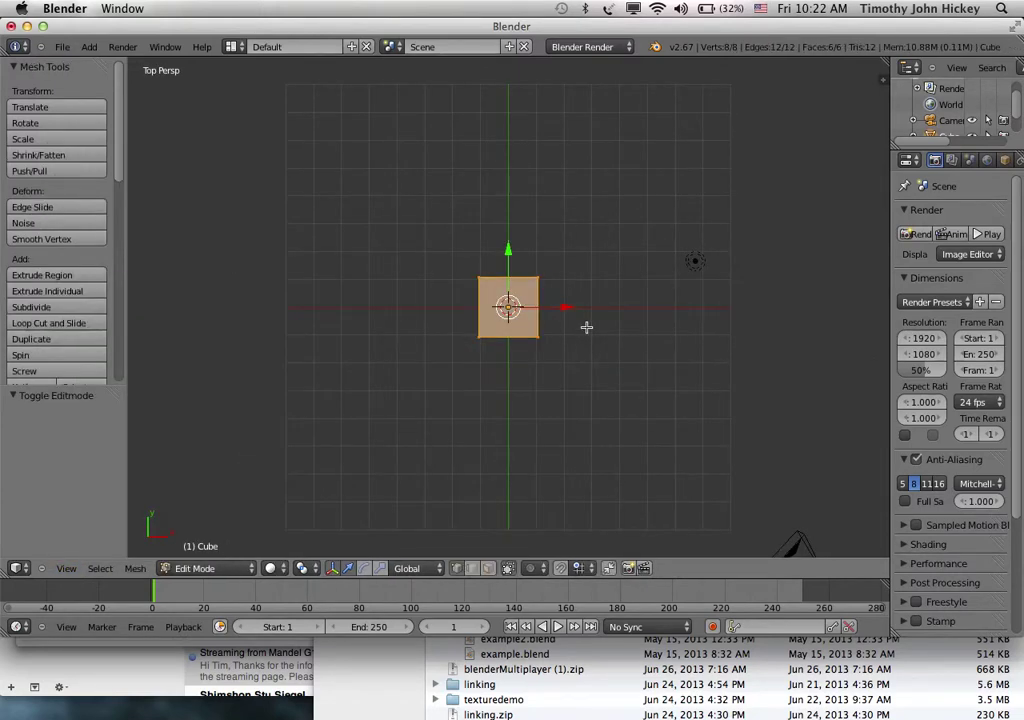
pyautogui.press('a')
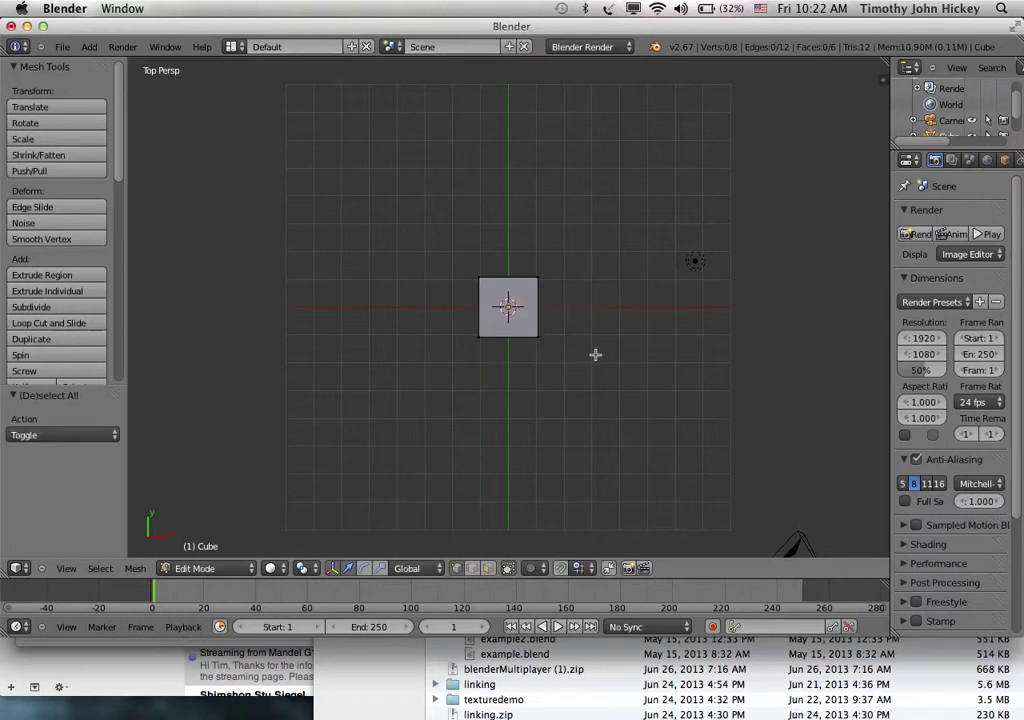
pyautogui.moveTo(609, 361); pyautogui.dragTo(575, 288, button='middle')
pyautogui.press('b')
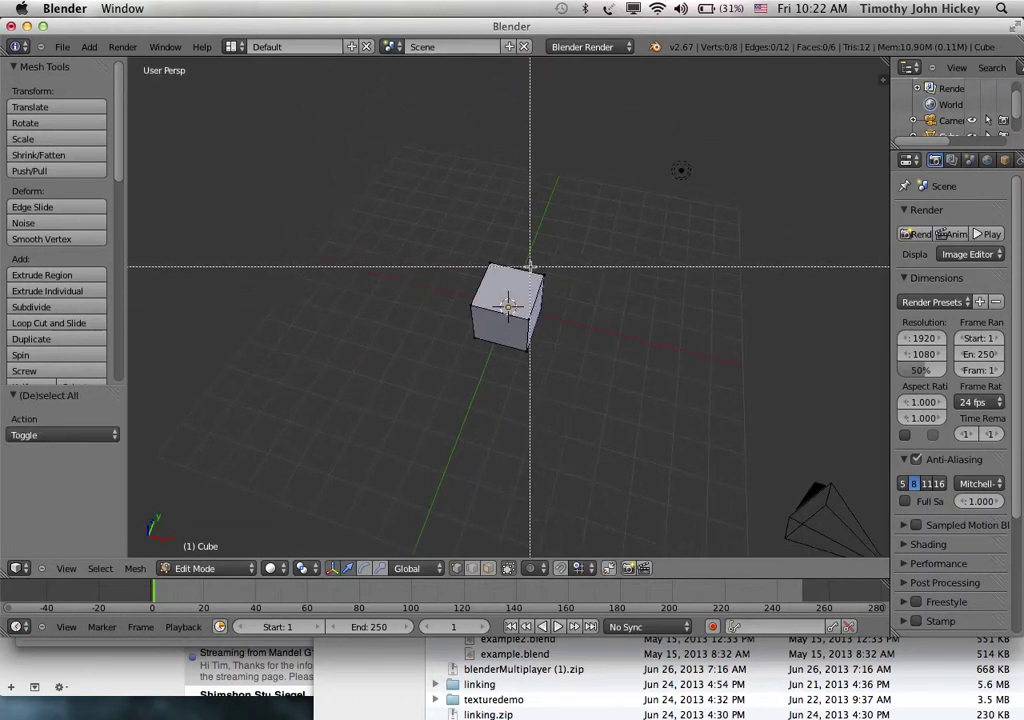
pyautogui.moveTo(515, 262); pyautogui.dragTo(557, 356)
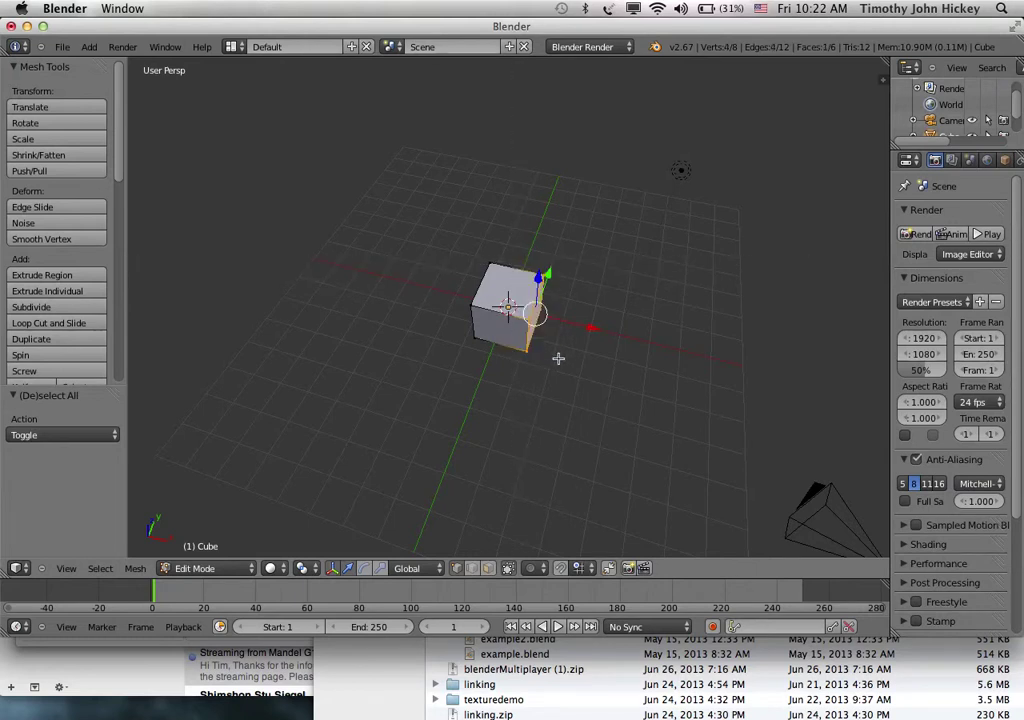
pyautogui.press('e')
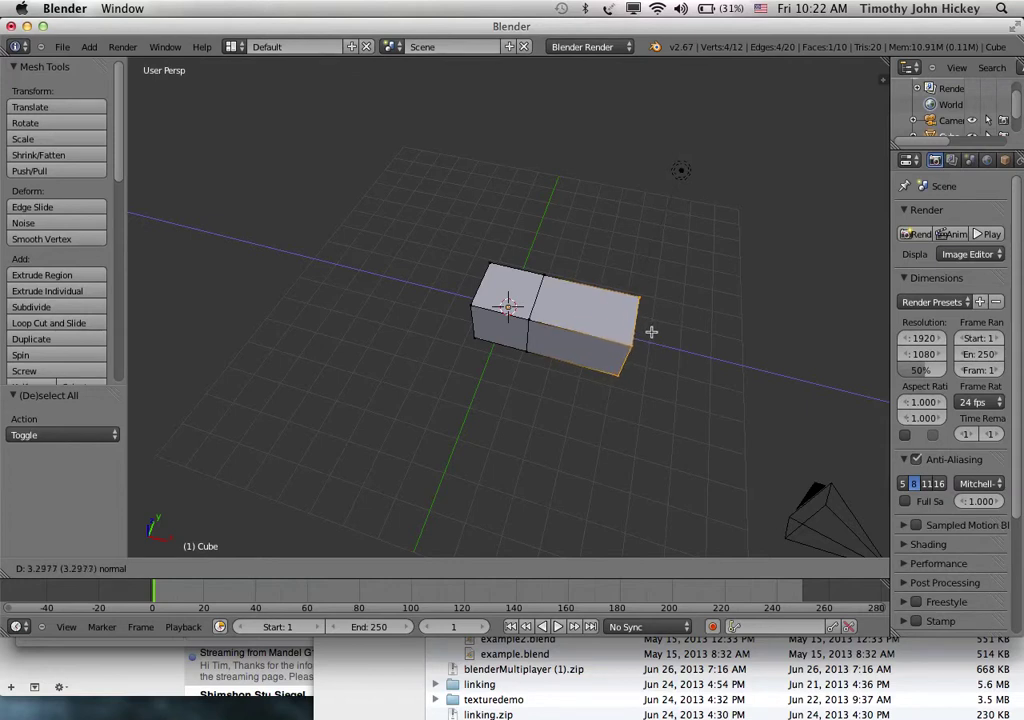
pyautogui.click(590, 319)
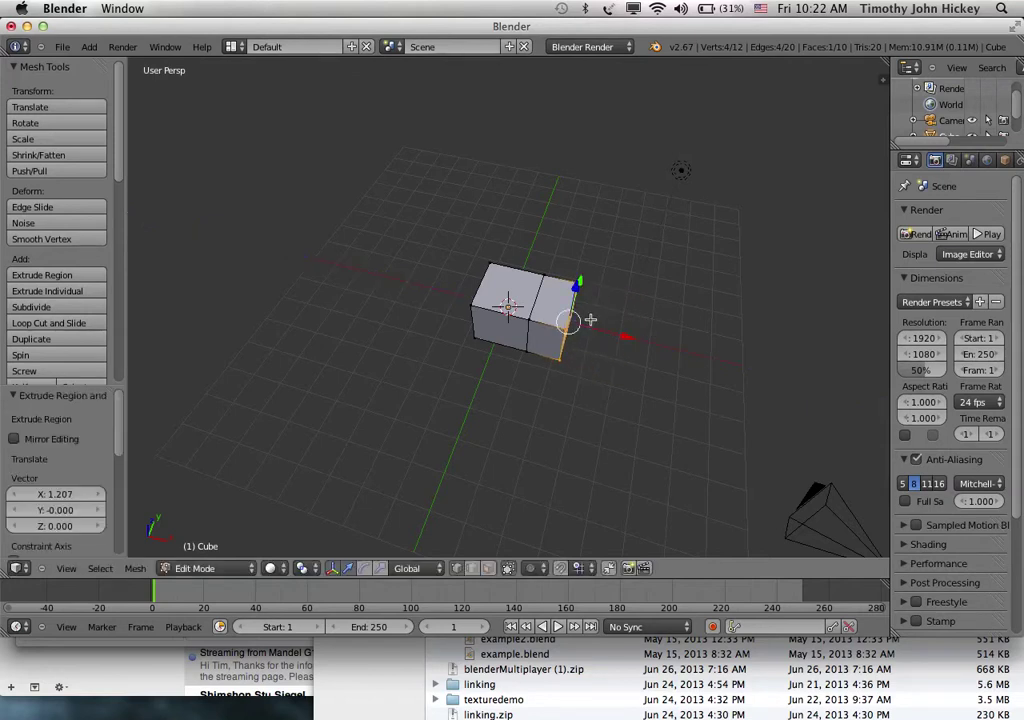
# - Extrude the end face along X two more times, by about 4.9 units and about 1.67 units
pyautogui.press('e')
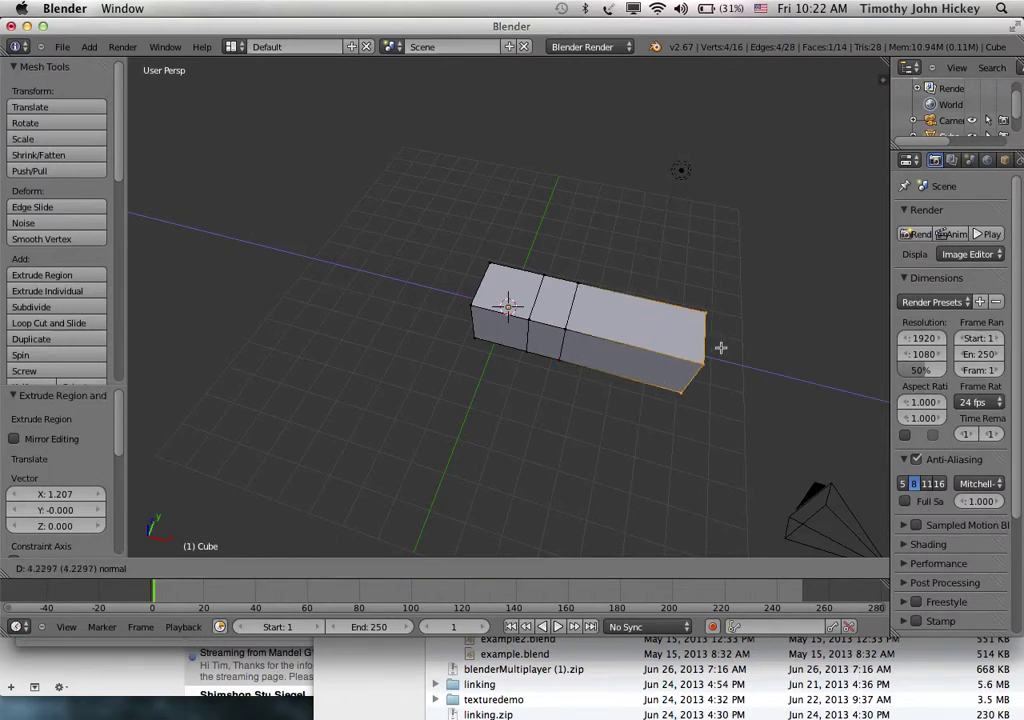
pyautogui.click(736, 354)
pyautogui.press('e')
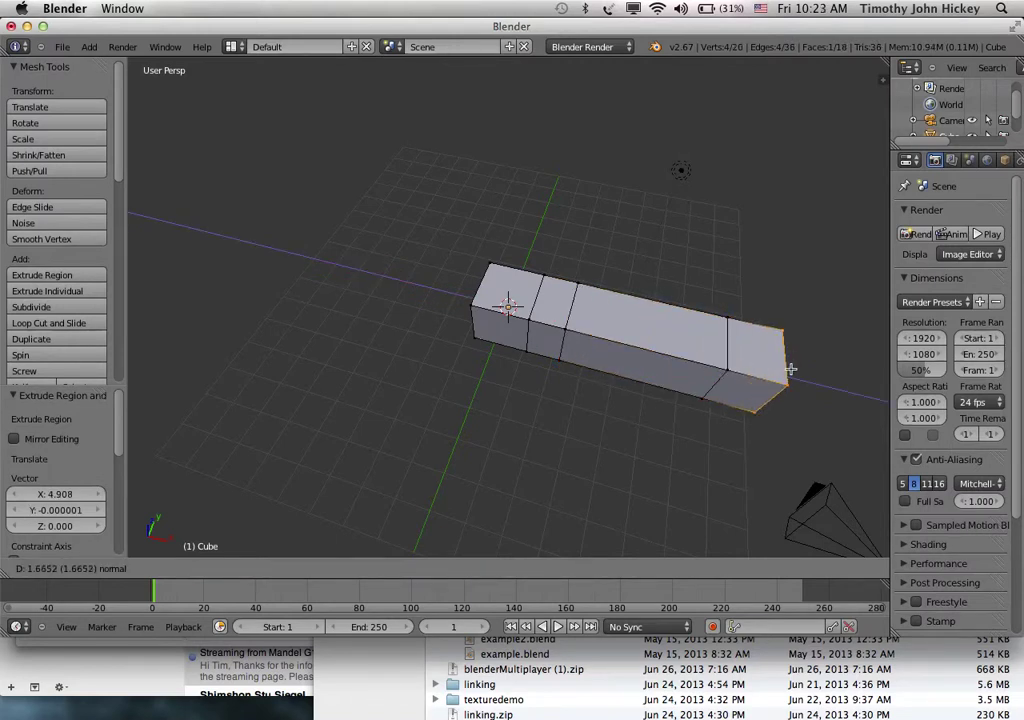
pyautogui.click(790, 370)
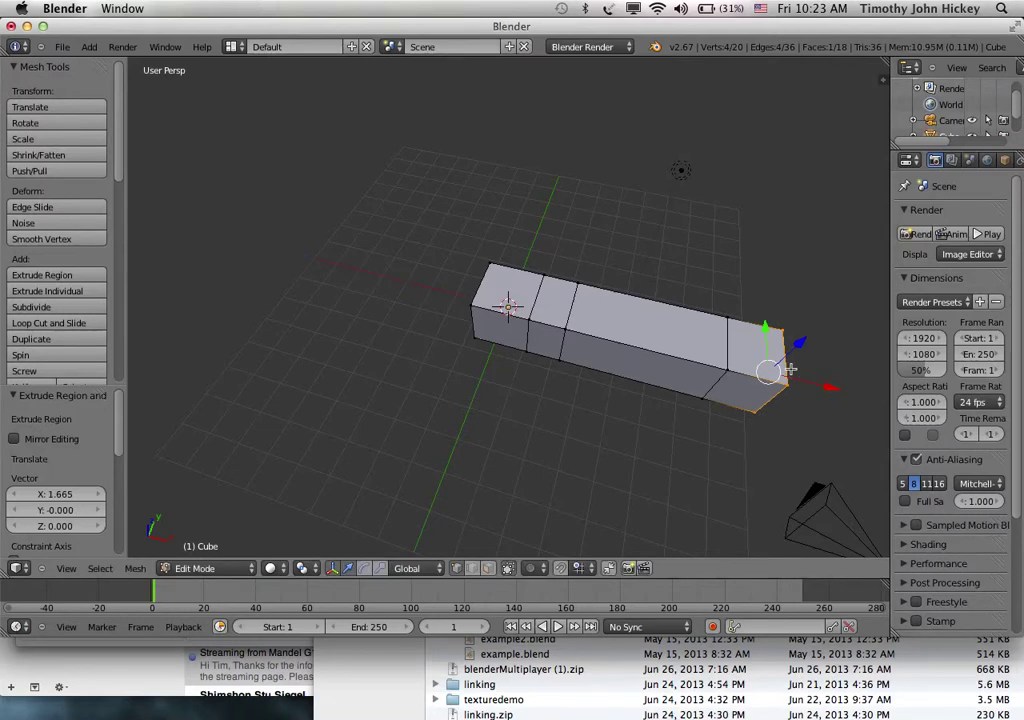
pyautogui.press('Tab')
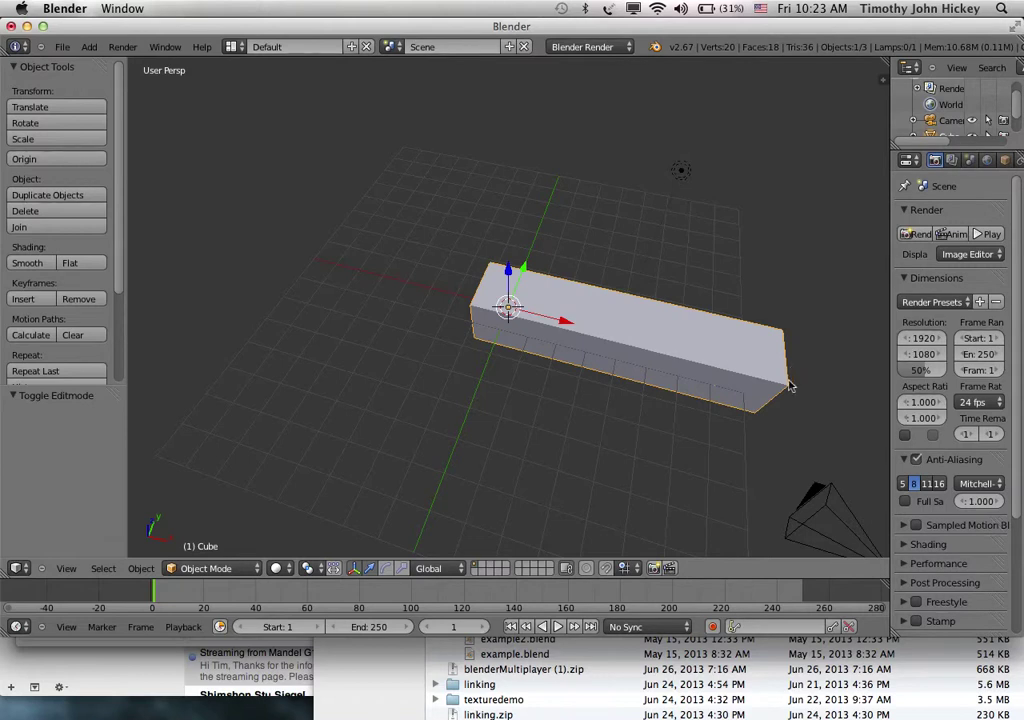
pyautogui.press('Tab')
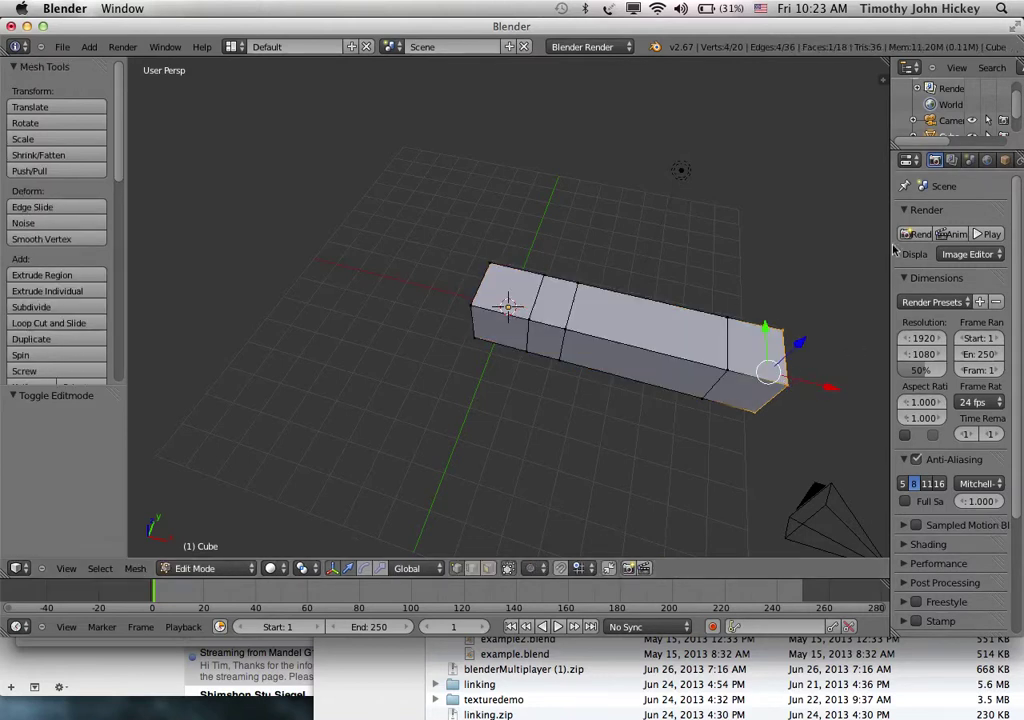
# - Widen the properties area and set the cube material's diffuse color to a bright, very pale pink
pyautogui.moveTo(893, 199); pyautogui.dragTo(706, 198)
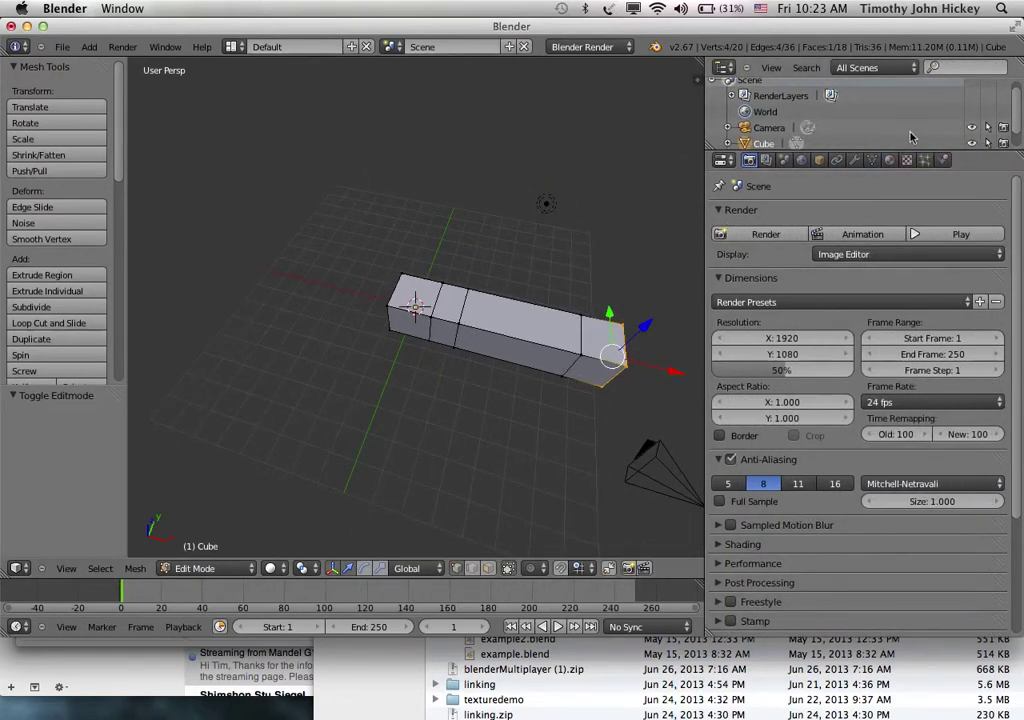
pyautogui.click(891, 160)
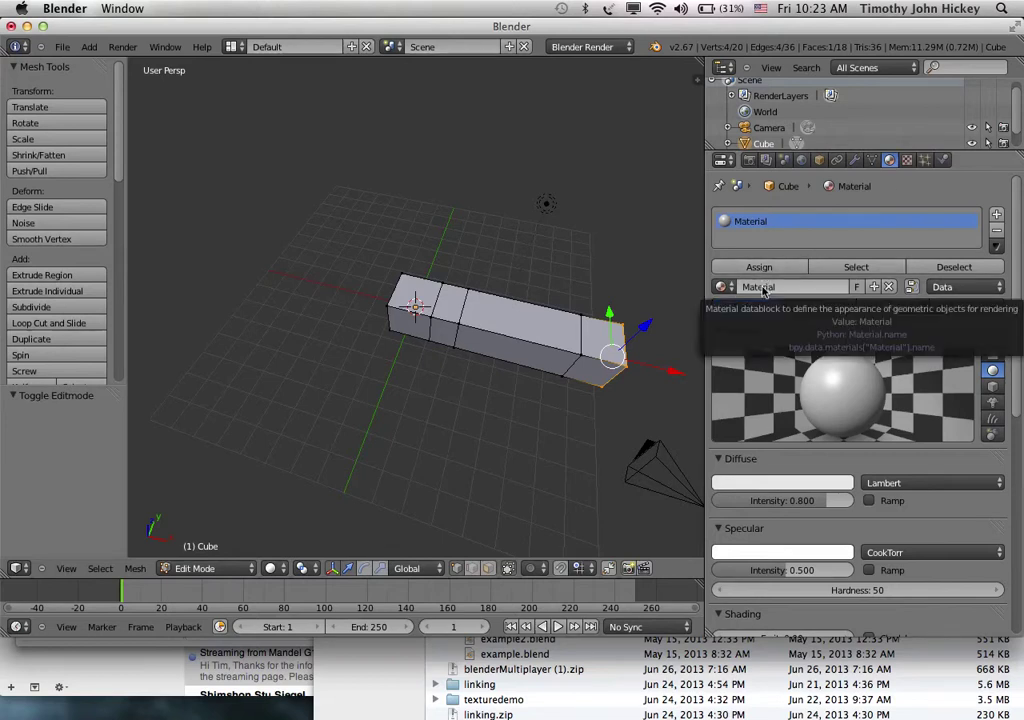
pyautogui.click(780, 484)
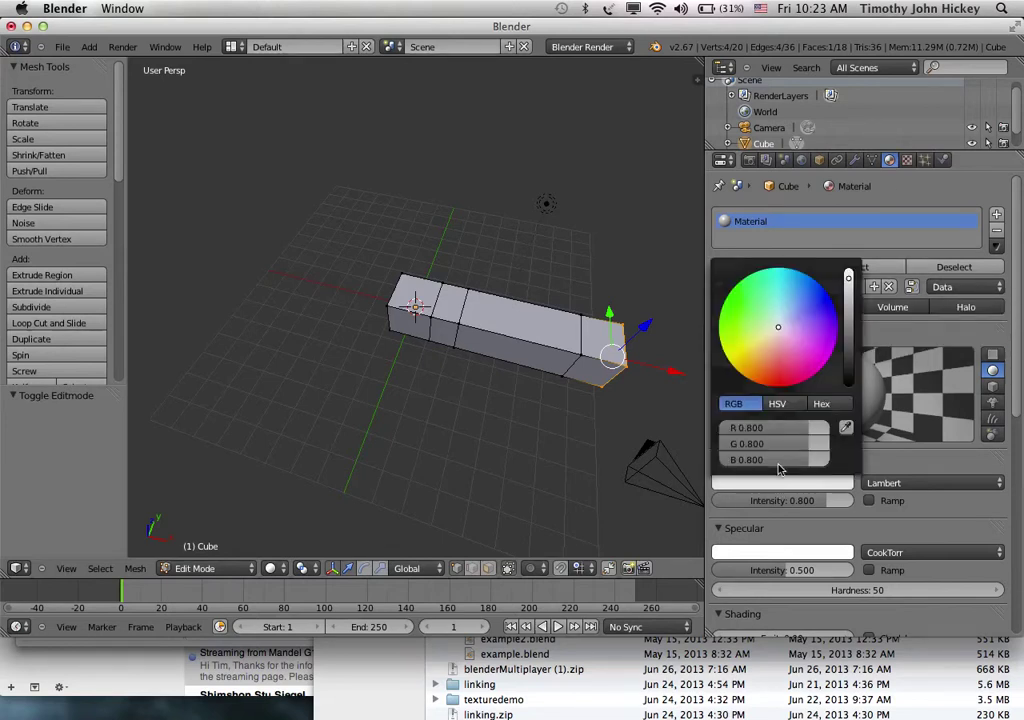
pyautogui.click(848, 270)
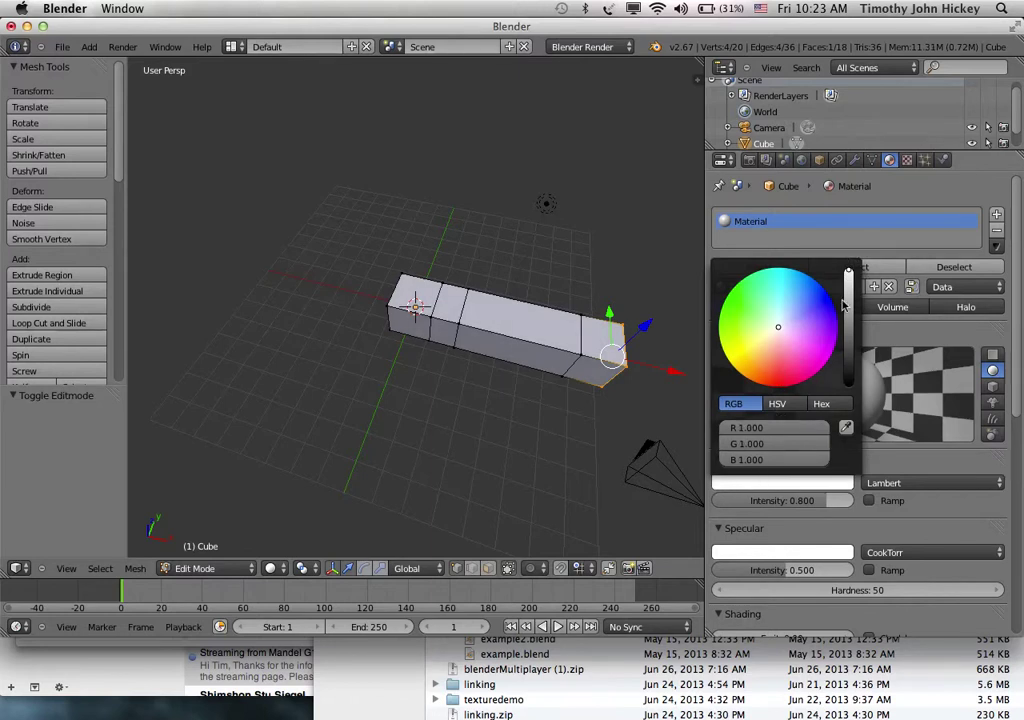
pyautogui.moveTo(798, 330)
pyautogui.mouseDown()
pyautogui.moveTo(795, 370)
pyautogui.moveTo(779, 338)
pyautogui.mouseUp()
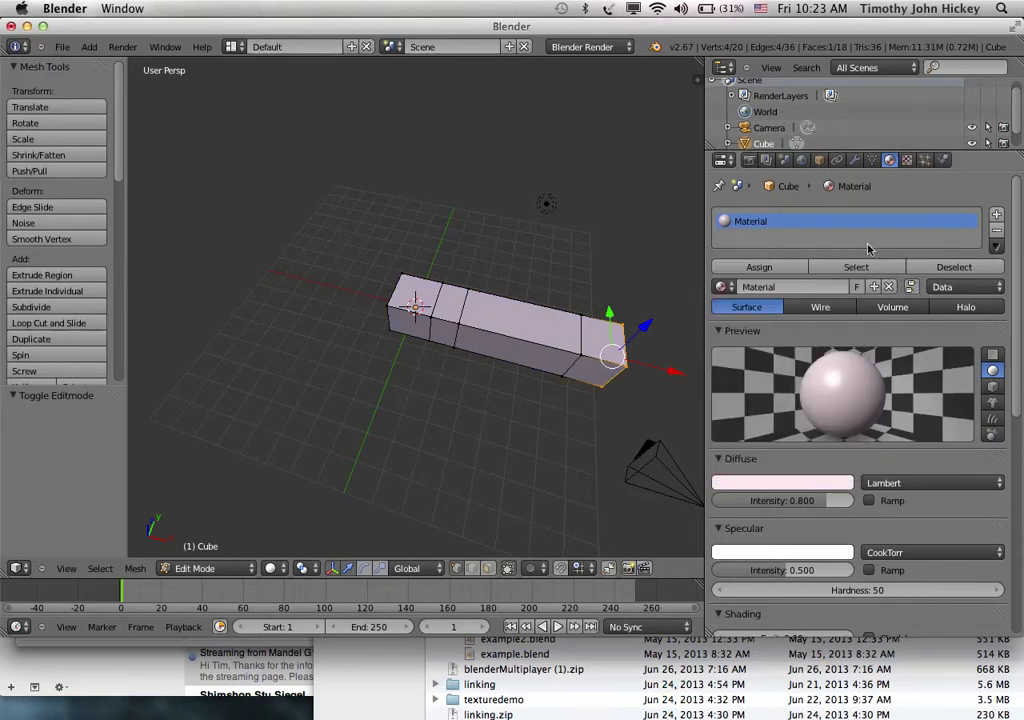
# - Rename the material white and assign it to all faces of the mesh
pyautogui.click(762, 288)
pyautogui.write('white')
pyautogui.press('Return')
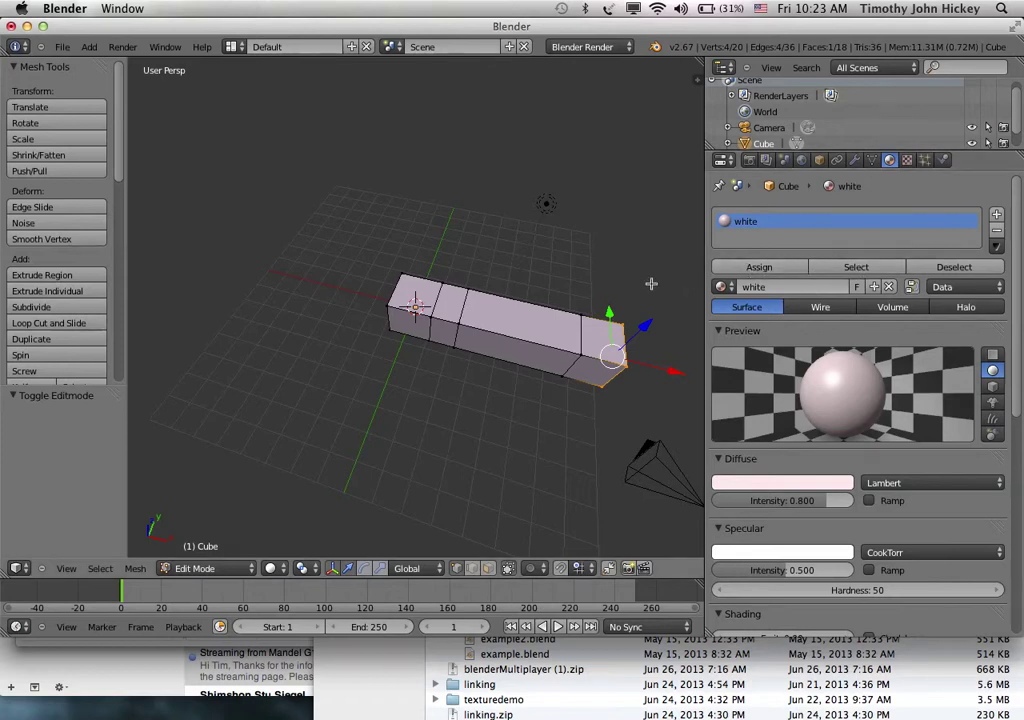
pyautogui.press('a')
pyautogui.press('a')
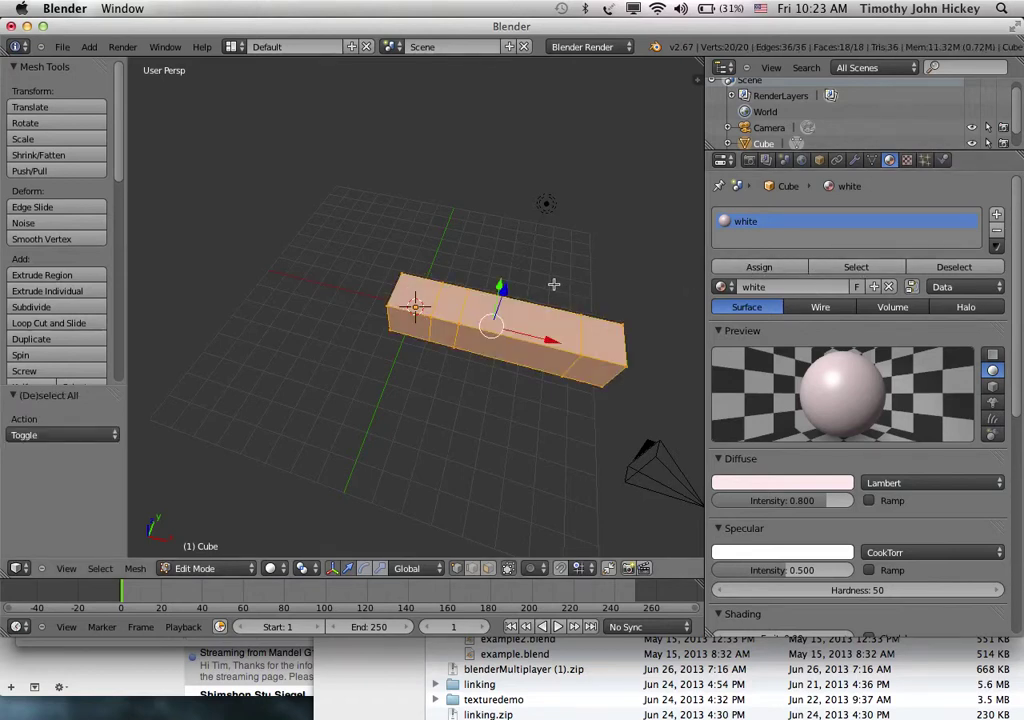
pyautogui.click(760, 268)
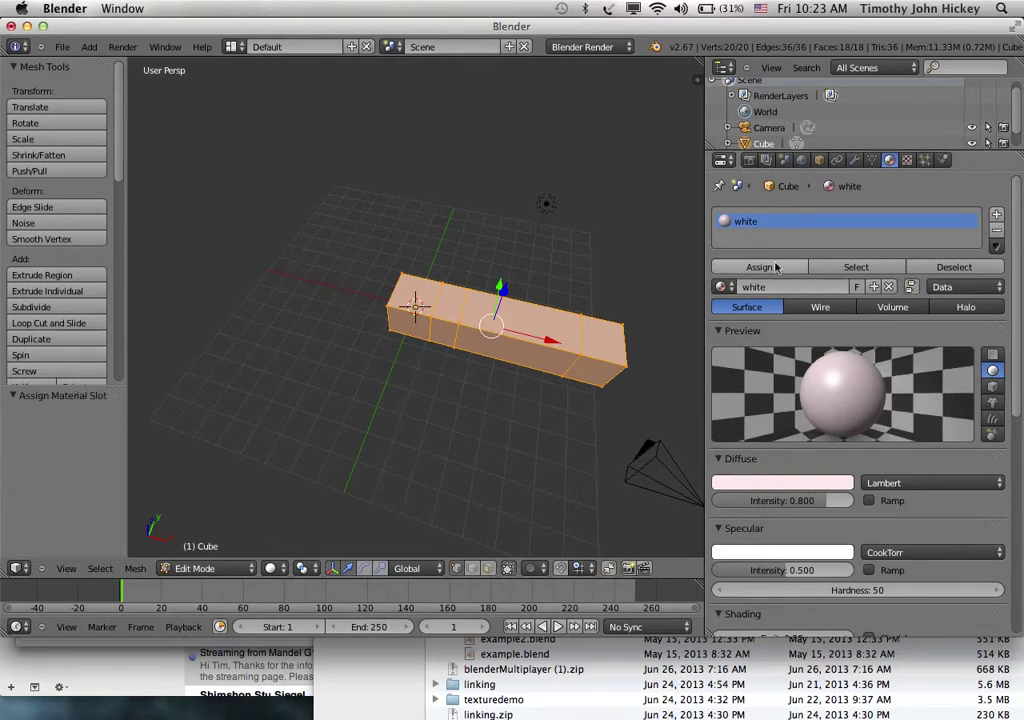
# - Add a second material slot with a new material named blue
pyautogui.click(996, 214)
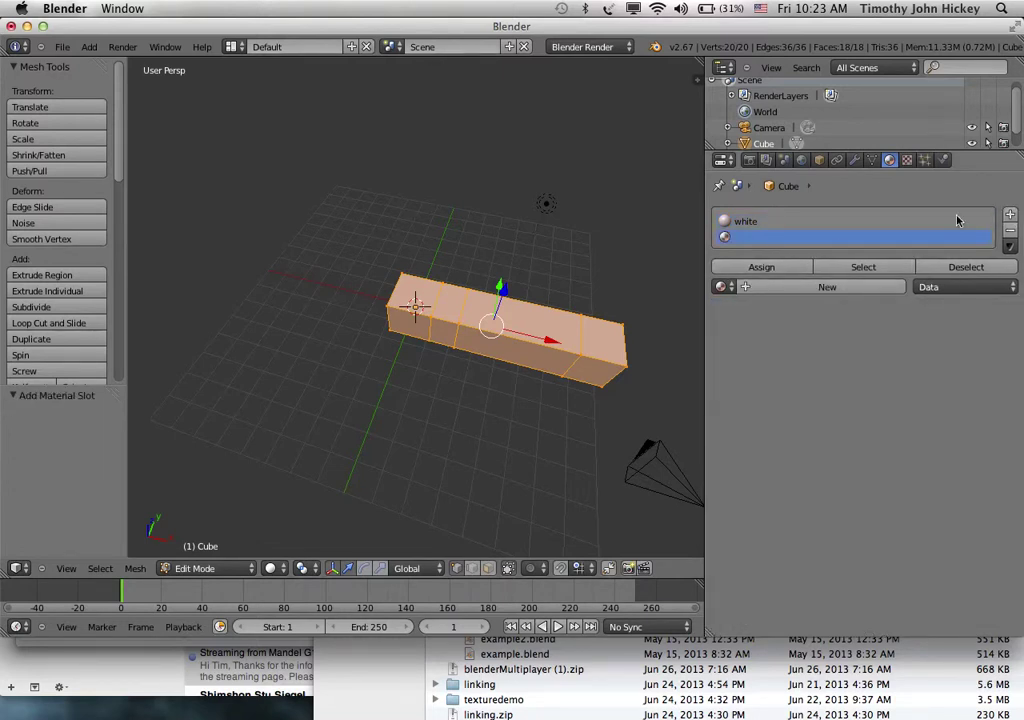
pyautogui.click(778, 288)
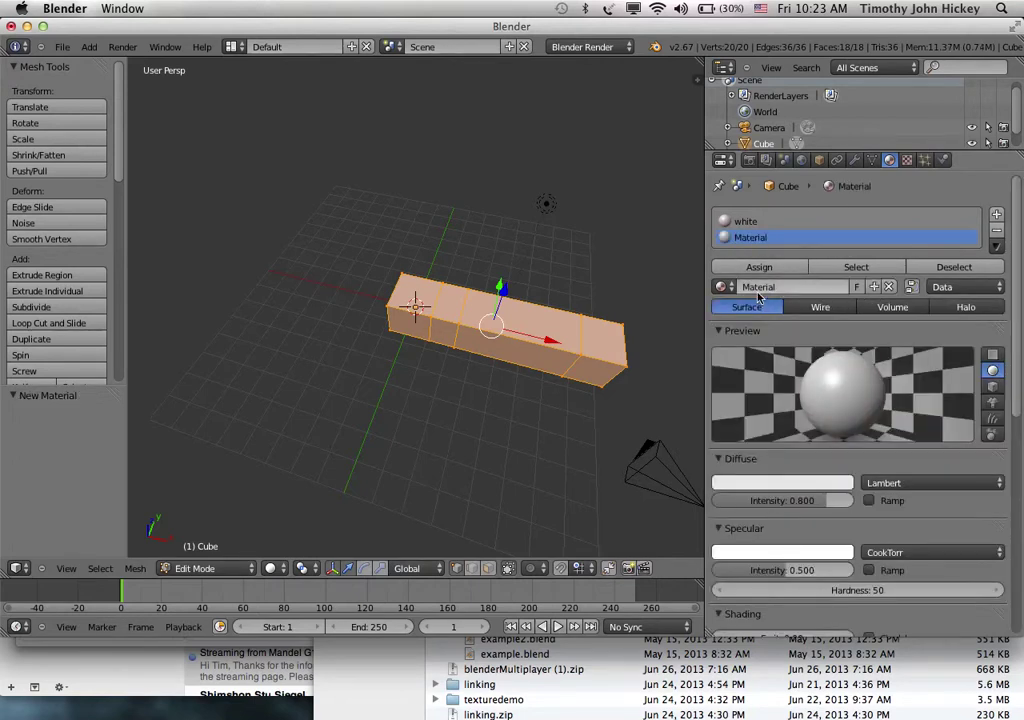
pyautogui.click(757, 288)
pyautogui.write('blu')
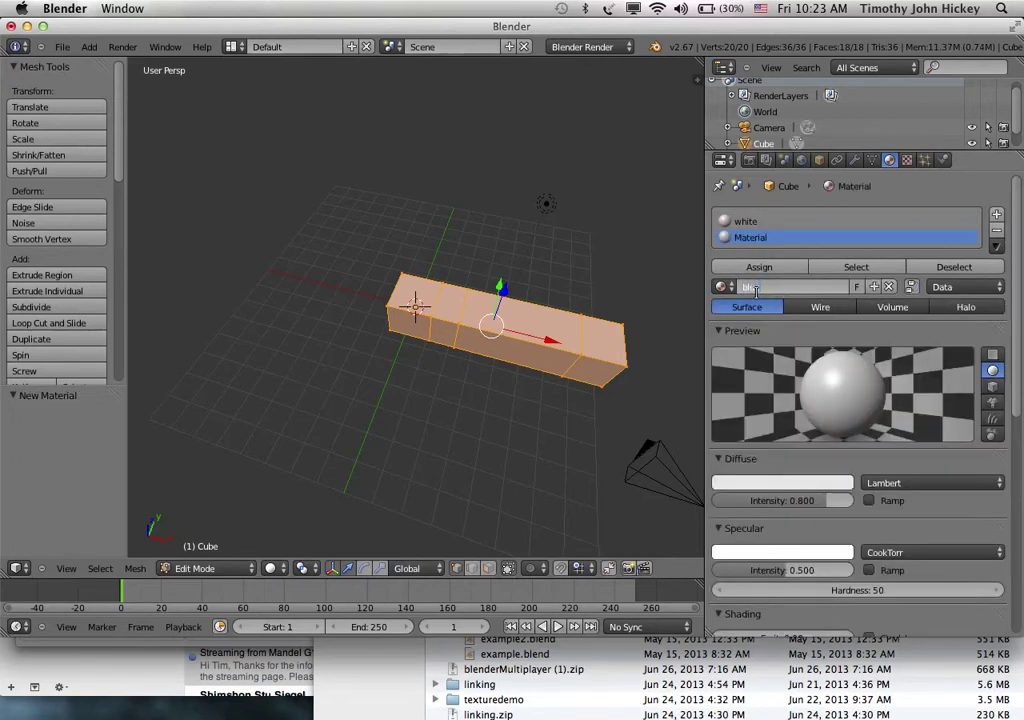
pyautogui.write('e')
pyautogui.press('Return')
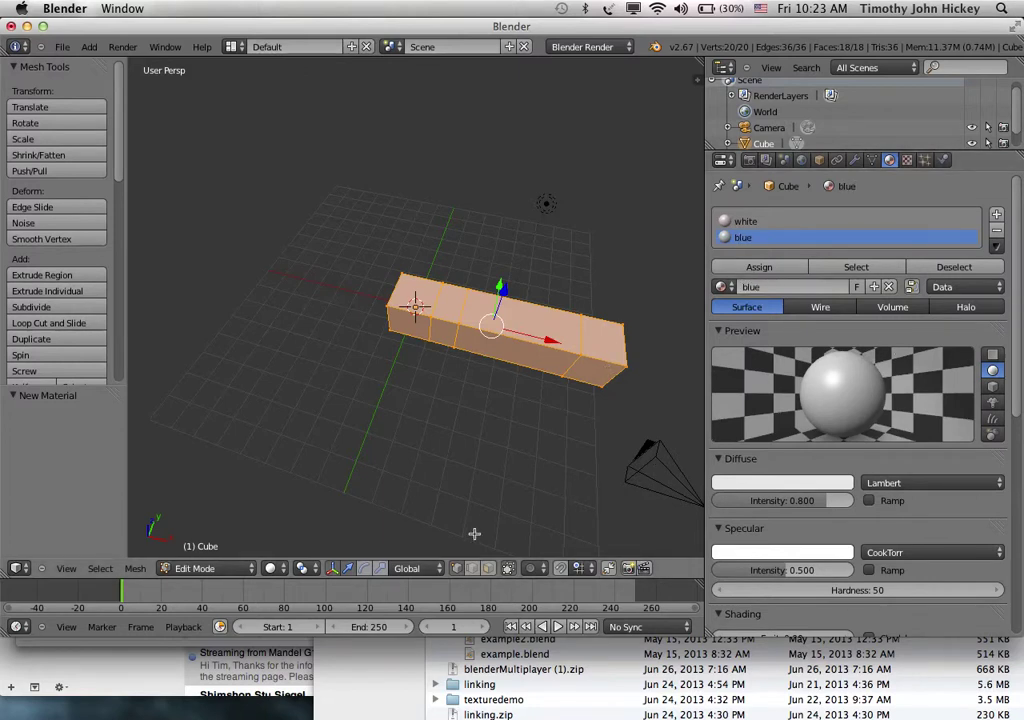
# - Switch to face selection and assign the blue material to the top face of the narrow second segment
pyautogui.hotkey('ctrl', 'Tab')
pyautogui.press('3')
pyautogui.press('a')
pyautogui.rightClick(454, 302)
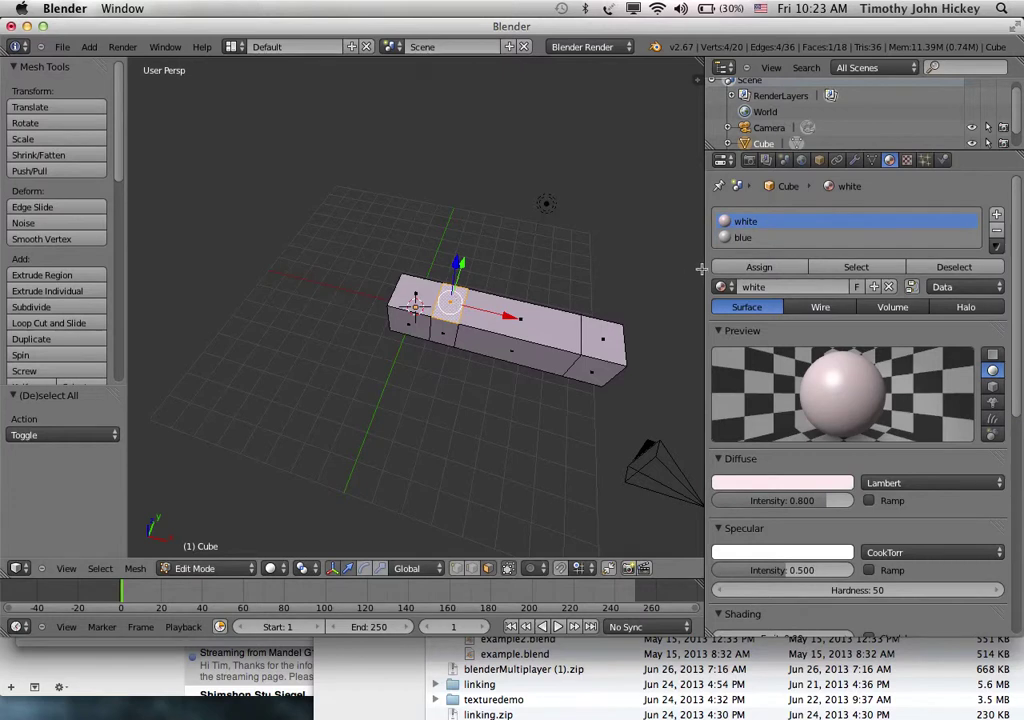
pyautogui.click(744, 238)
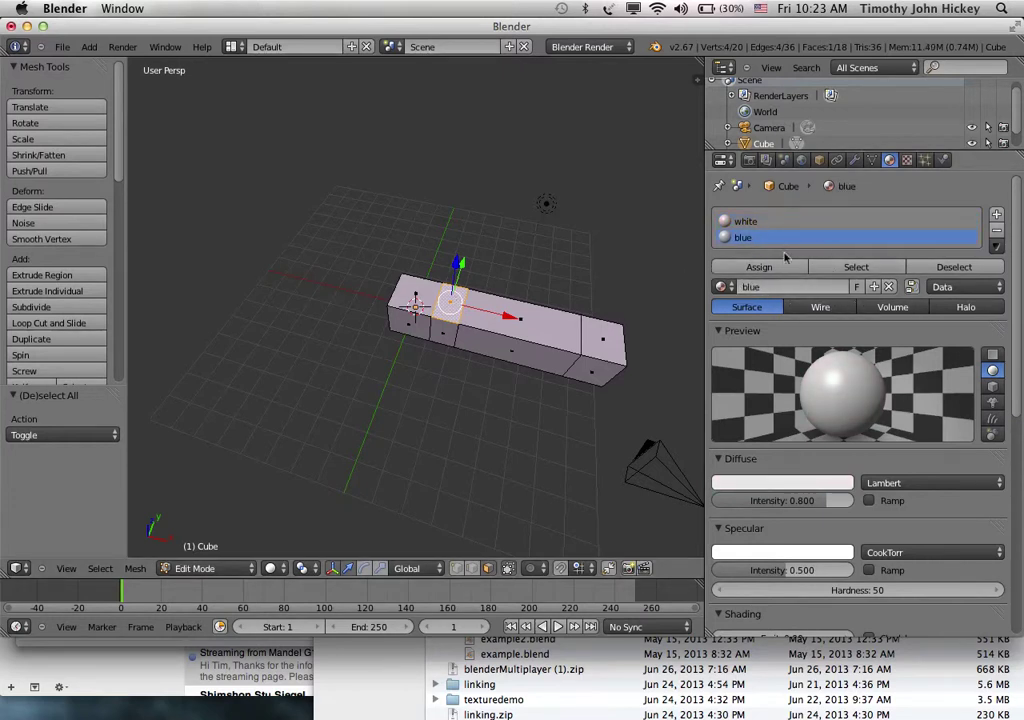
pyautogui.click(760, 267)
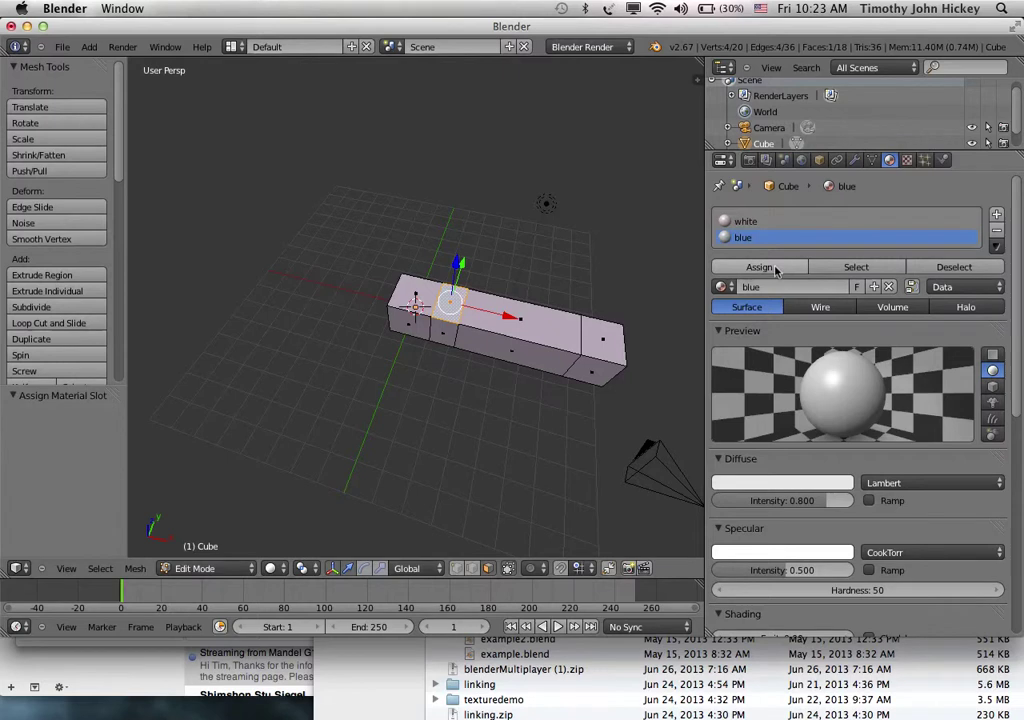
# - Assign the blue material to the far end segment's top face and set its diffuse color to a strong blue
pyautogui.rightClick(592, 338)
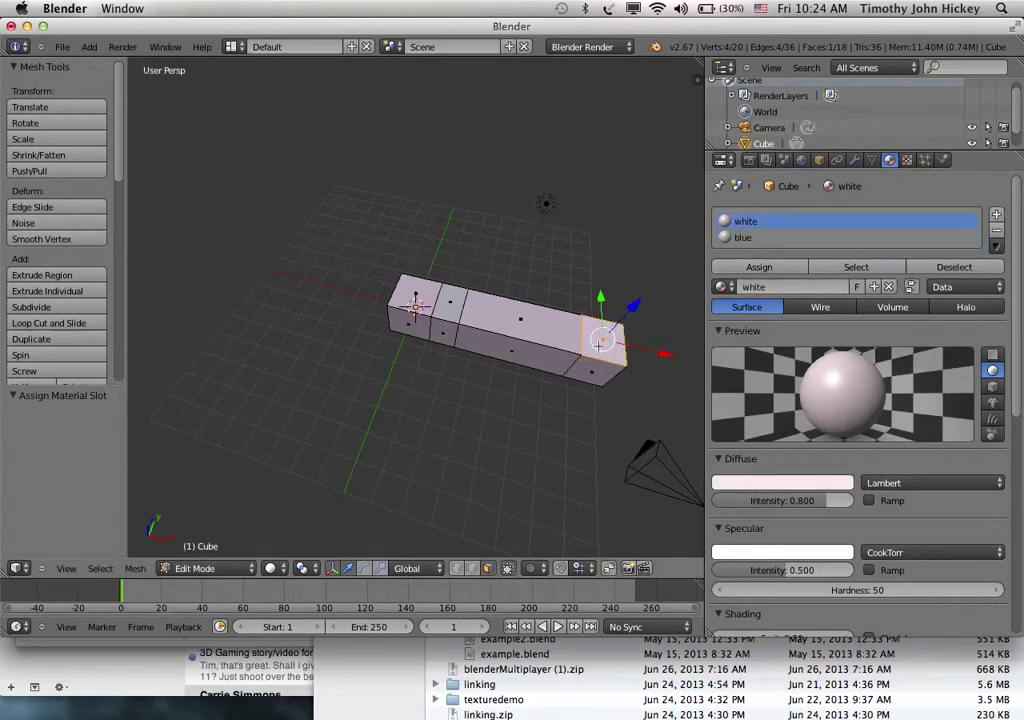
pyautogui.click(746, 238)
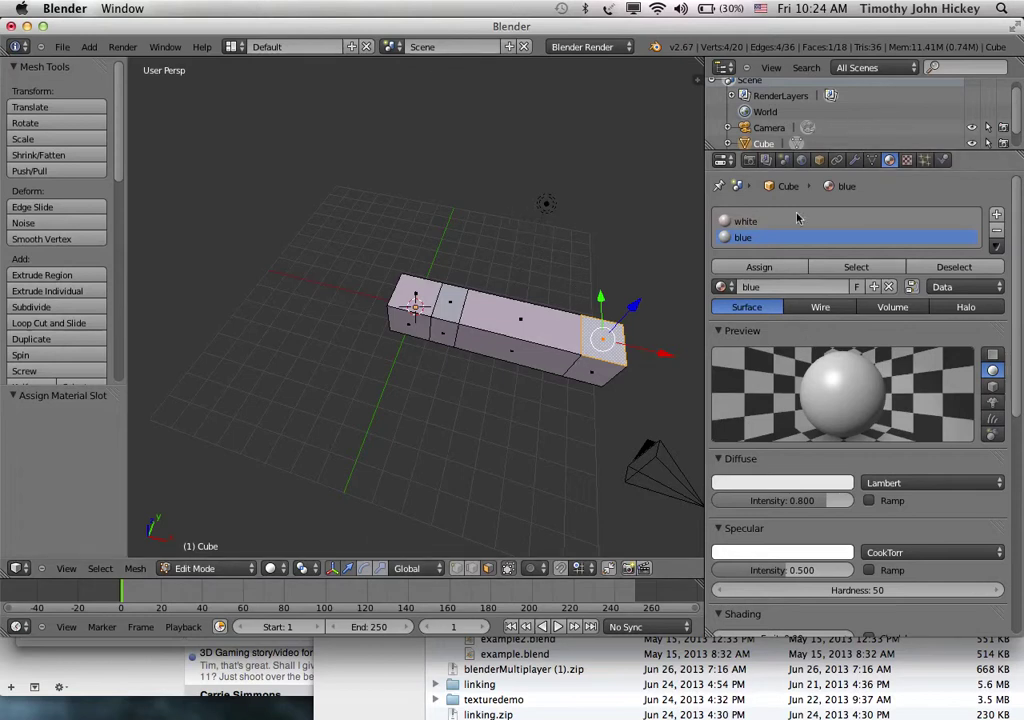
pyautogui.click(768, 486)
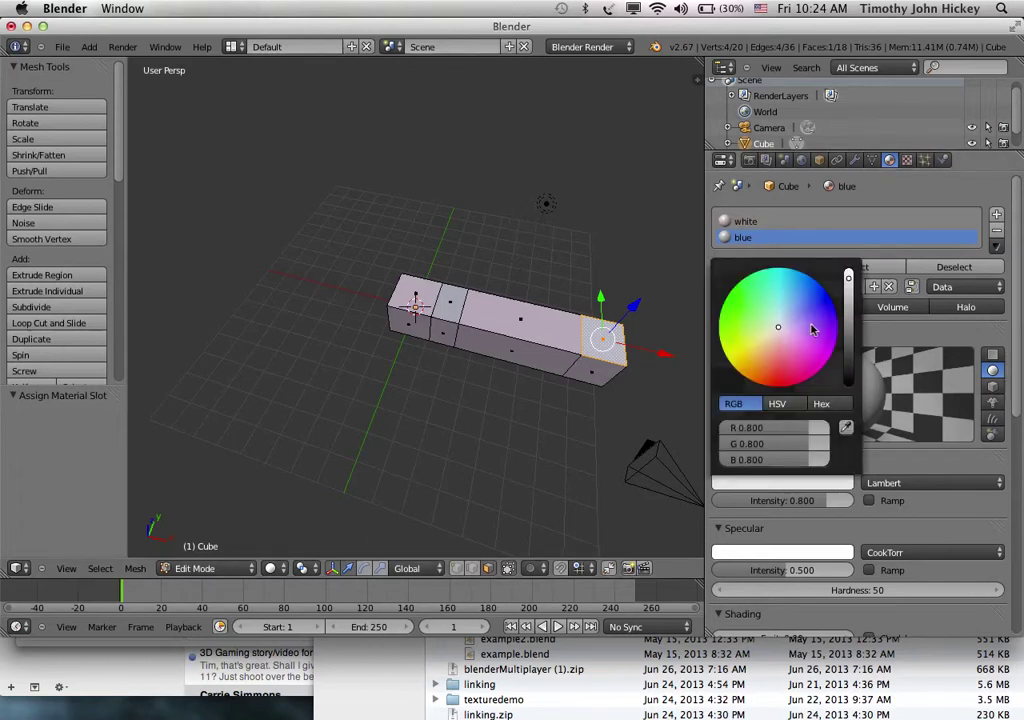
pyautogui.moveTo(820, 305); pyautogui.dragTo(827, 303)
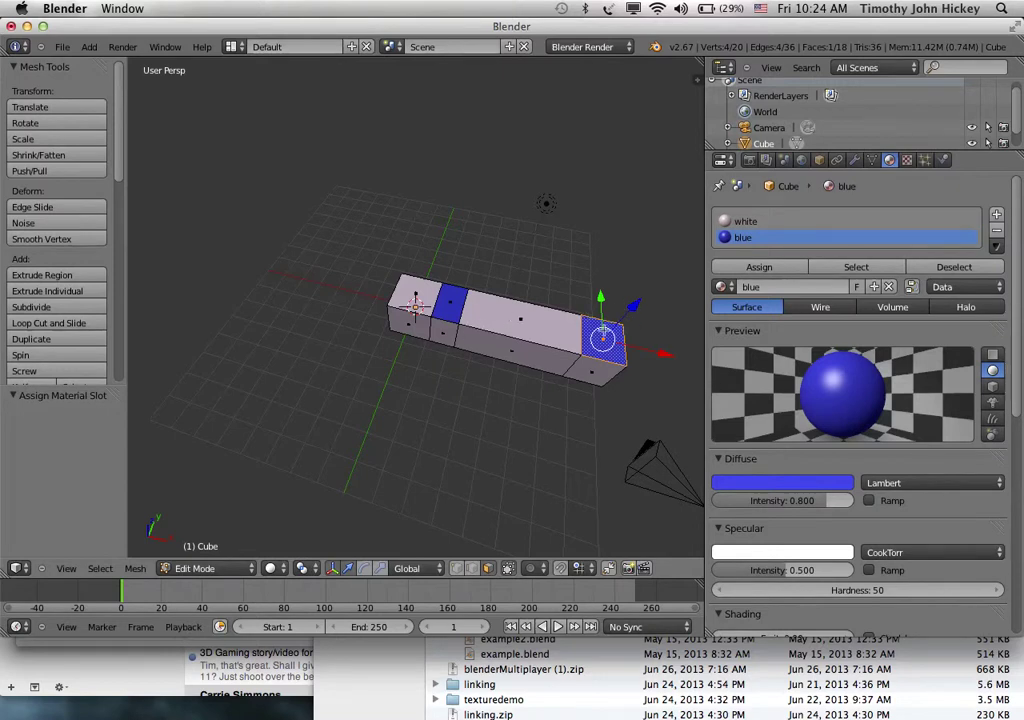
# - Return to Object Mode, add a single-bone armature at the origin with nothing else selected, and show its armature data settings
pyautogui.press('Tab')
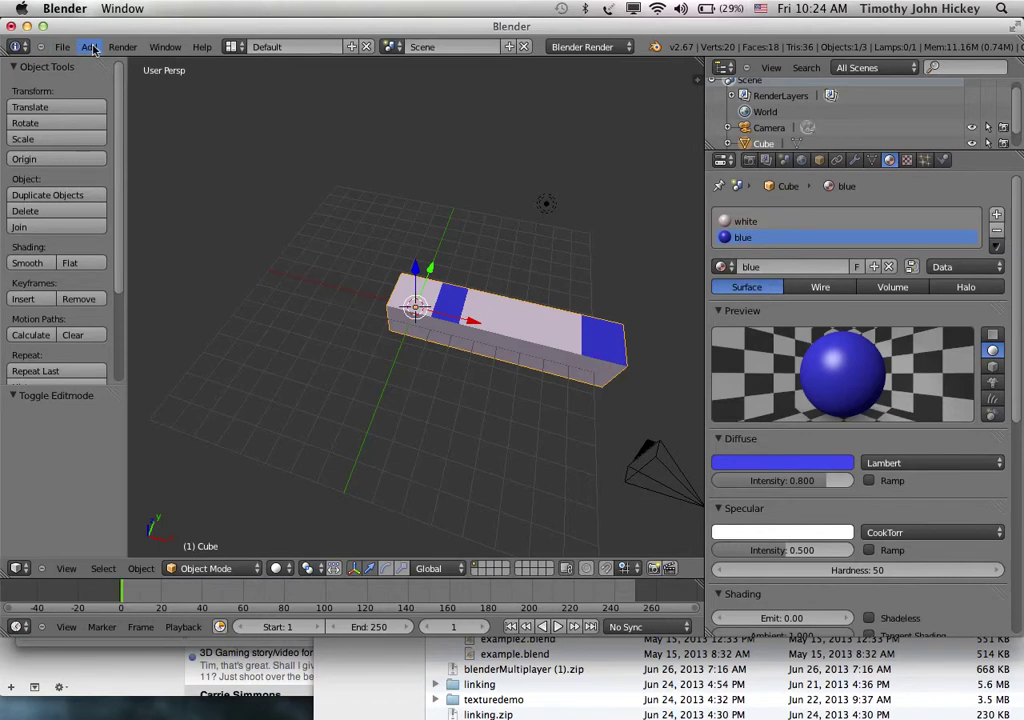
pyautogui.press('a')
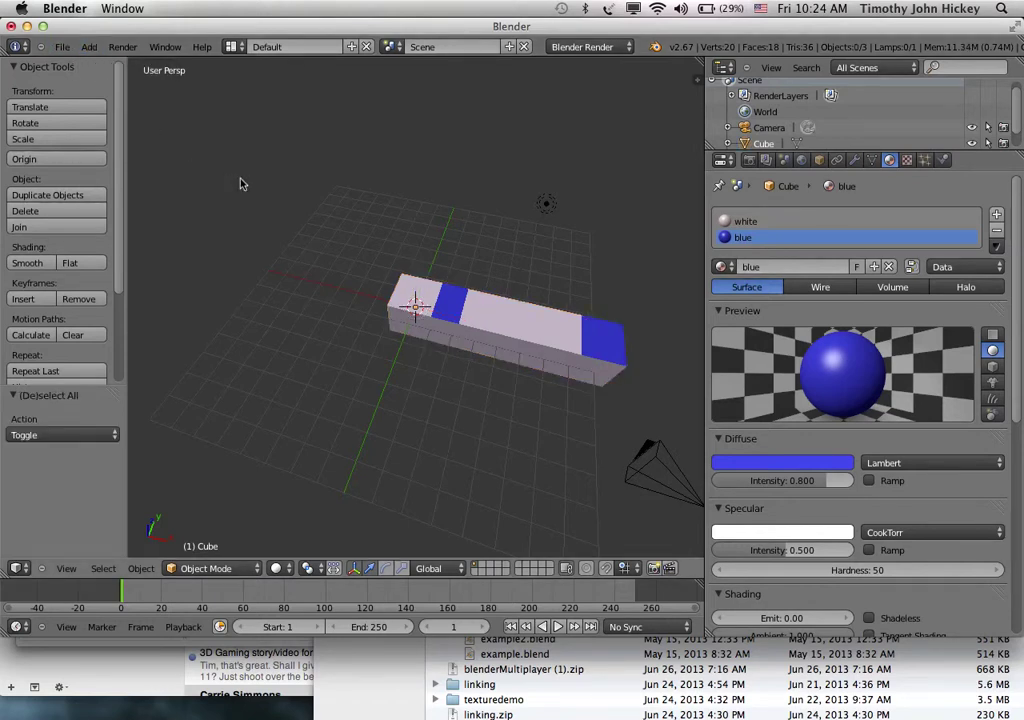
pyautogui.click(89, 47)
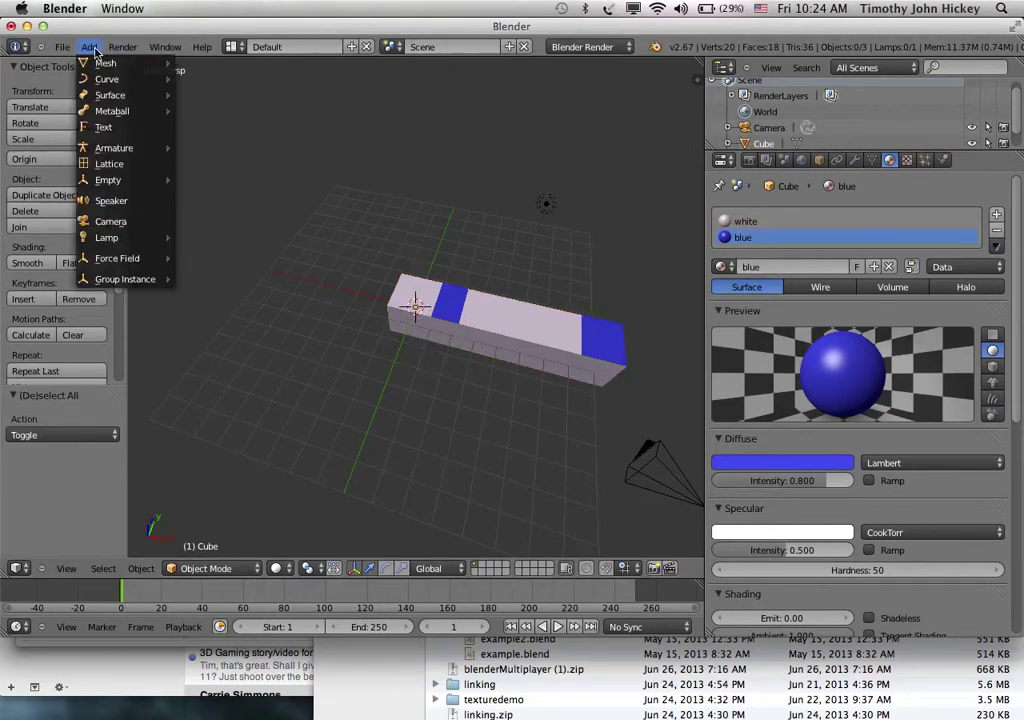
pyautogui.moveTo(114, 147)
pyautogui.click(213, 150)
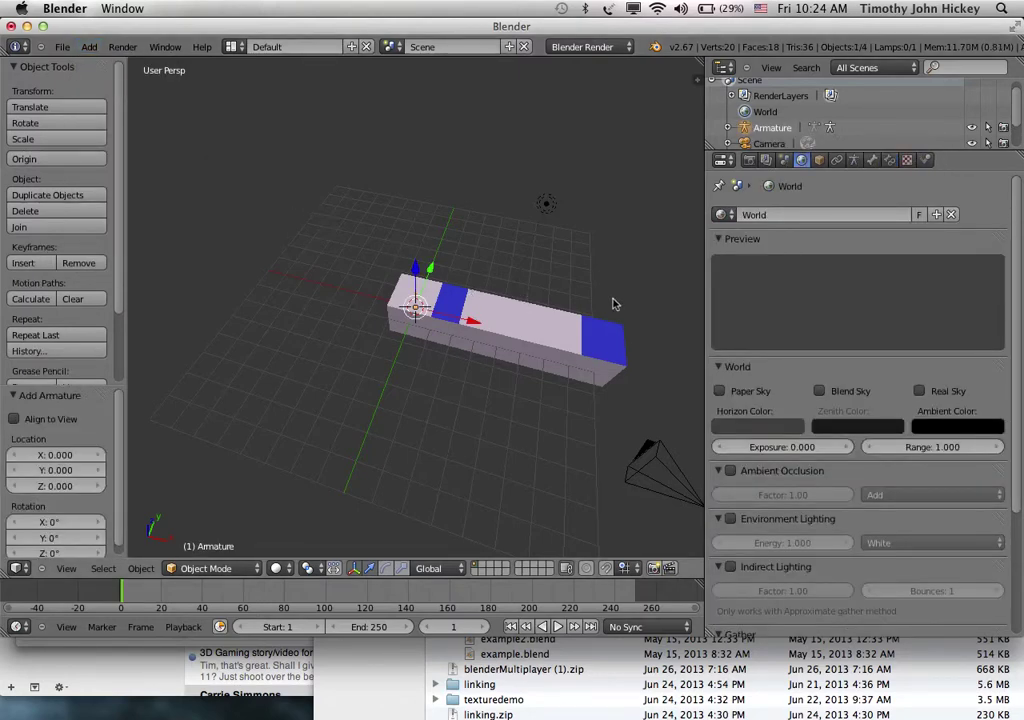
pyautogui.click(855, 161)
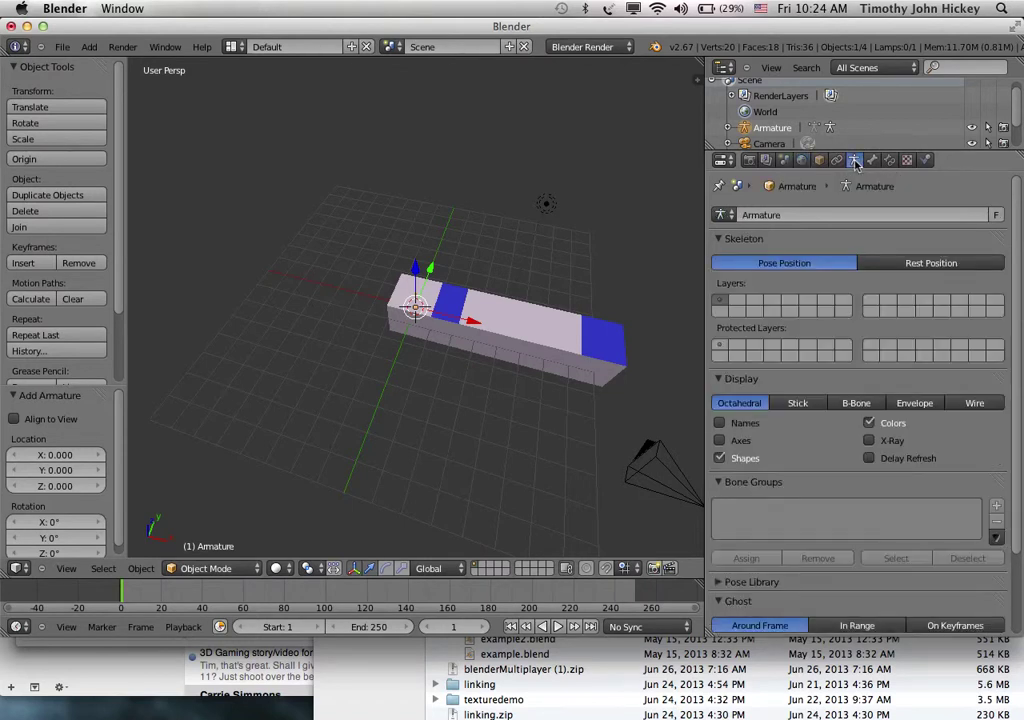
# - Enable X-Ray display for the armature so its bone shows through the arm mesh, and check it from the side
pyautogui.click(866, 442)
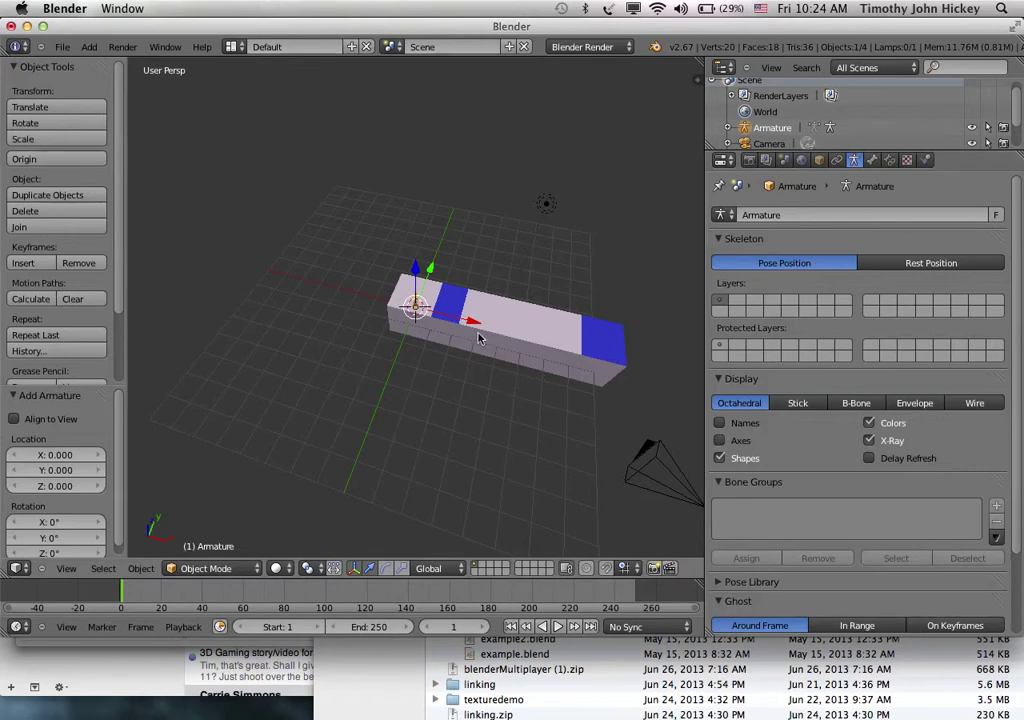
pyautogui.scroll(8, 478, 338)
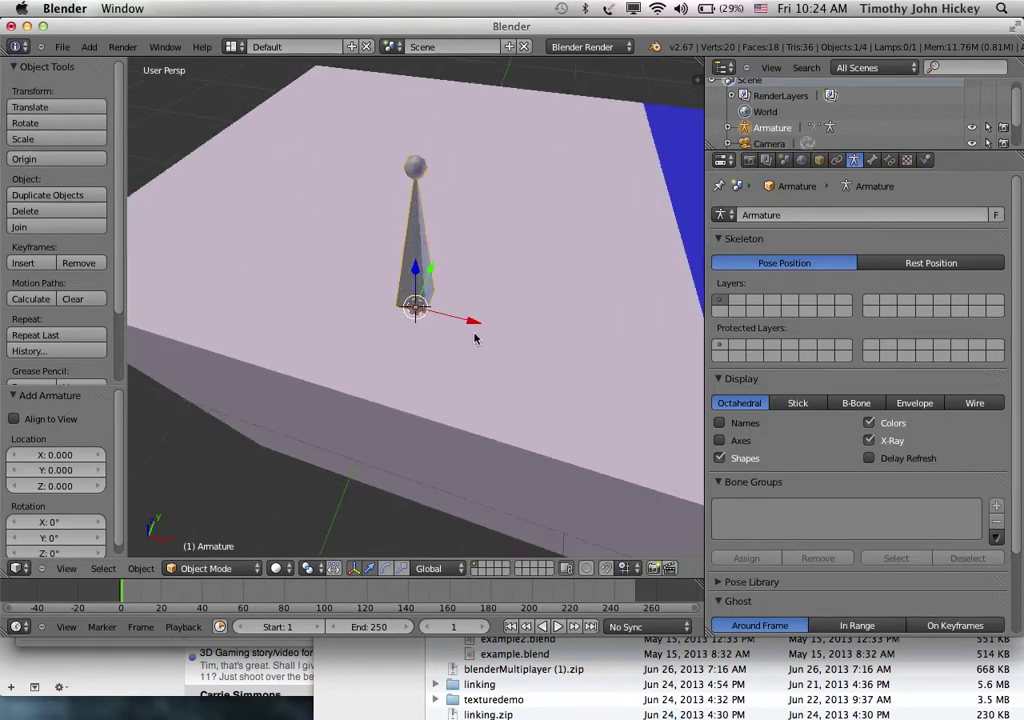
pyautogui.scroll(10, 475, 338)
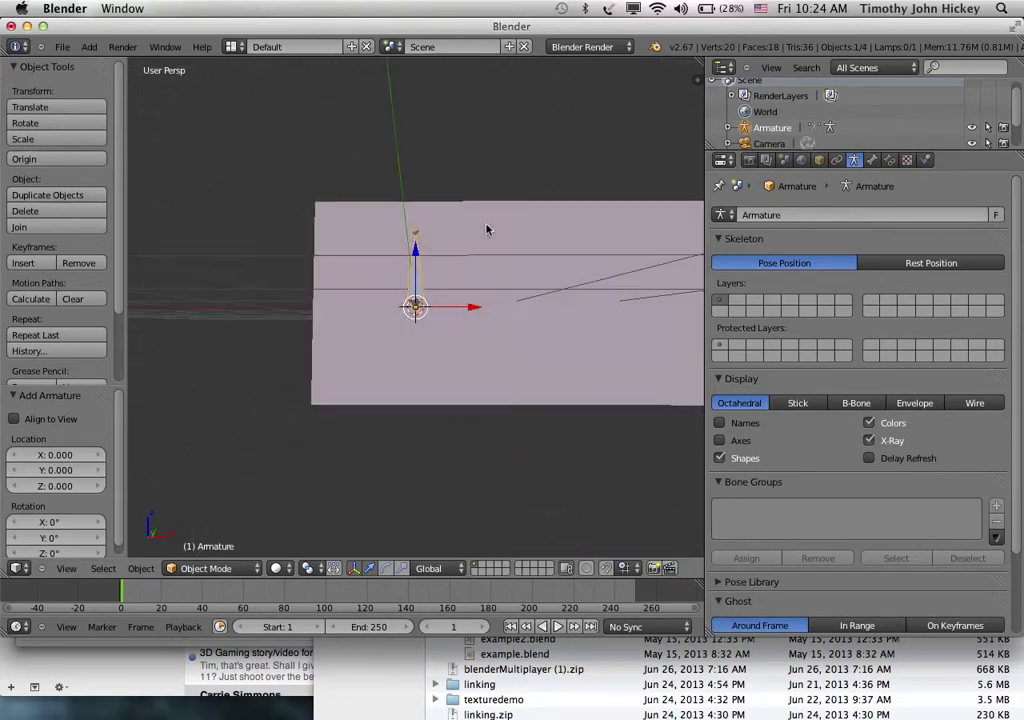
pyautogui.moveTo(487, 230); pyautogui.dragTo(496, 262, button='middle')
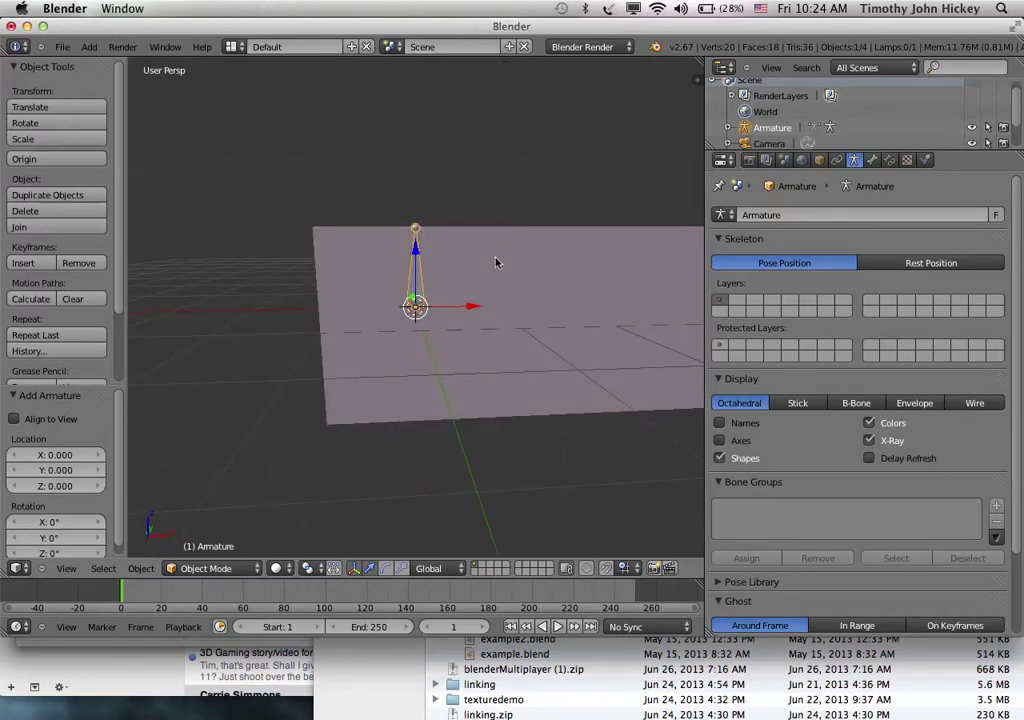
pyautogui.scroll(8, 496, 262)
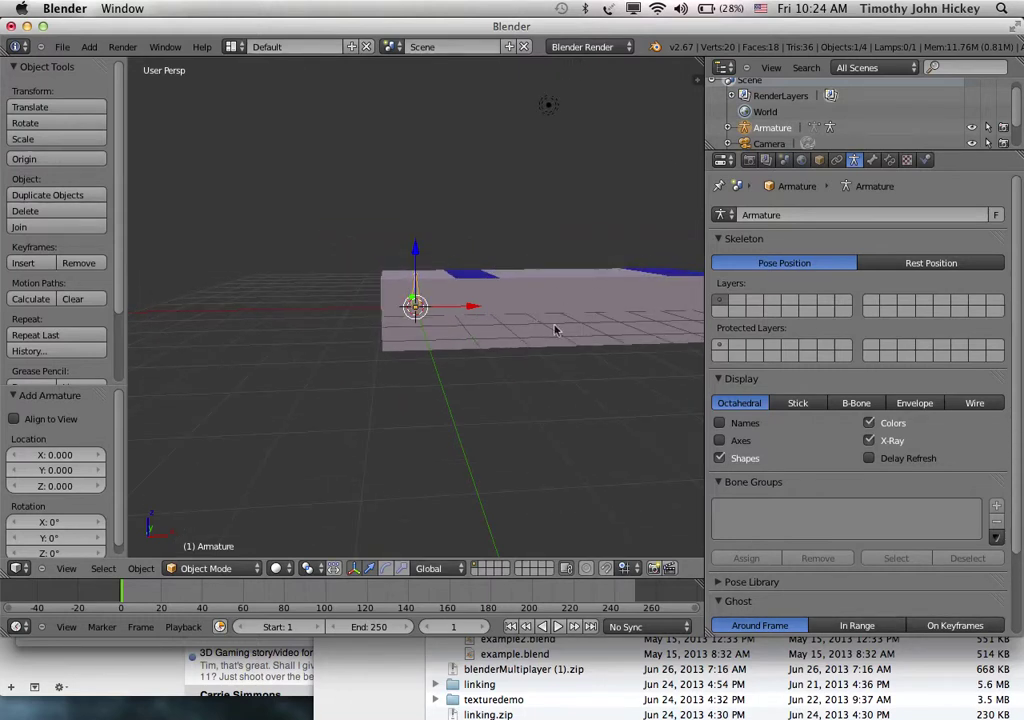
pyautogui.moveTo(583, 297); pyautogui.dragTo(570, 264, button='middle')
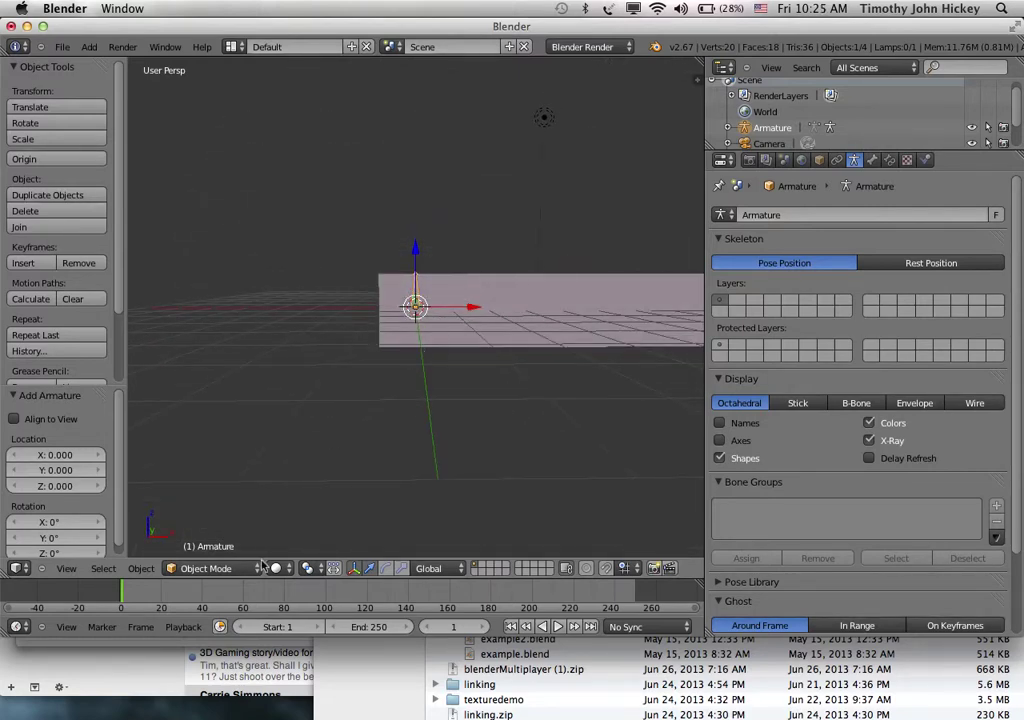
pyautogui.click(210, 568)
pyautogui.click(196, 535)
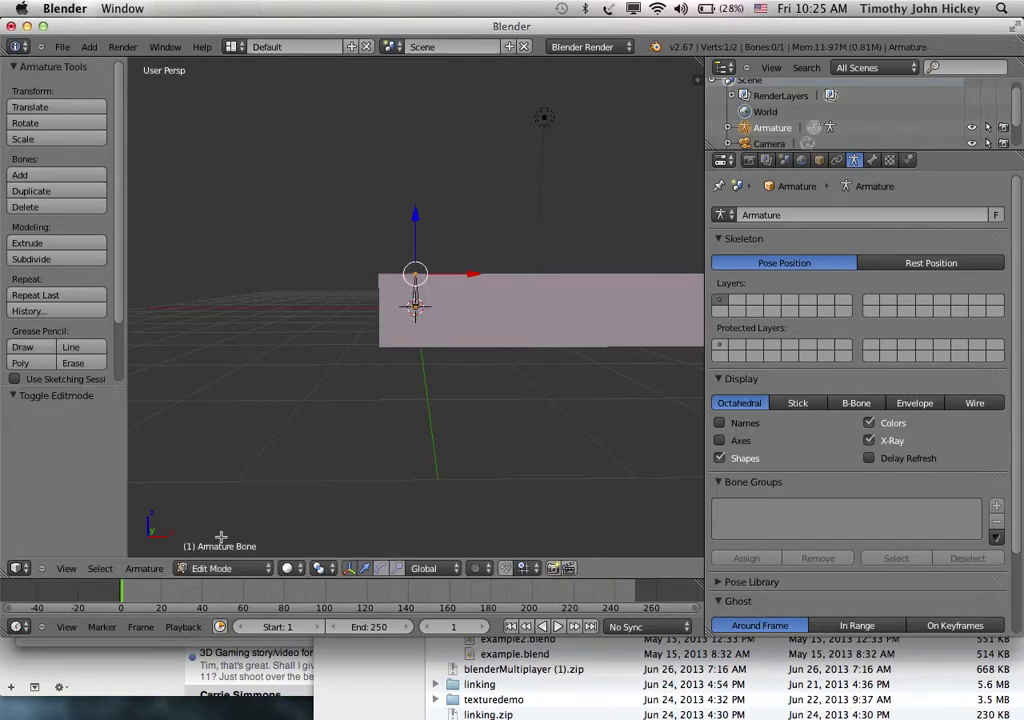
pyautogui.scroll(6, 449, 309)
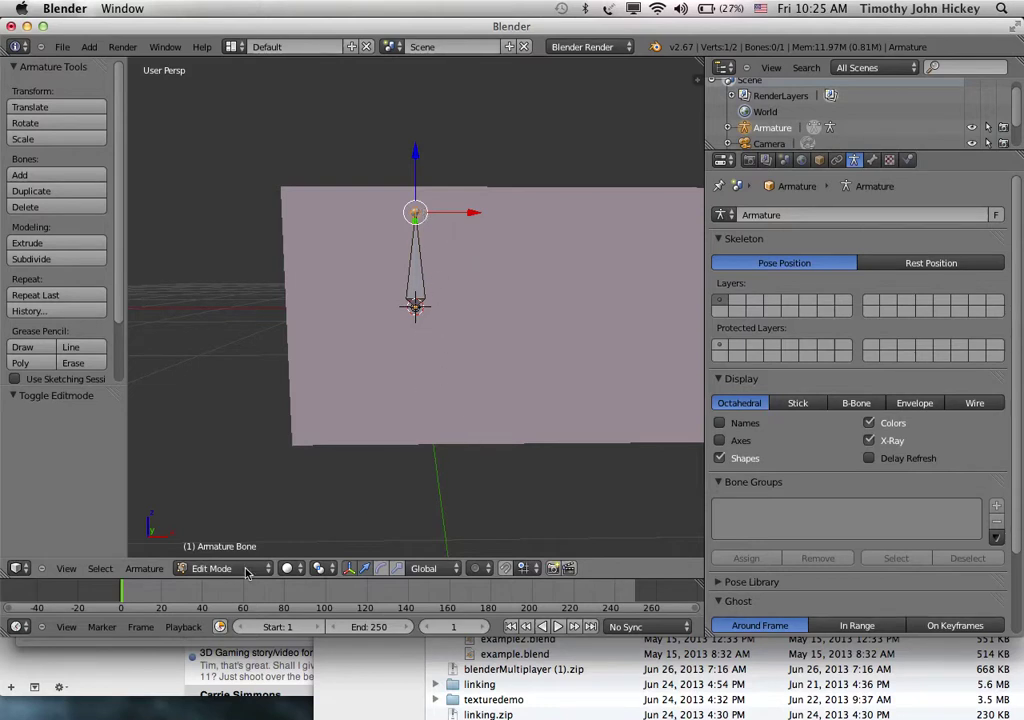
pyautogui.click(215, 568)
pyautogui.click(218, 553)
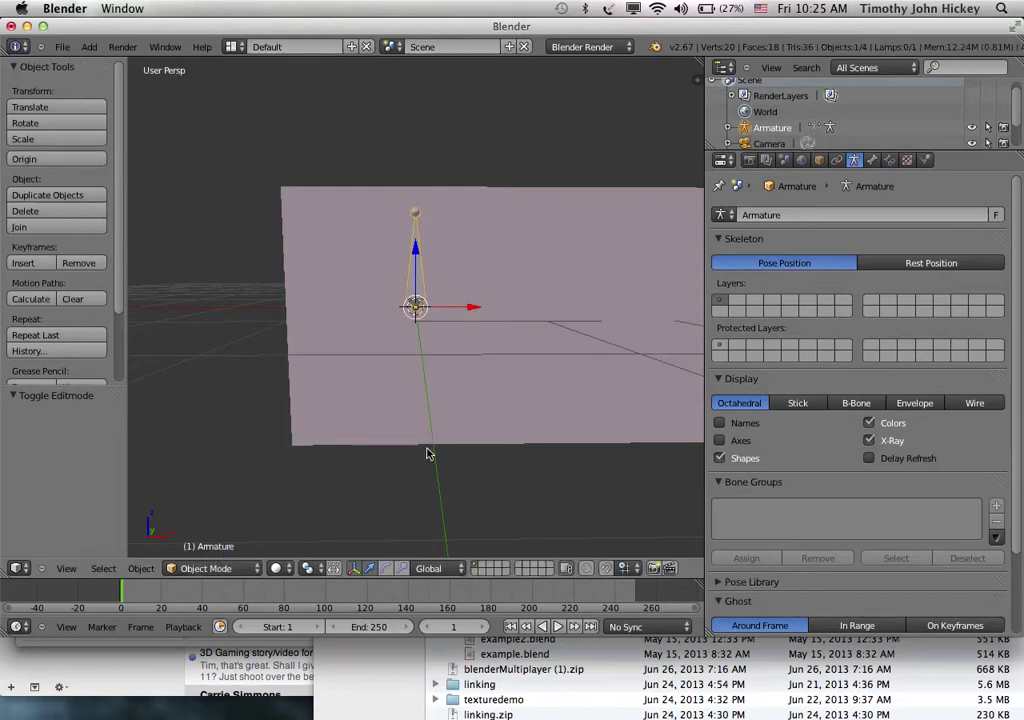
# - Move the armature about 2.34 units along X and about 1.26 units down Z, under the blue-topped second segment
pyautogui.moveTo(428, 450); pyautogui.dragTo(501, 316, button='middle')
pyautogui.moveTo(503, 272); pyautogui.dragTo(463, 224, button='middle')
pyautogui.scroll(-5, 461, 216)
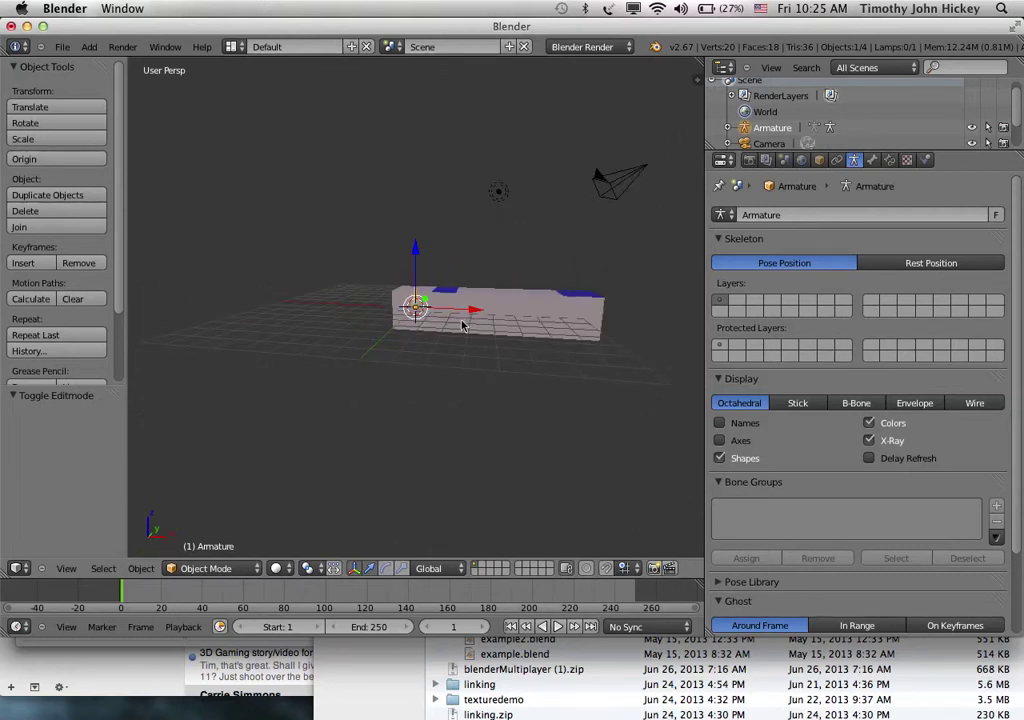
pyautogui.moveTo(457, 316); pyautogui.dragTo(502, 316)
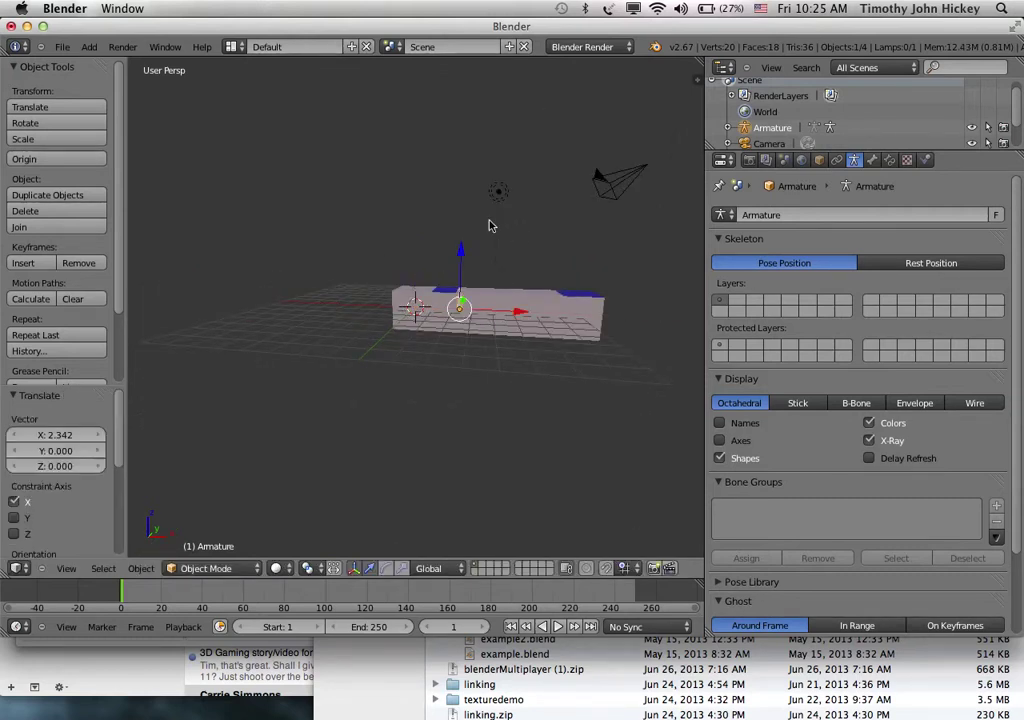
pyautogui.moveTo(460, 262); pyautogui.dragTo(460, 379)
pyautogui.moveTo(460, 379); pyautogui.dragTo(440, 333, button='middle')
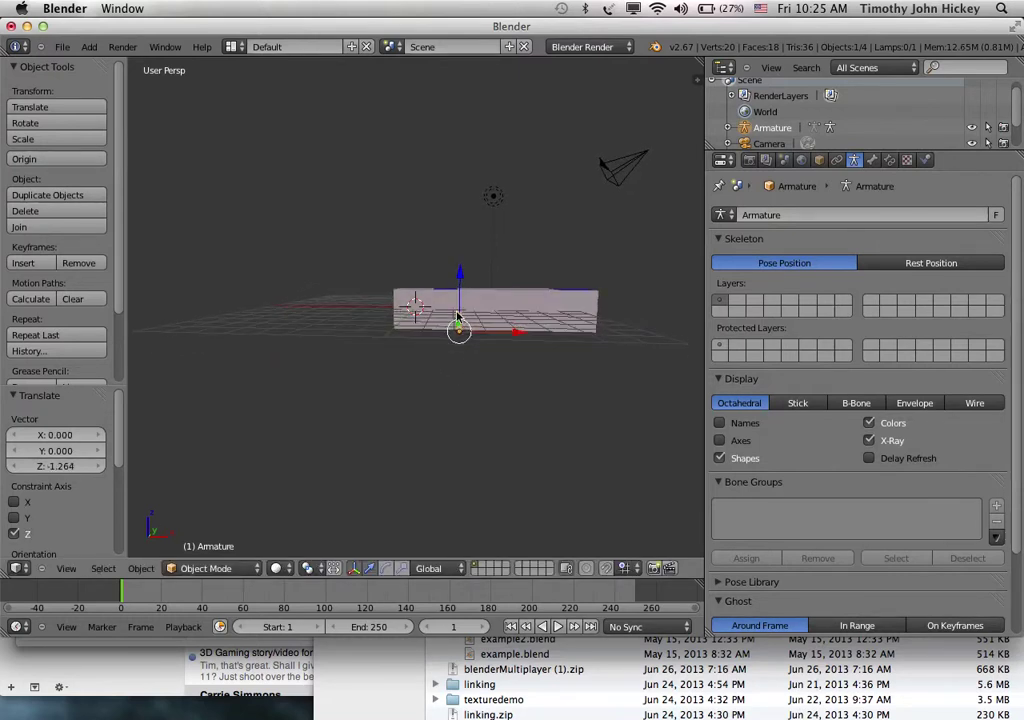
pyautogui.moveTo(462, 316); pyautogui.dragTo(463, 316, button='middle')
# - Enter Edit Mode and extrude a bone from the vertical bone's tip about 1.3 units toward the first segment
pyautogui.press('Tab')
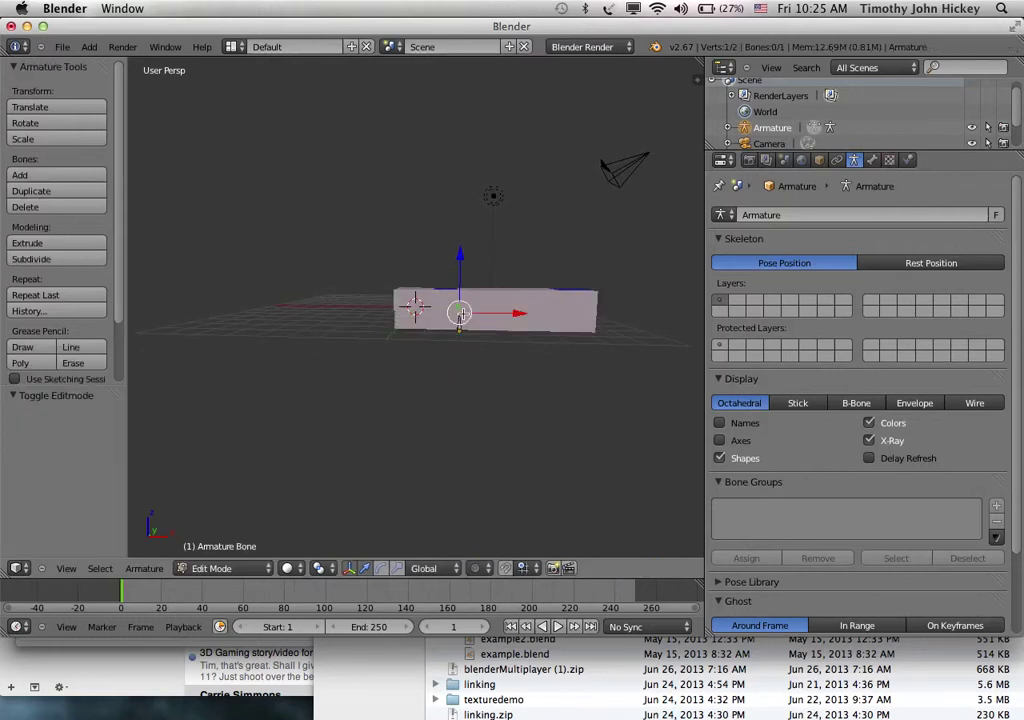
pyautogui.scroll(5, 473, 370)
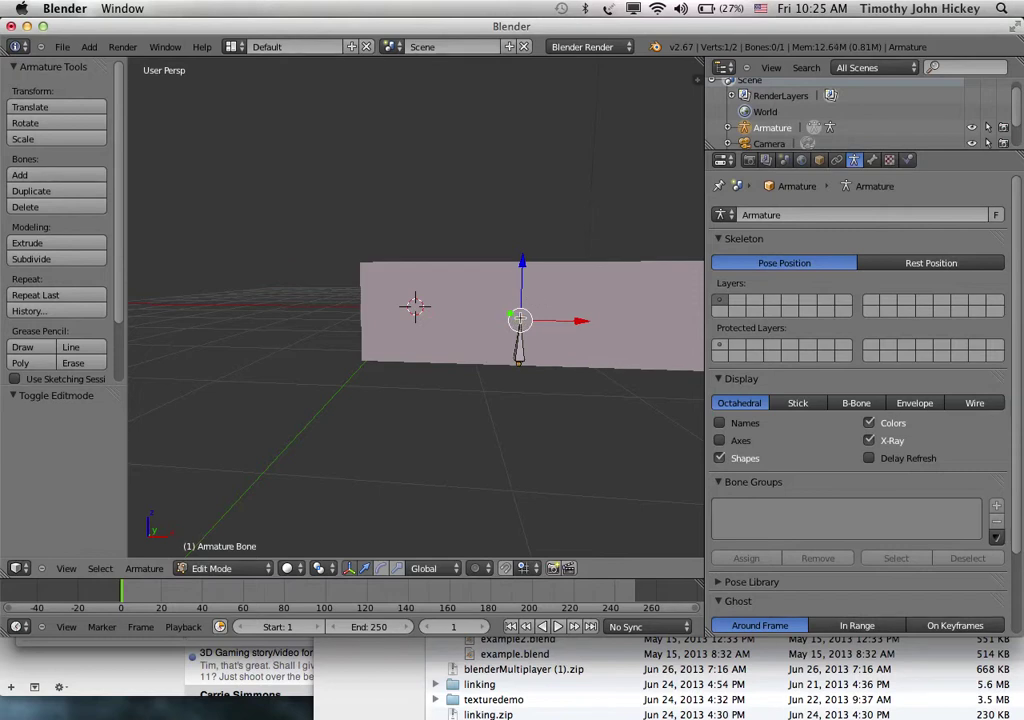
pyautogui.press('e')
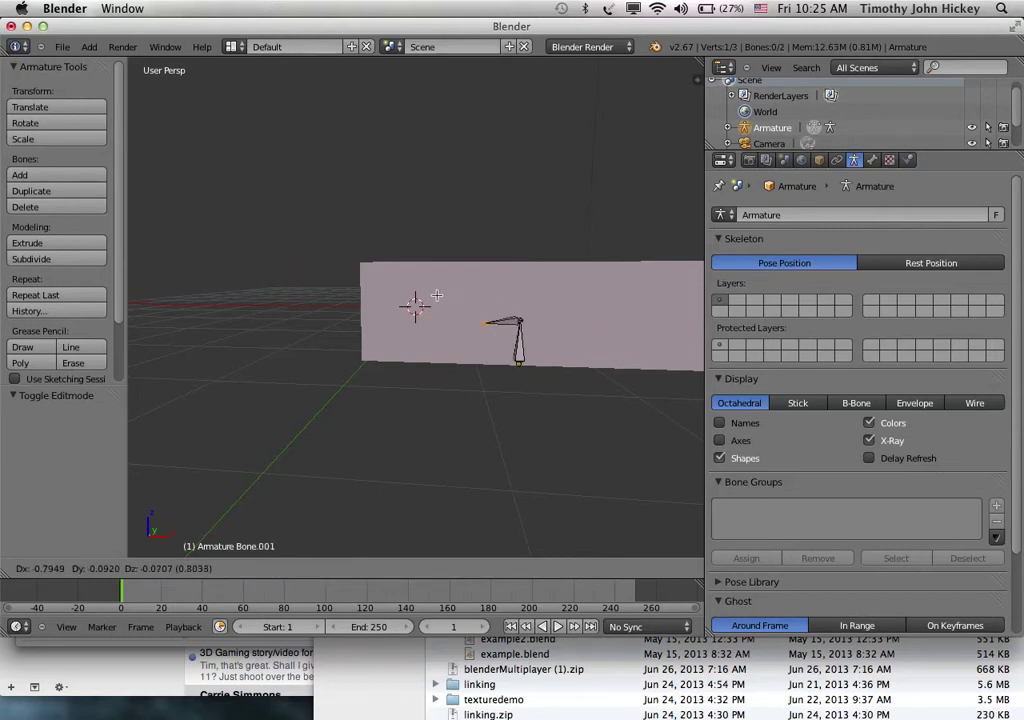
pyautogui.click(430, 289)
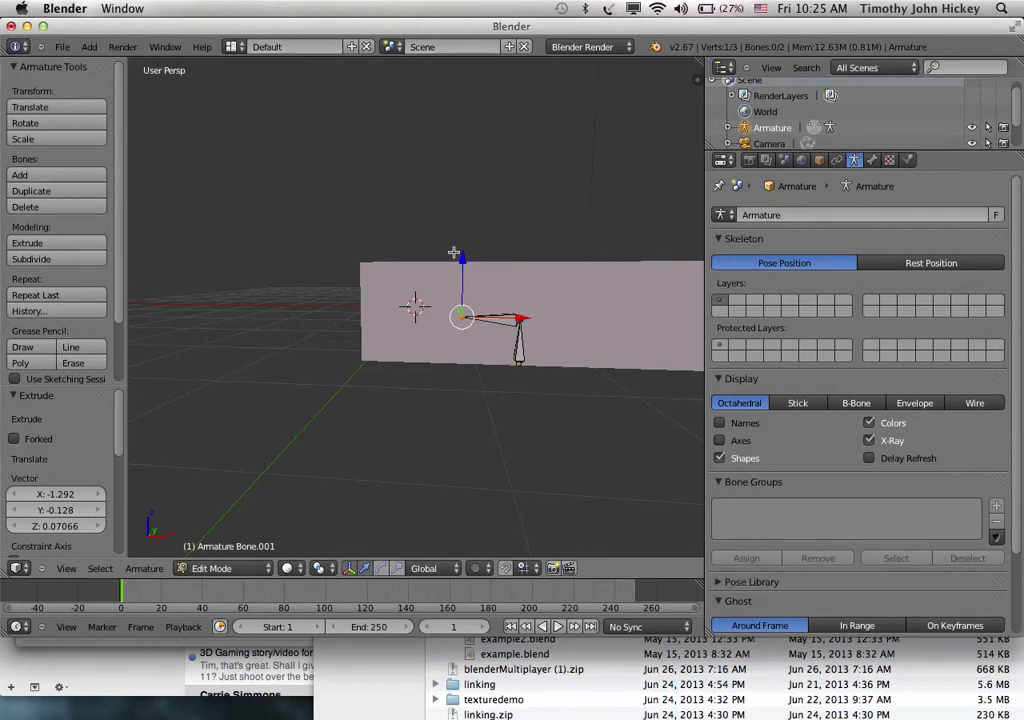
# - In top view, shift the extruded bone's end about 0.09 units in Y and 0.13 in X to the blue segment's edge
pyautogui.moveTo(452, 250); pyautogui.dragTo(392, 401, button='middle')
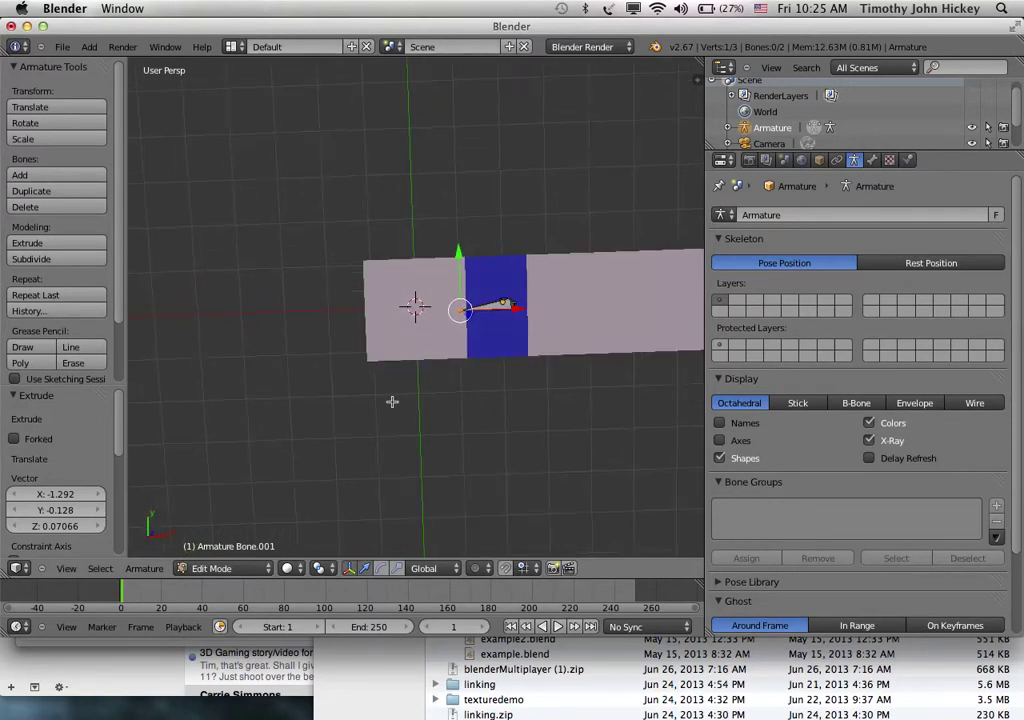
pyautogui.click(67, 568)
pyautogui.click(76, 500)
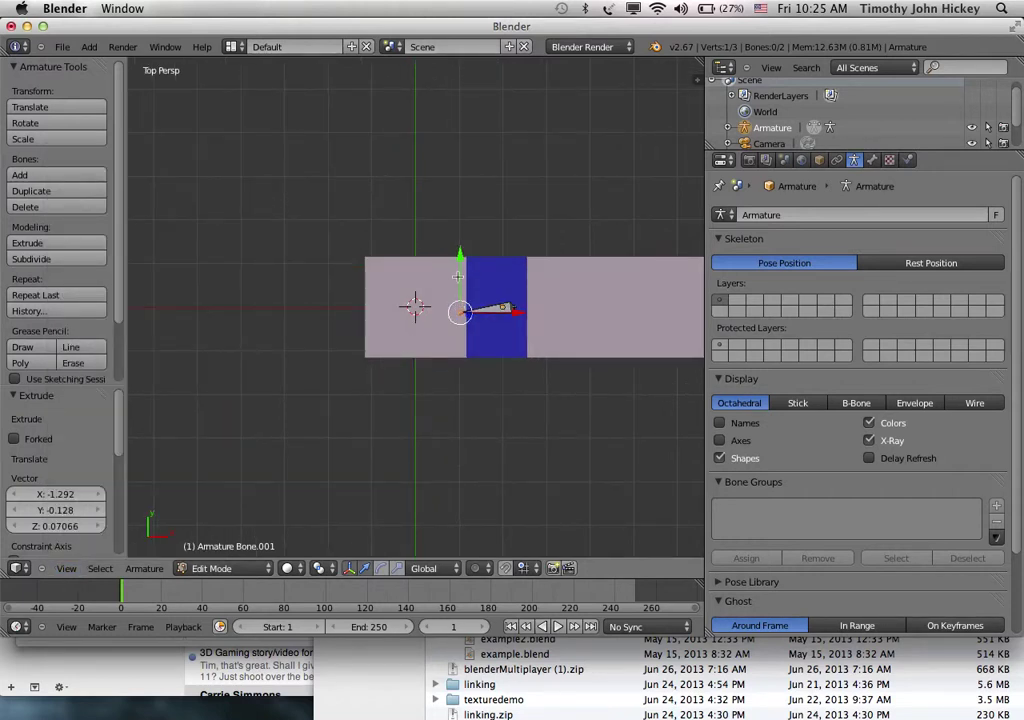
pyautogui.press('g')
pyautogui.press('y')
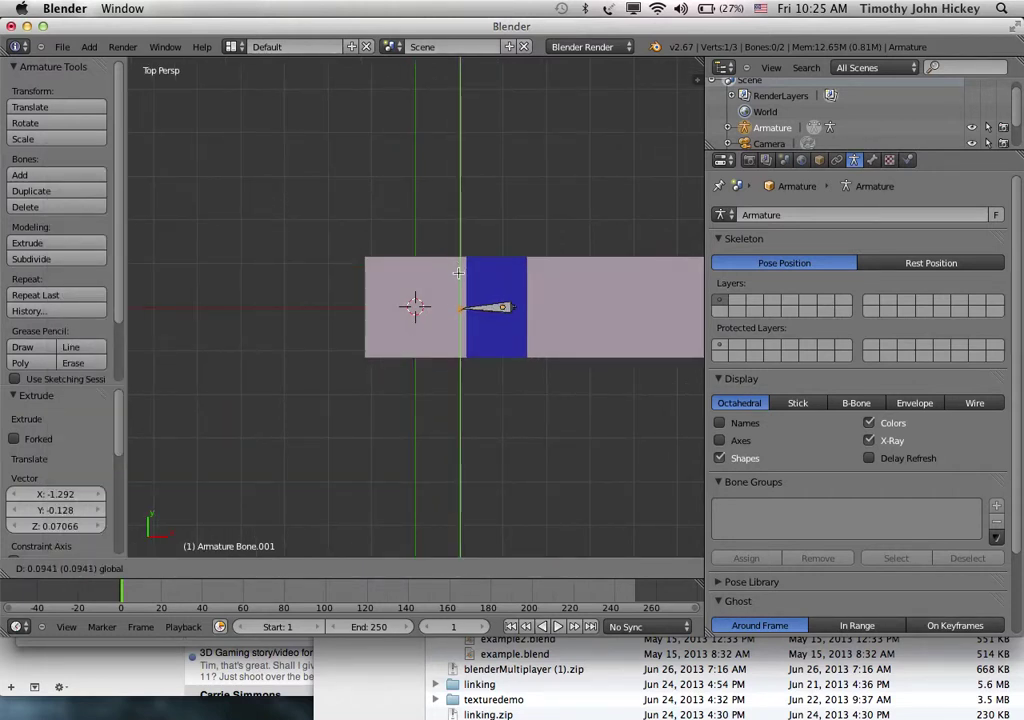
pyautogui.click(458, 272)
pyautogui.press('e')
pyautogui.press('x')
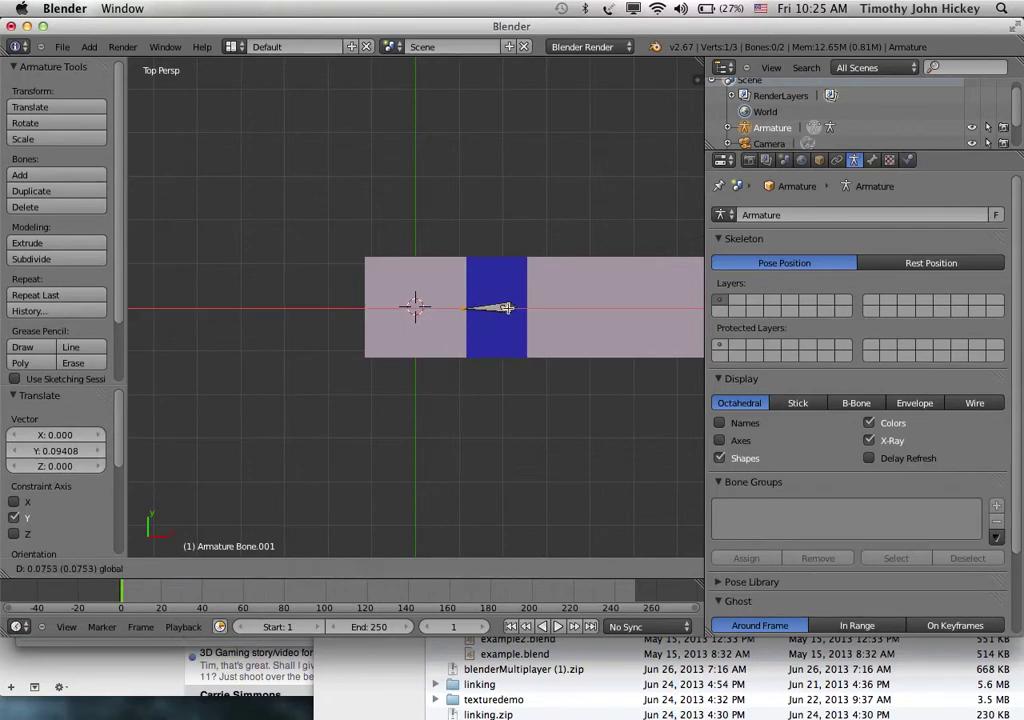
pyautogui.click(465, 304)
# - Extrude another bone about 2.24 units in negative X to the first segment's outer end, and rename it
pyautogui.press('e')
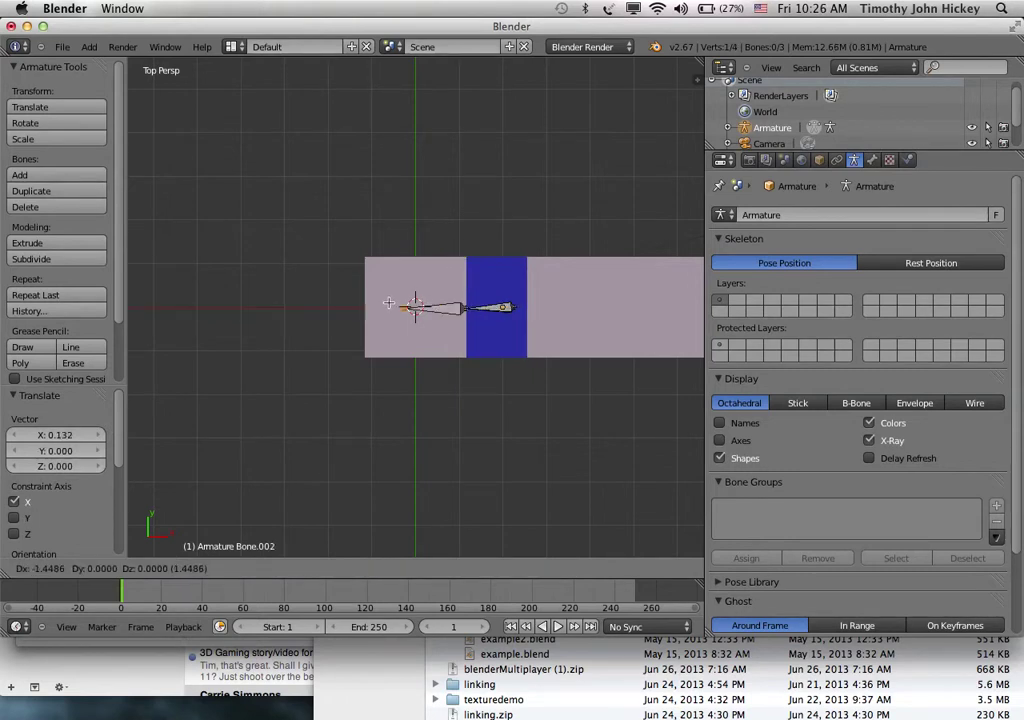
pyautogui.click(370, 304)
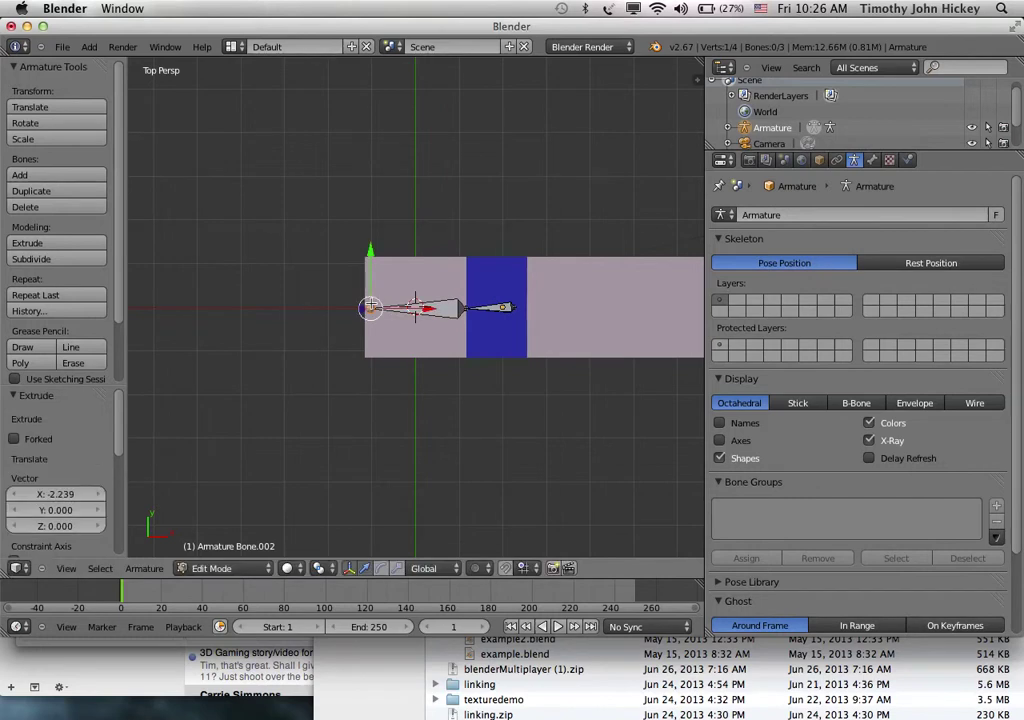
pyautogui.press('n')
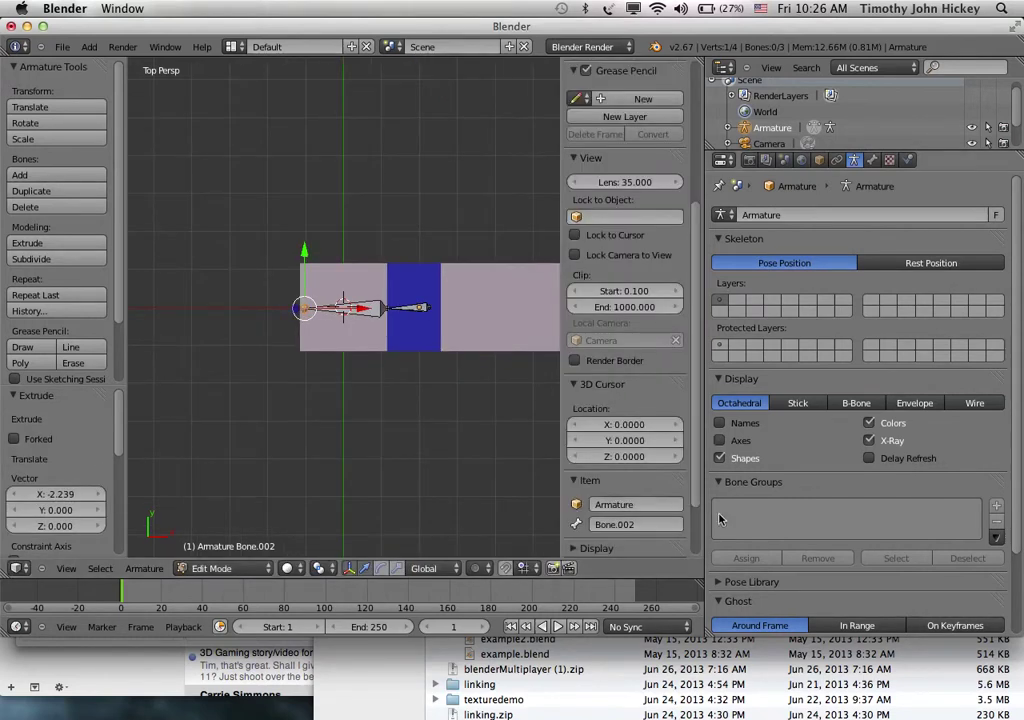
pyautogui.click(619, 525)
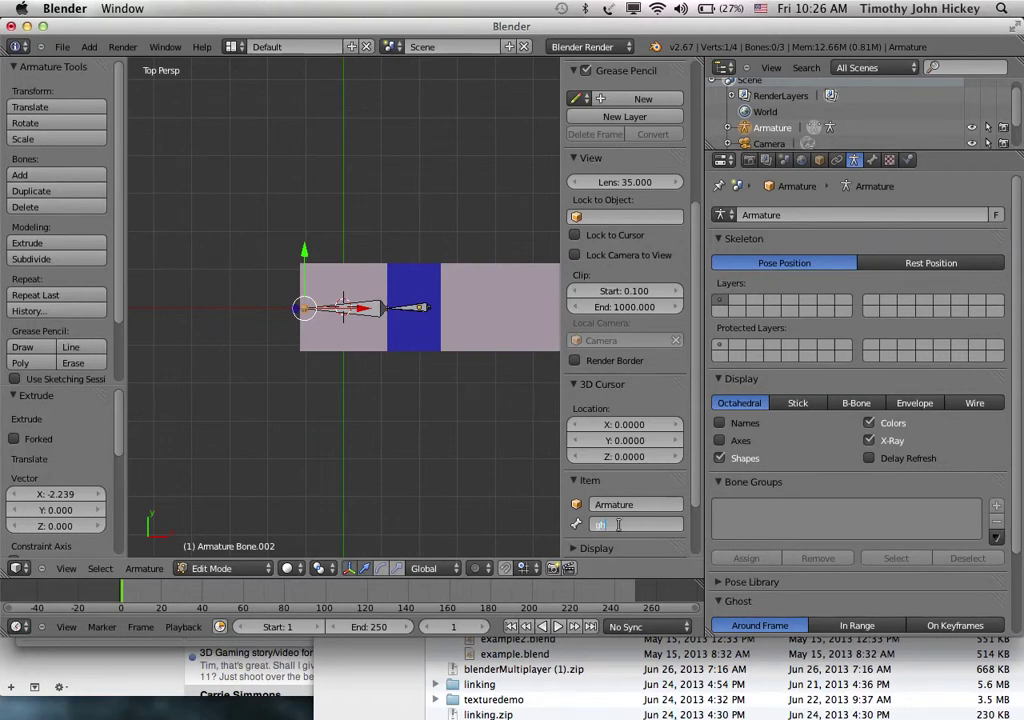
pyautogui.press('Return')
# - Select the base of the original vertical bone and rename that bone as neck
pyautogui.rightClick(420, 307)
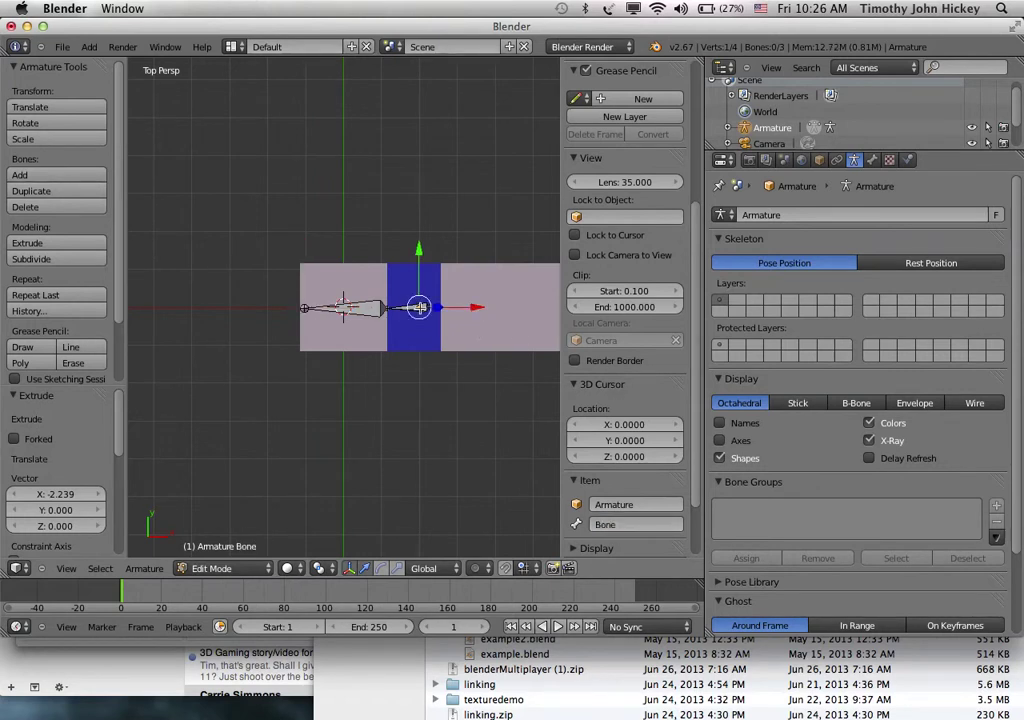
pyautogui.click(605, 524)
pyautogui.write('neck')
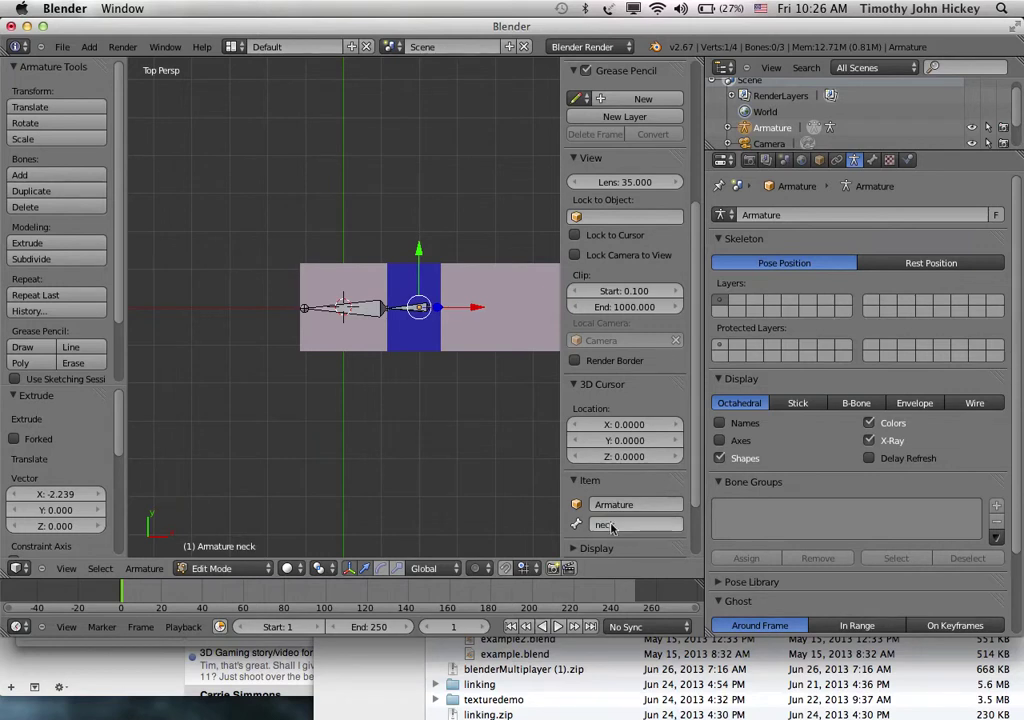
pyautogui.press('Return')
# - Extrude a bone about 1.3 units from the neck bone's tip into the long segment and move its end about 4.14 units along X
pyautogui.moveTo(488, 487); pyautogui.dragTo(438, 315, button='middle')
pyautogui.rightClick(425, 315)
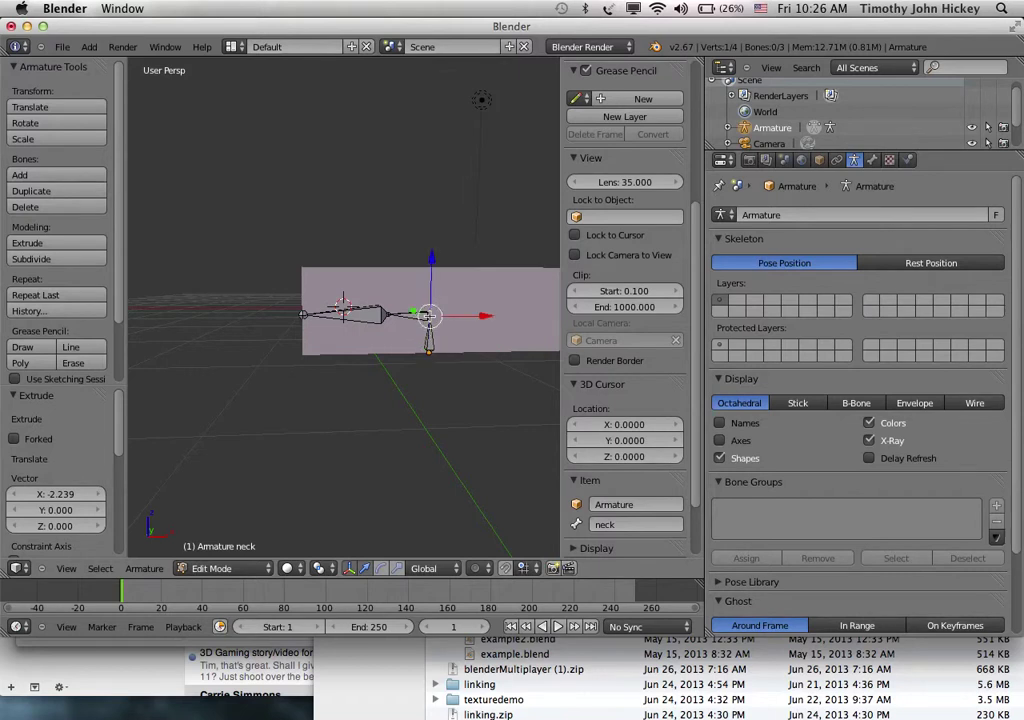
pyautogui.press('e')
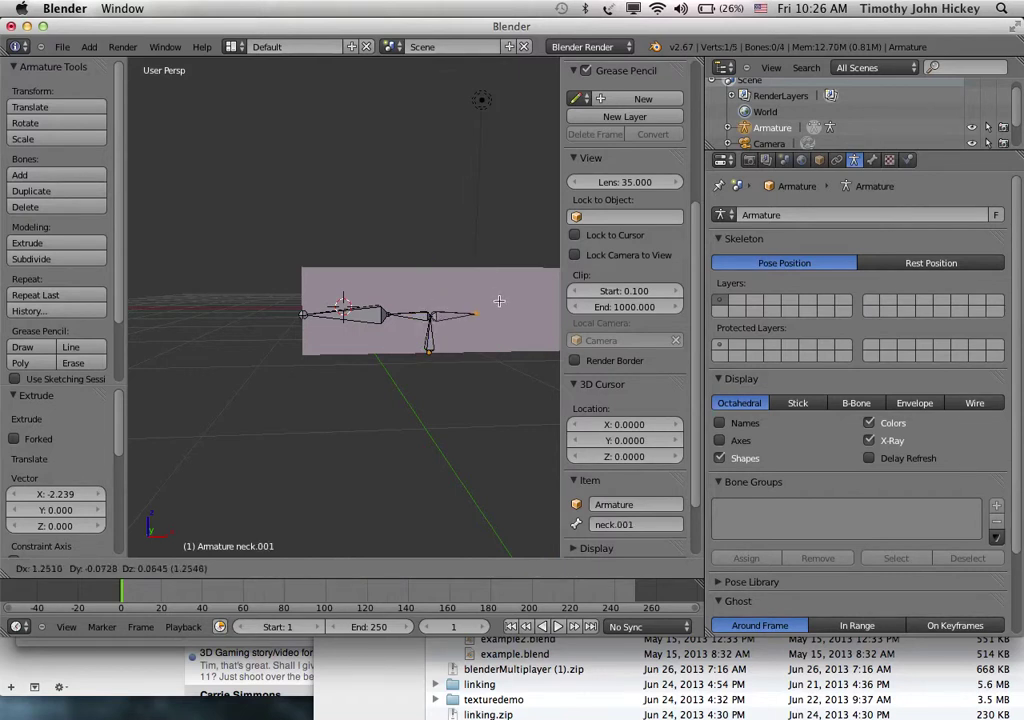
pyautogui.click(498, 299)
pyautogui.moveTo(475, 229); pyautogui.dragTo(436, 354, button='middle')
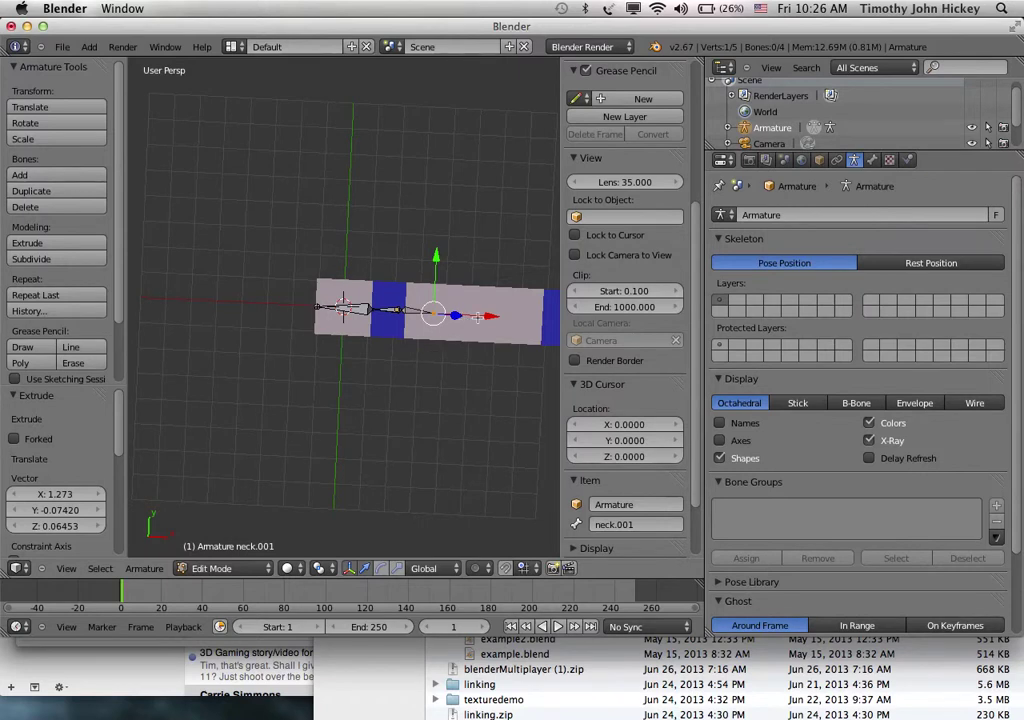
pyautogui.moveTo(478, 316); pyautogui.dragTo(580, 318)
# - Rename the bone running through the long segment as body
pyautogui.click(615, 524)
pyautogui.write('bo')
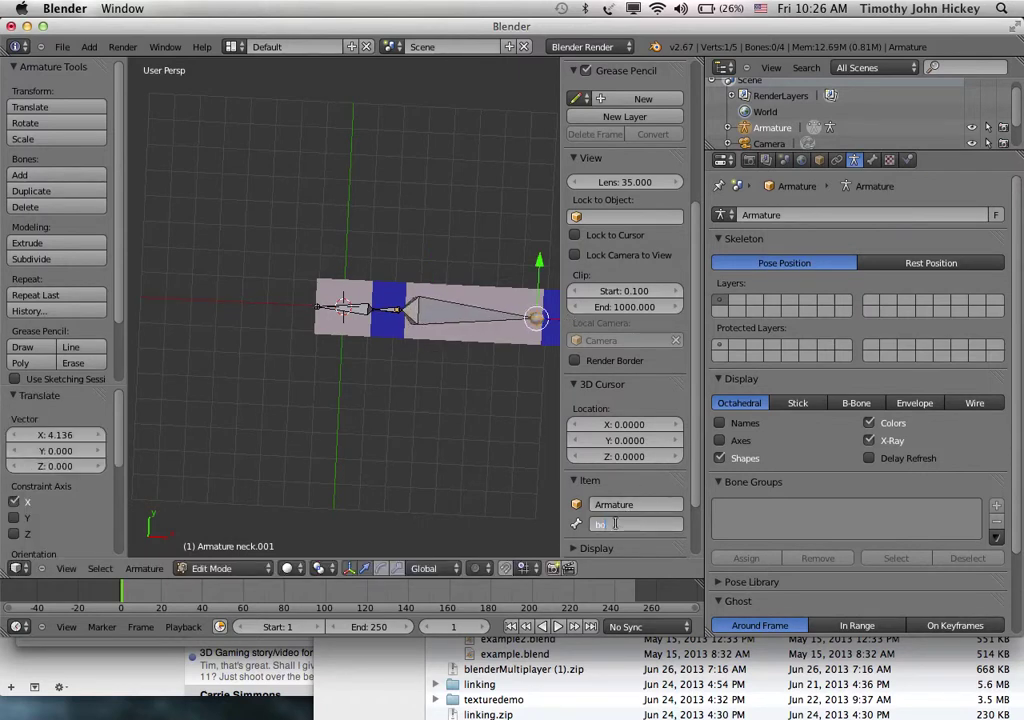
pyautogui.write('dy')
pyautogui.press('Return')
# - In top view, move the body bone's end back about 0.9 units along X to the blue end segment's inner edge
pyautogui.keyDown('shift'); pyautogui.moveTo(473, 405); pyautogui.dragTo(279, 366, button='middle'); pyautogui.keyUp('shift')
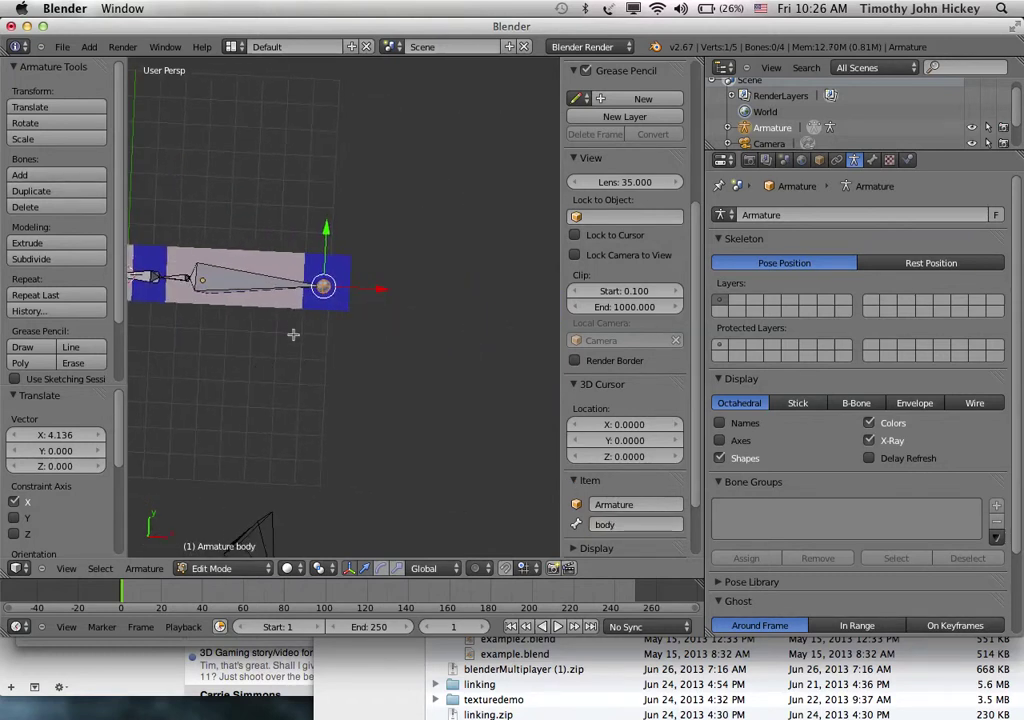
pyautogui.click(66, 568)
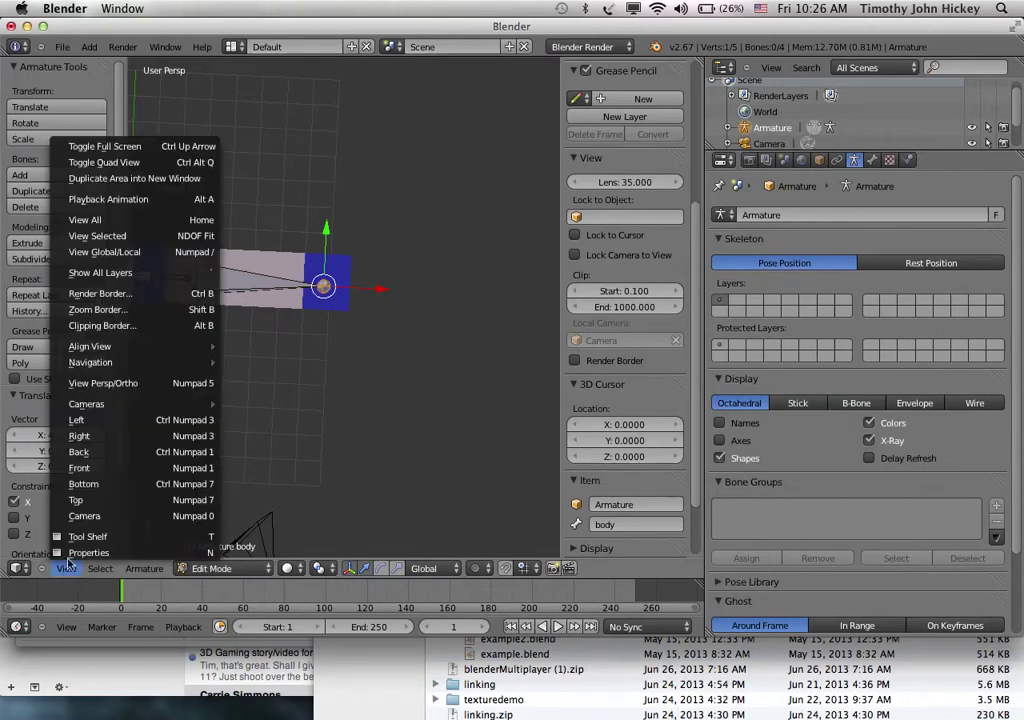
pyautogui.click(77, 501)
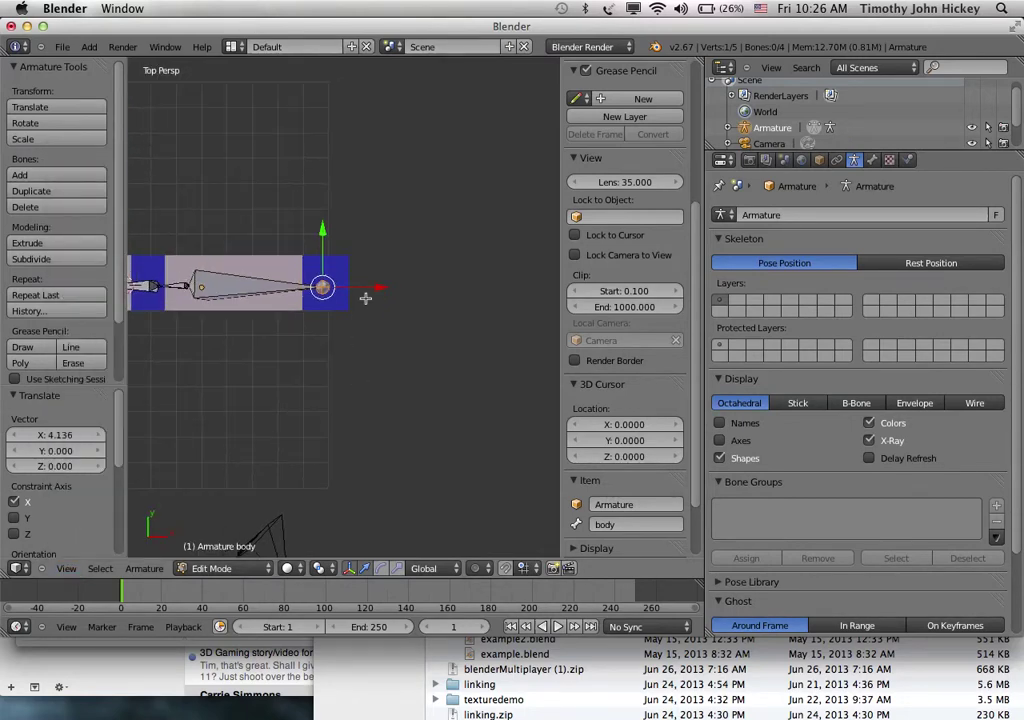
pyautogui.moveTo(368, 287); pyautogui.dragTo(346, 285)
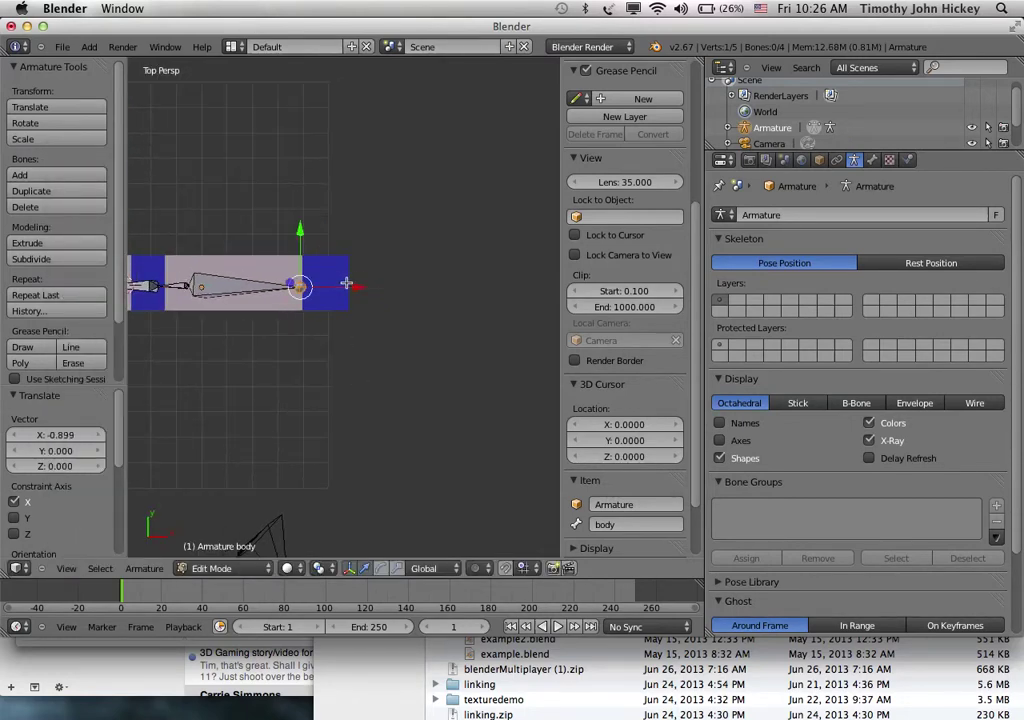
# - Extrude a bone about 1.86 units along X from the body bone's end into the blue end segment and rename it tail
pyautogui.press('e')
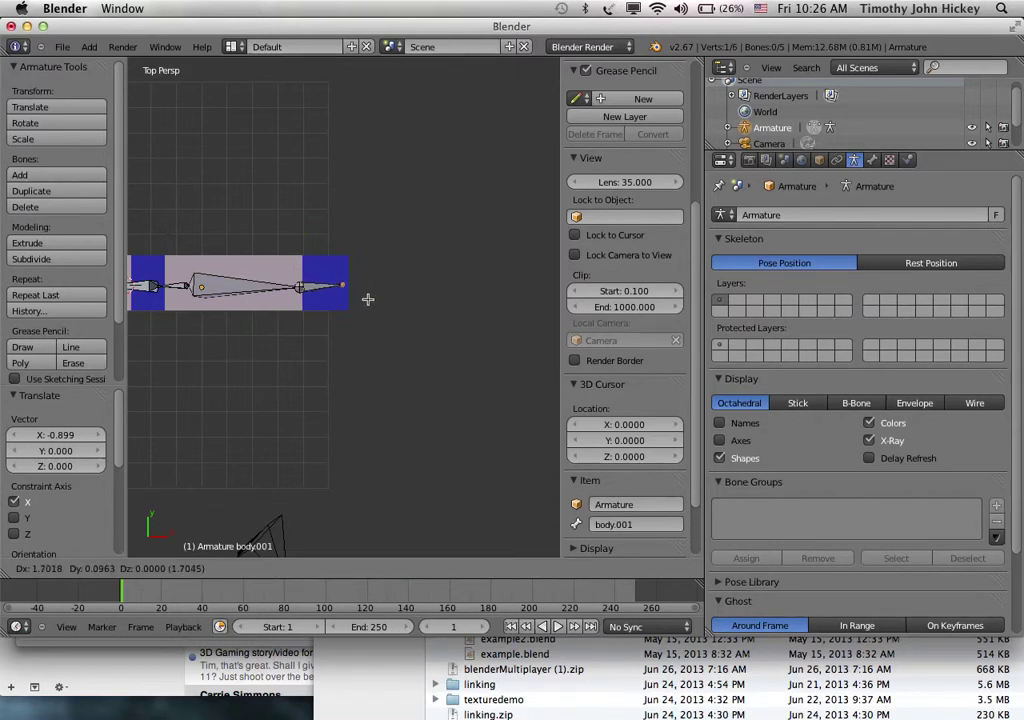
pyautogui.click(371, 300)
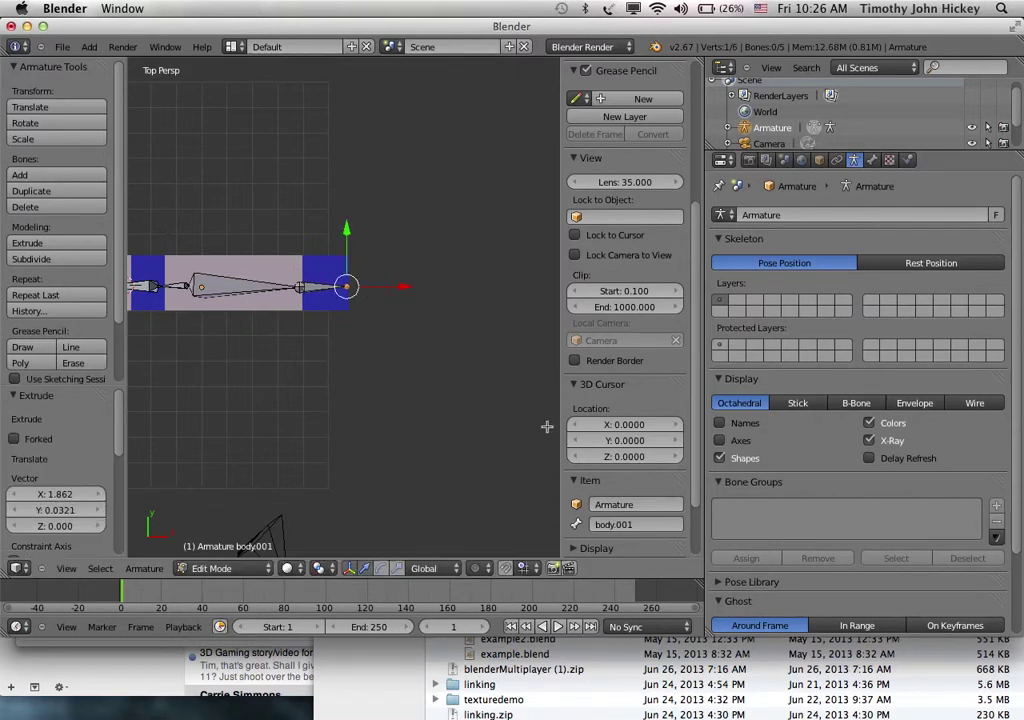
pyautogui.click(613, 524)
pyautogui.write('tail')
pyautogui.press('Return')
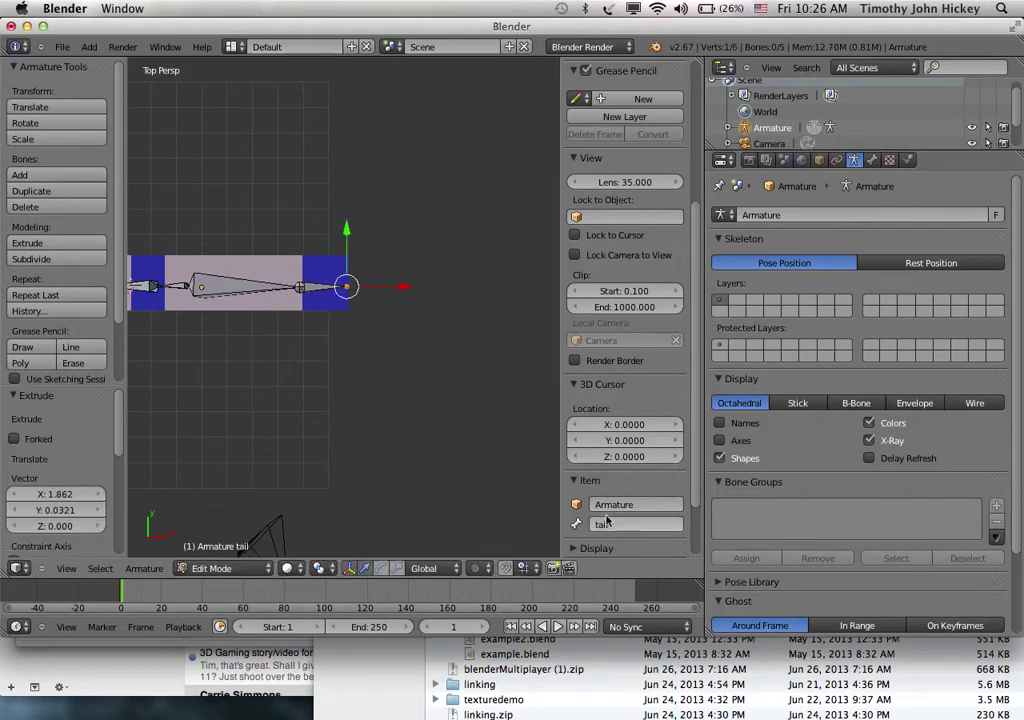
# - Examine the bone chain's alignment inside the mesh from the side, from above and in perspective
pyautogui.moveTo(441, 407); pyautogui.dragTo(449, 211, button='middle')
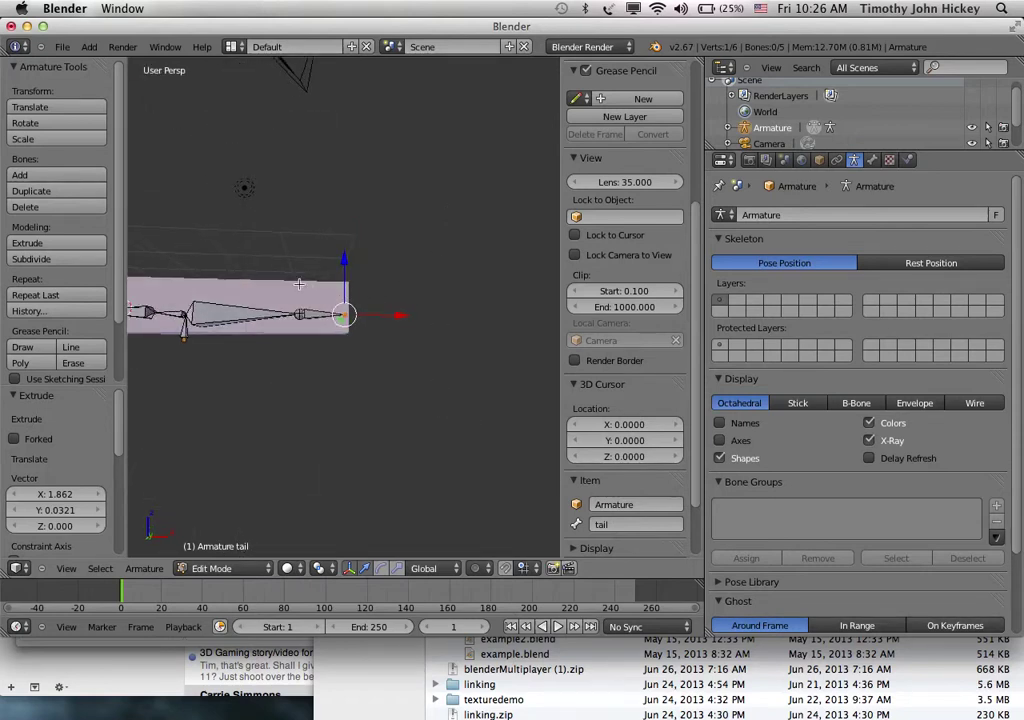
pyautogui.moveTo(298, 285); pyautogui.dragTo(389, 262, button='middle')
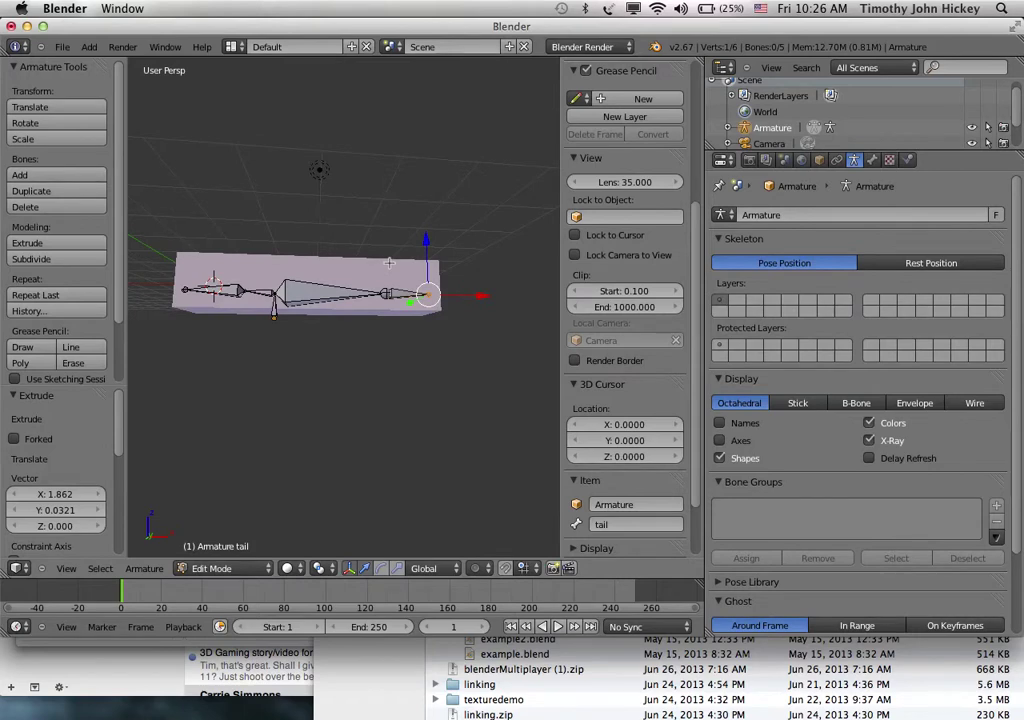
pyautogui.moveTo(337, 236); pyautogui.dragTo(325, 389, button='middle')
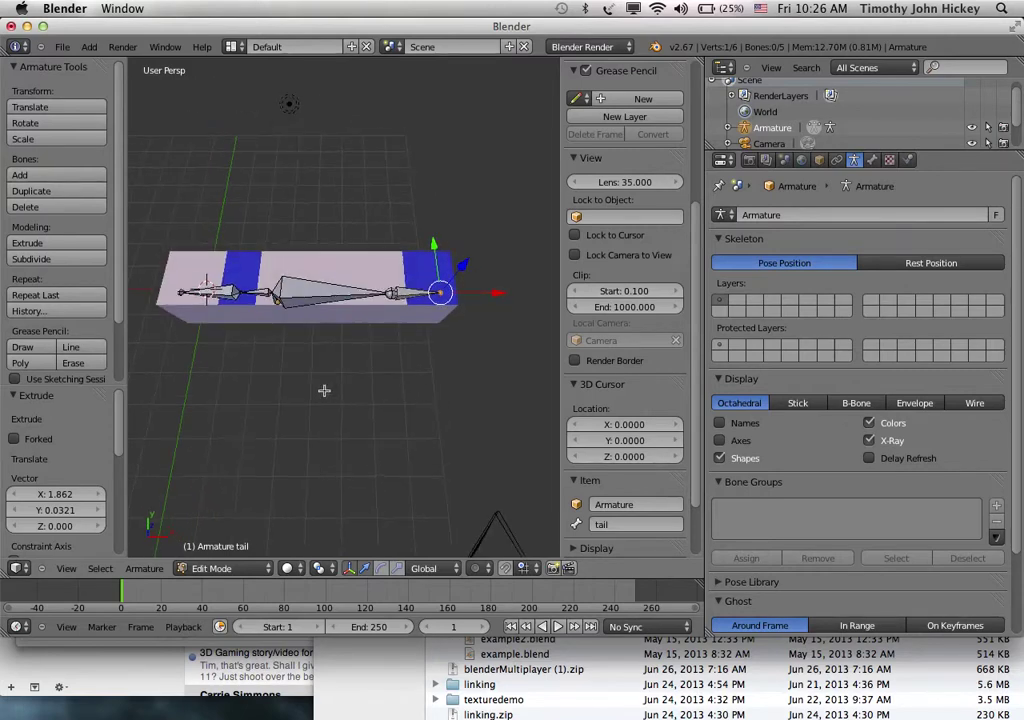
pyautogui.click(66, 568)
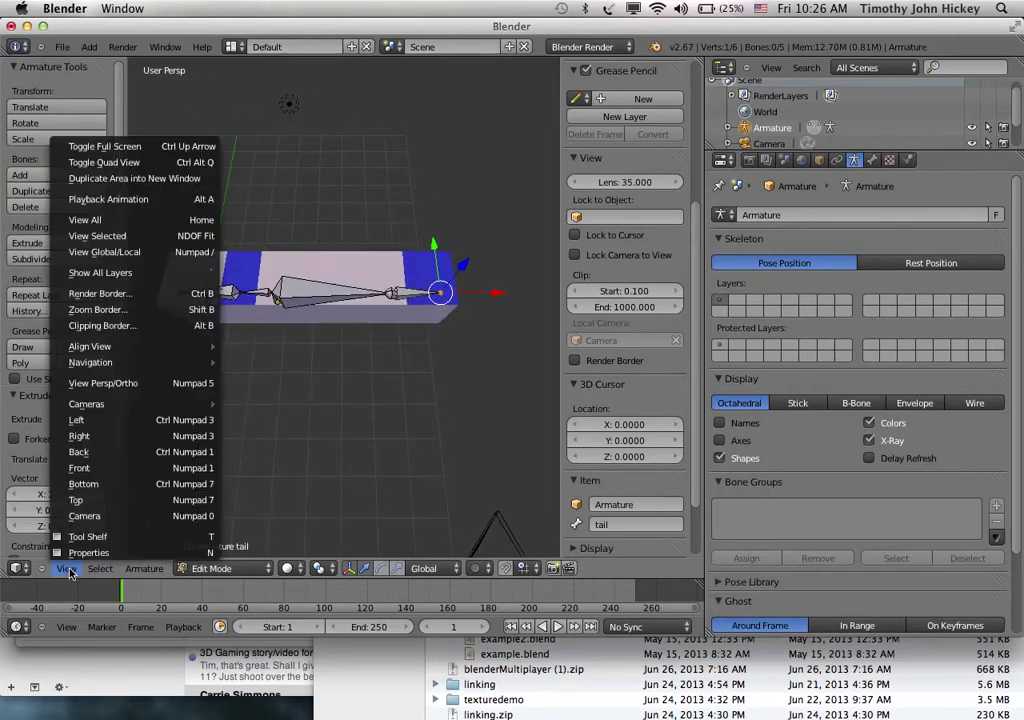
pyautogui.click(95, 499)
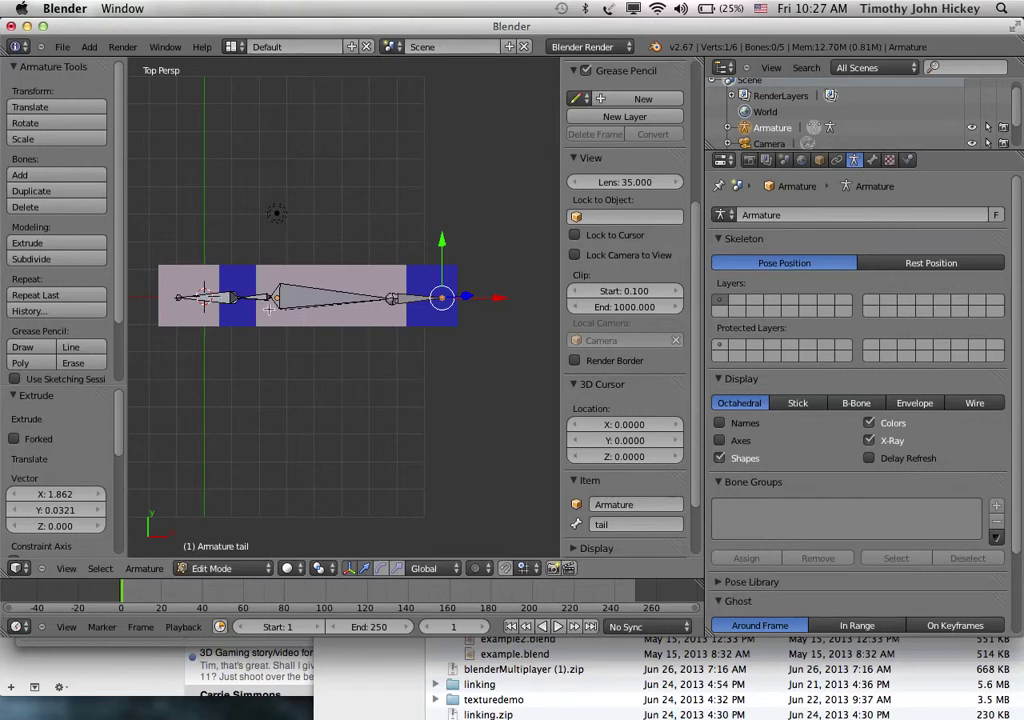
pyautogui.moveTo(247, 315); pyautogui.dragTo(268, 162, button='middle')
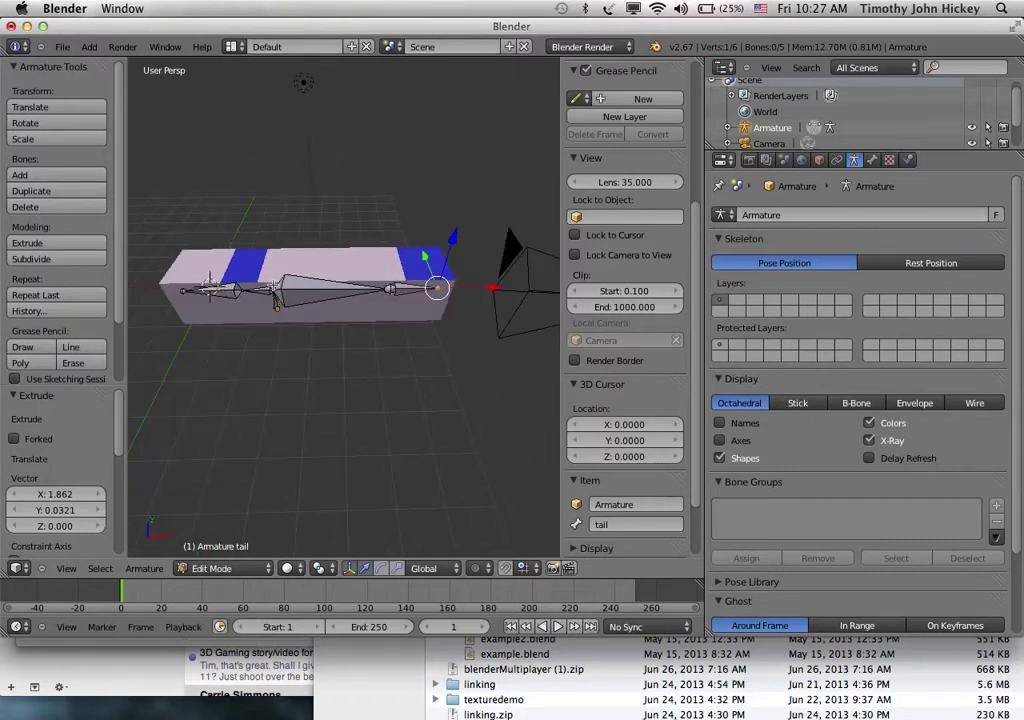
# - In Object Mode, select the mesh plus the armature and parent the mesh to the armature with automatic weights
pyautogui.click(211, 568)
pyautogui.click(215, 617)
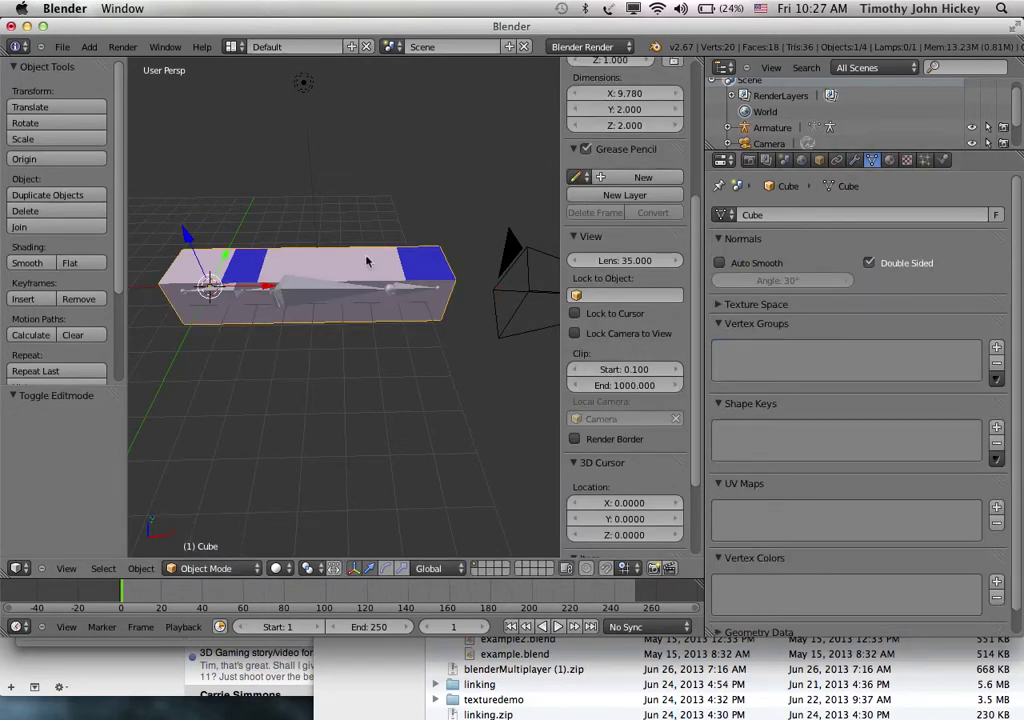
pyautogui.press('Tab')
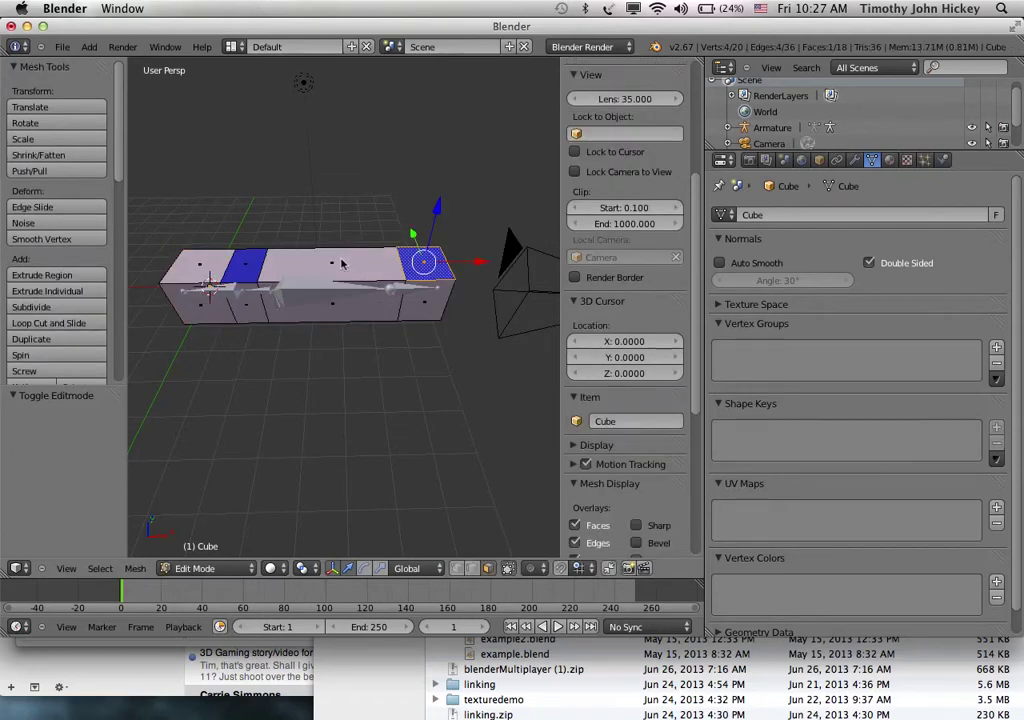
pyautogui.press('Tab')
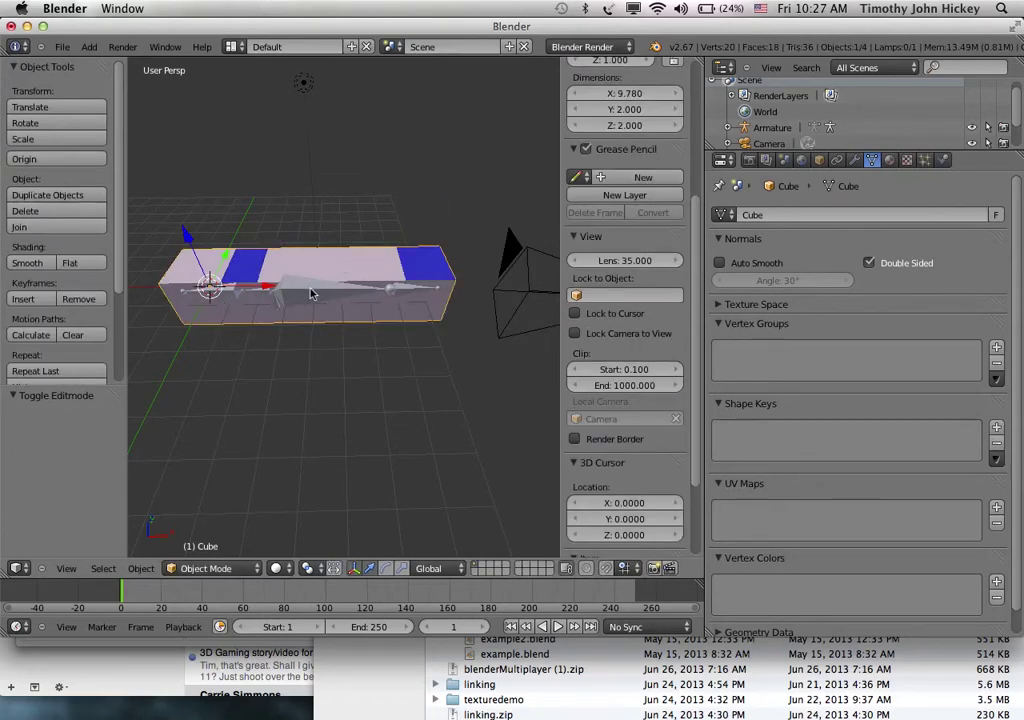
pyautogui.keyDown('shift'); pyautogui.rightClick(300, 297); pyautogui.keyUp('shift')
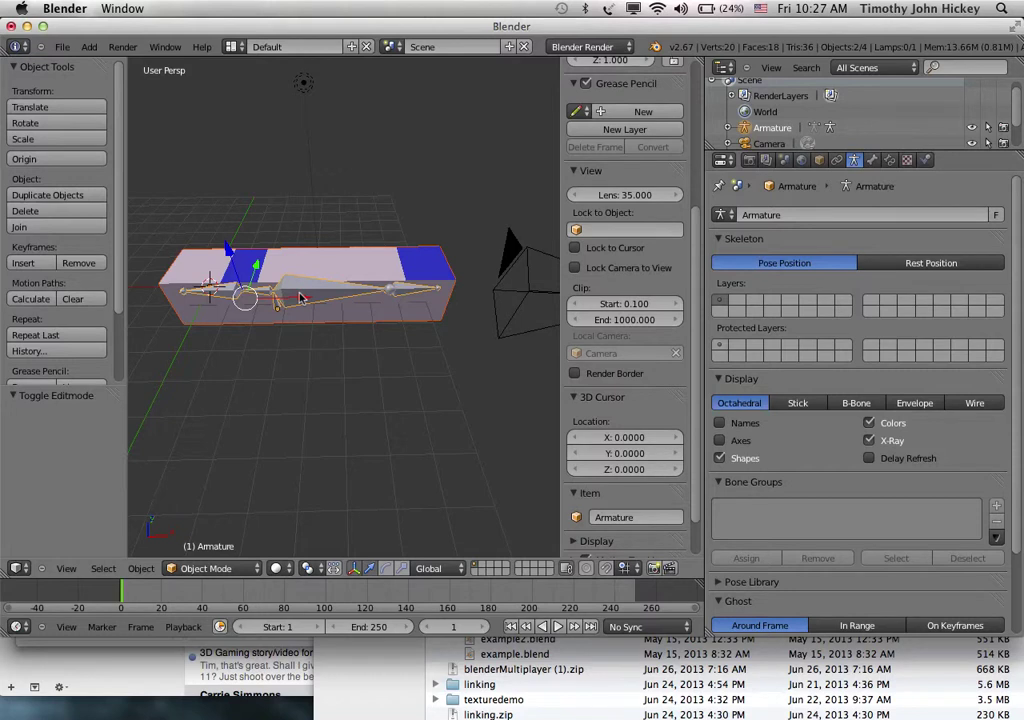
pyautogui.hotkey('ctrl', 'p')
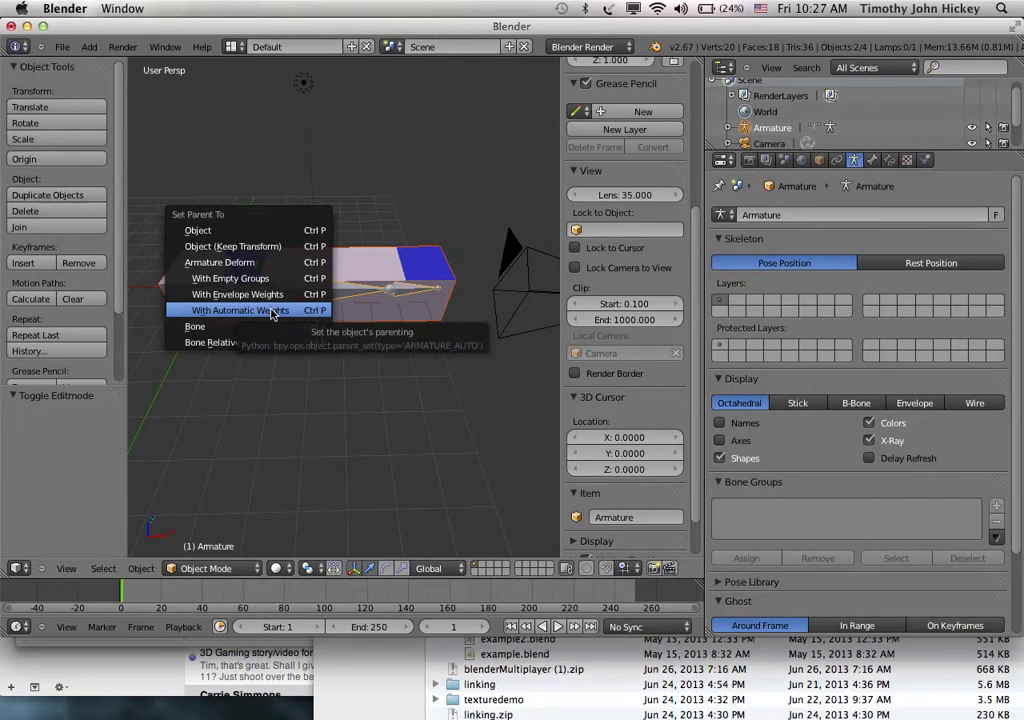
pyautogui.click(270, 311)
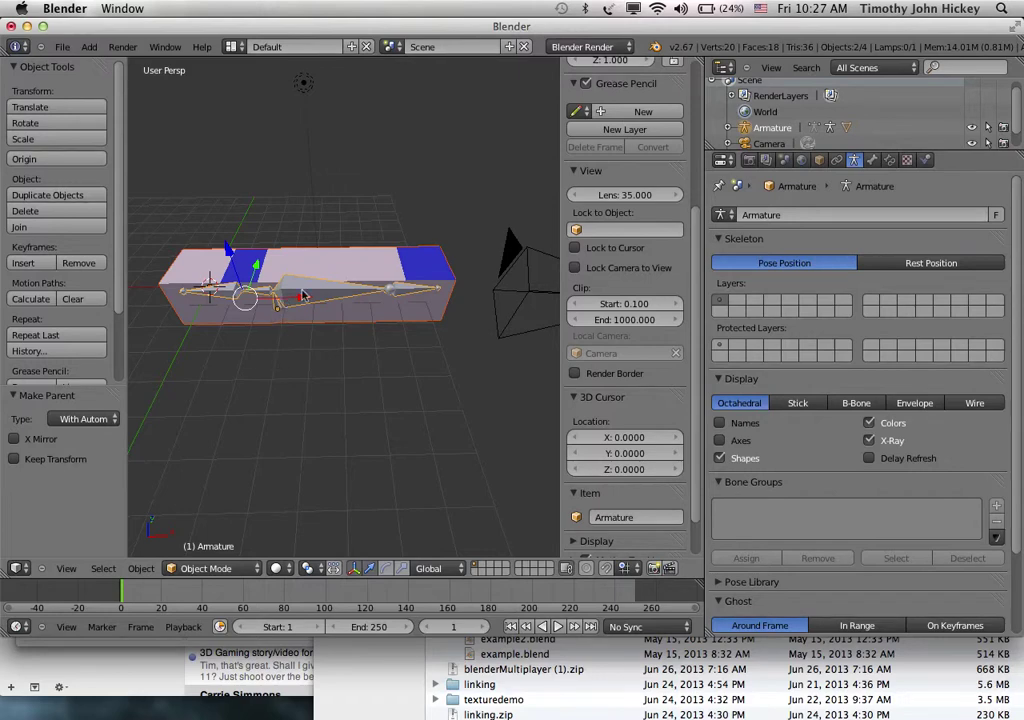
# - Select only the armature and switch it to Pose Mode
pyautogui.press('a')
pyautogui.rightClick(295, 297)
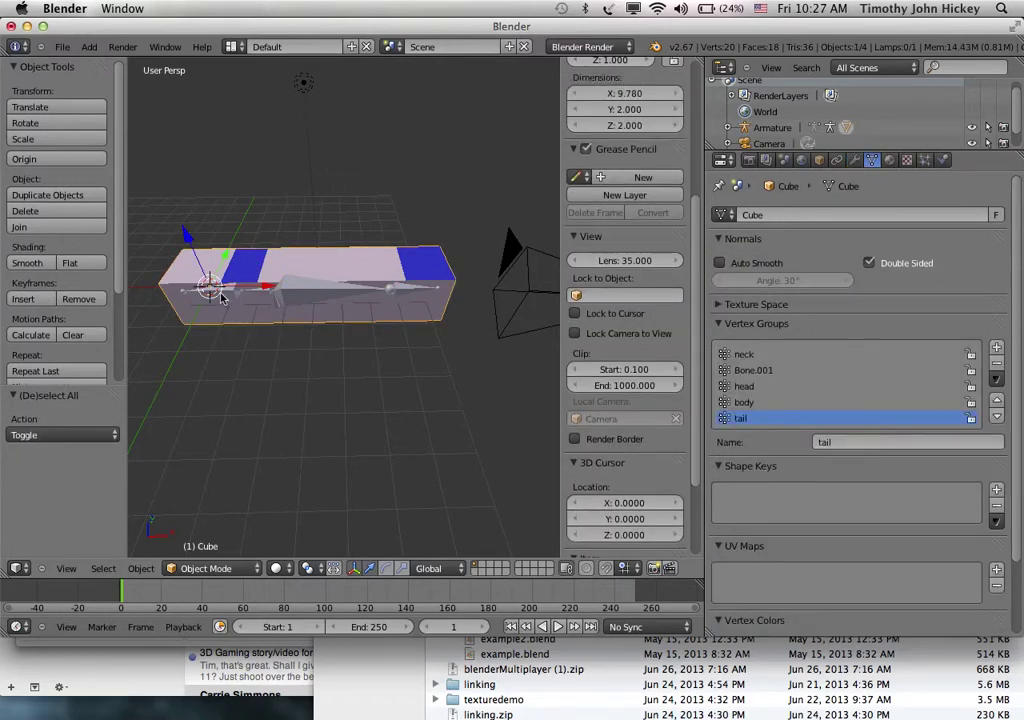
pyautogui.click(220, 568)
pyautogui.rightClick(357, 305)
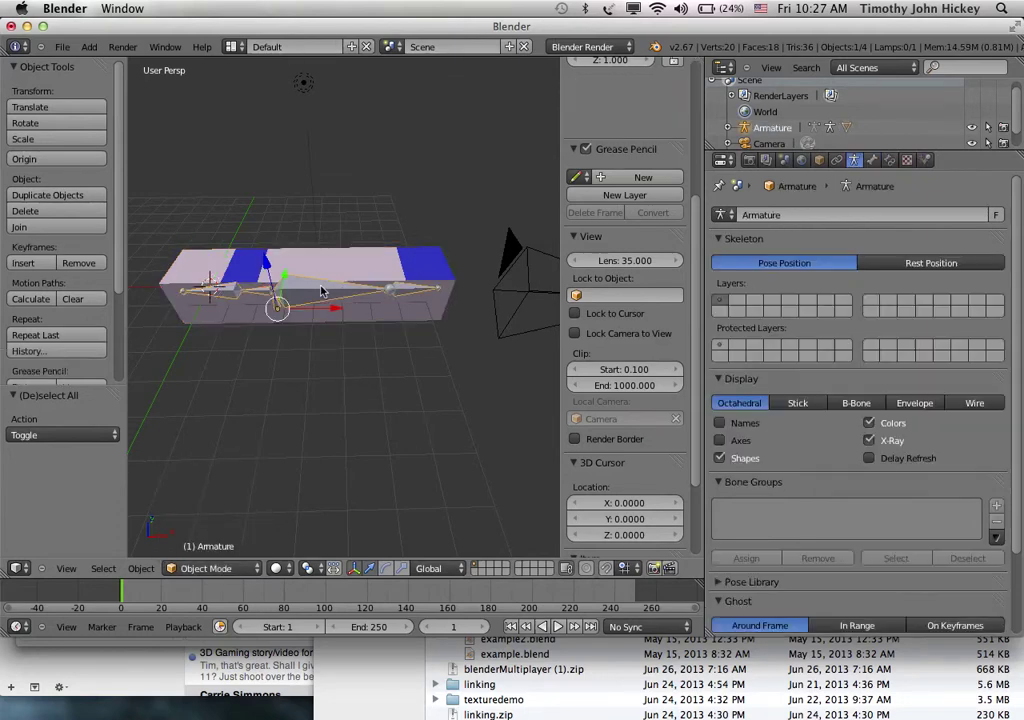
pyautogui.click(210, 568)
pyautogui.click(196, 517)
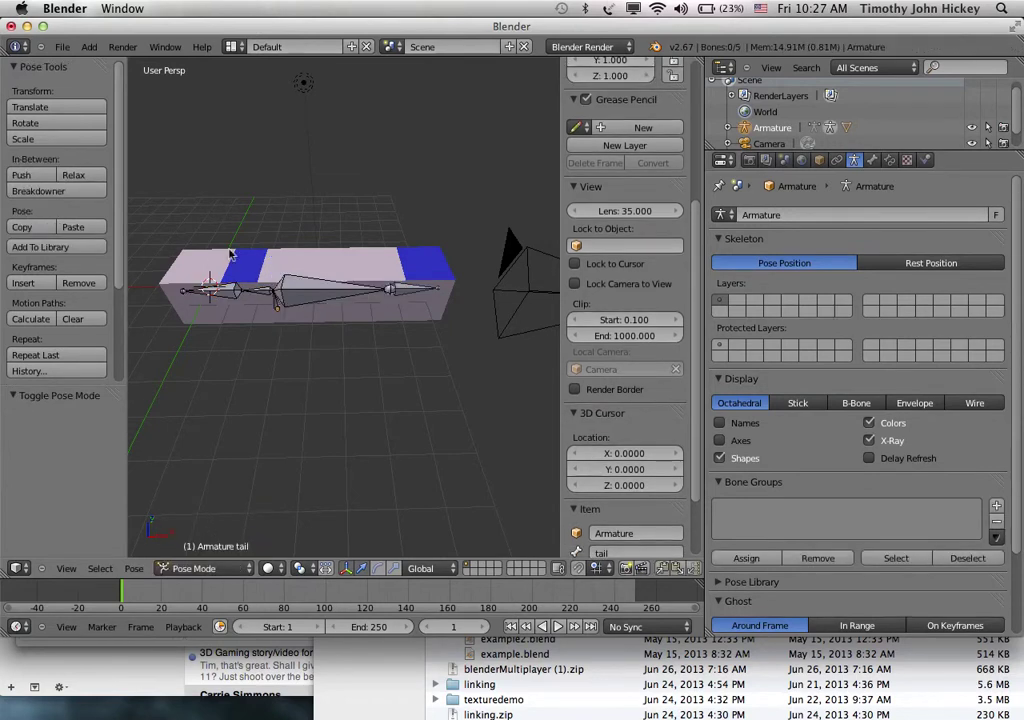
# - Try rotating the head bone and then the body bone to test the mesh deformation, cancelling each rotation
pyautogui.rightClick(212, 291)
pyautogui.press('r')
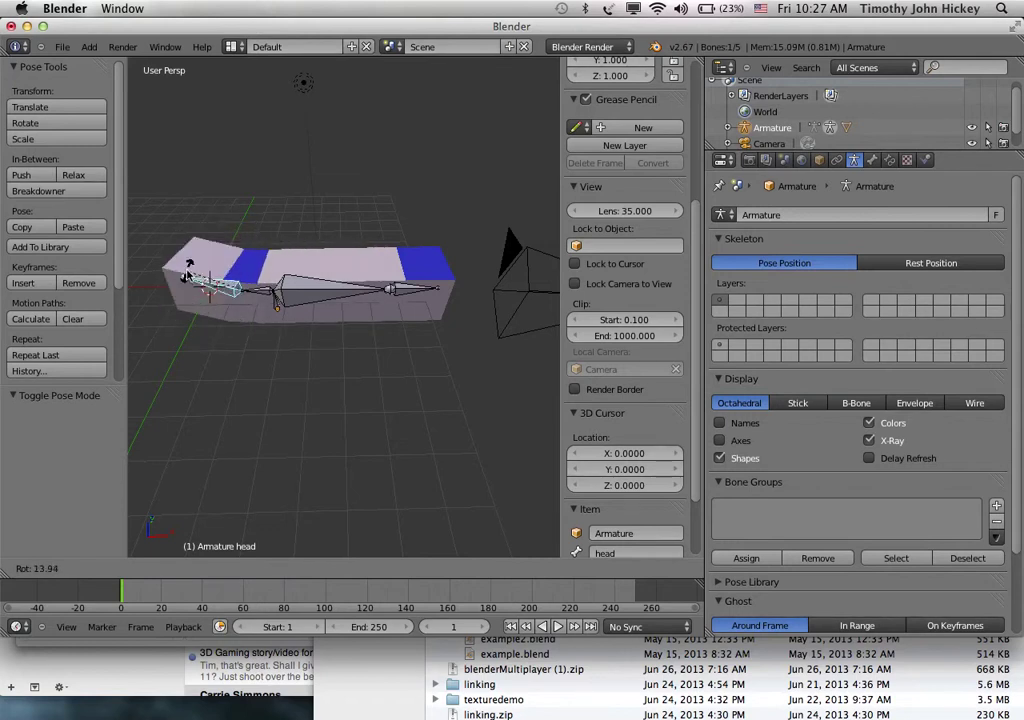
pyautogui.rightClick(186, 276)
pyautogui.rightClick(329, 297)
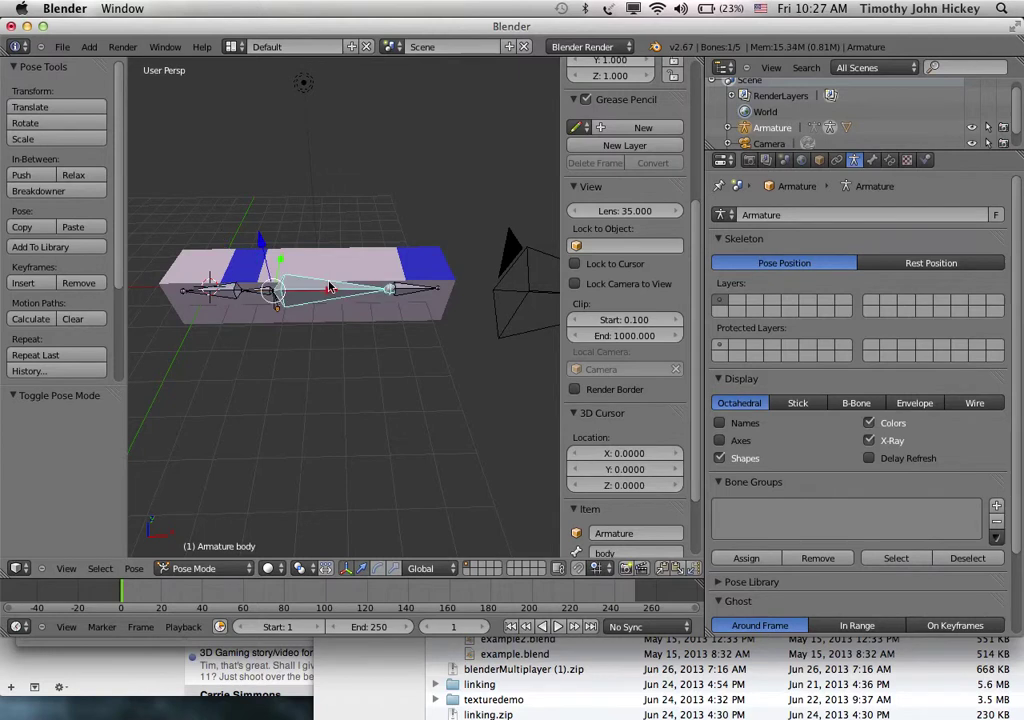
pyautogui.press('r')
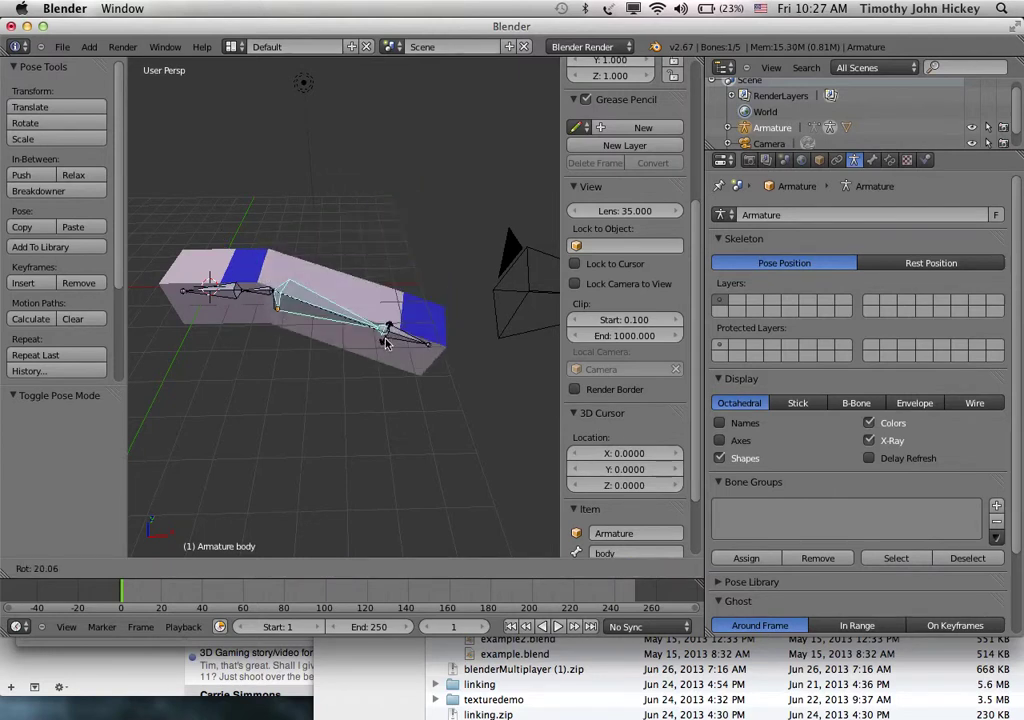
pyautogui.rightClick(400, 281)
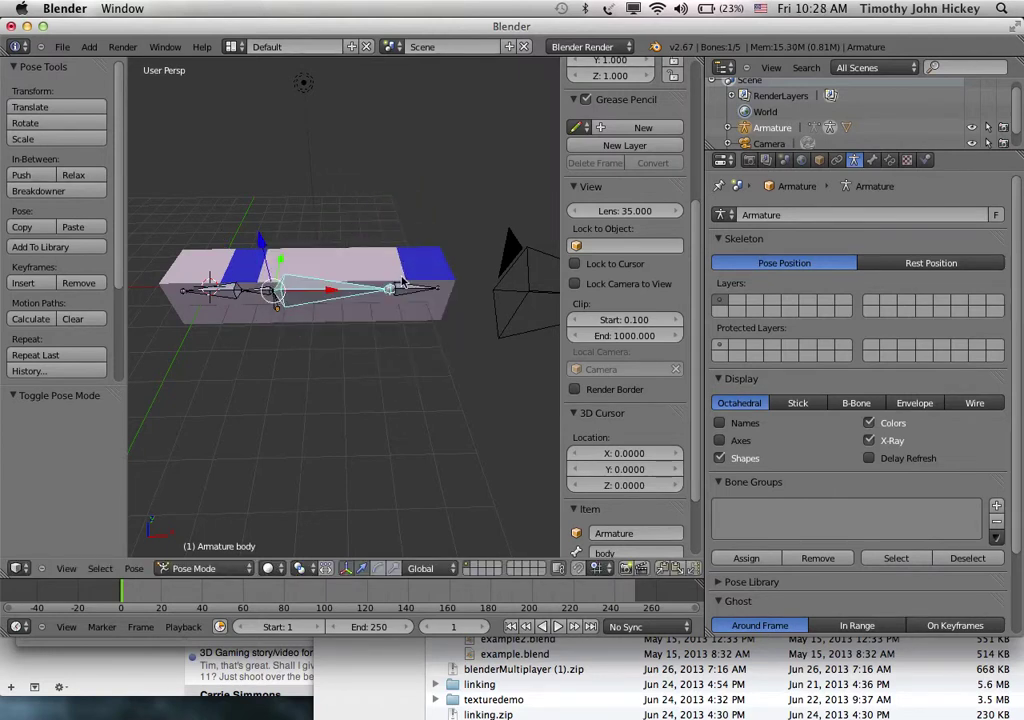
# - Try rotating the tail bone and then the short bone behind the head, cancelling each rotation
pyautogui.rightClick(402, 290)
pyautogui.press('r')
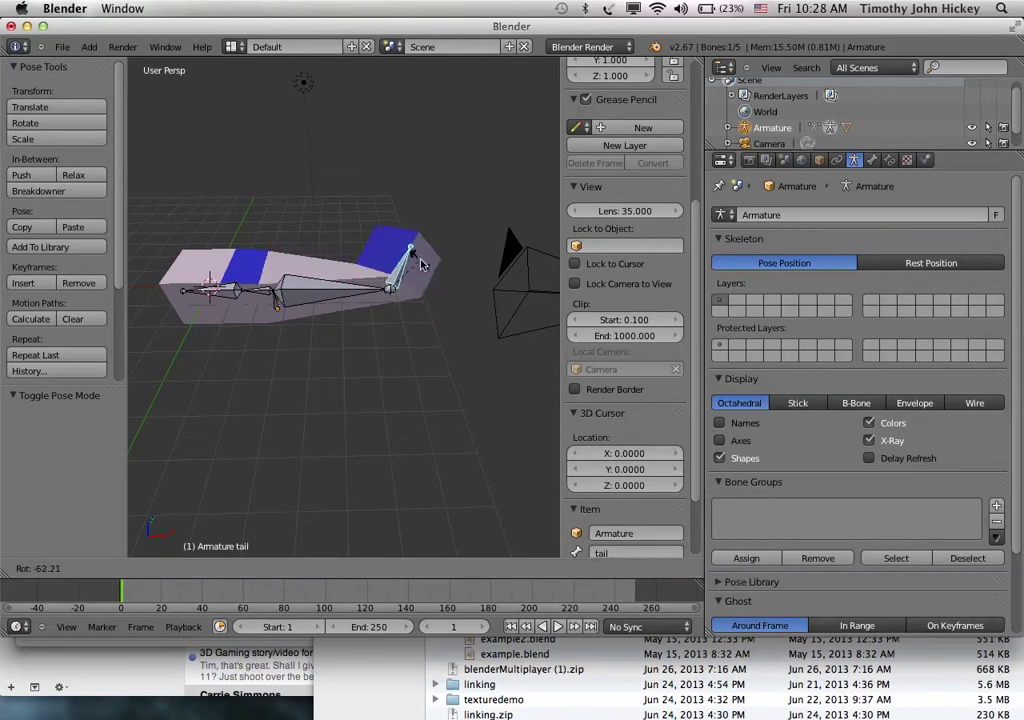
pyautogui.rightClick(441, 318)
pyautogui.rightClick(262, 295)
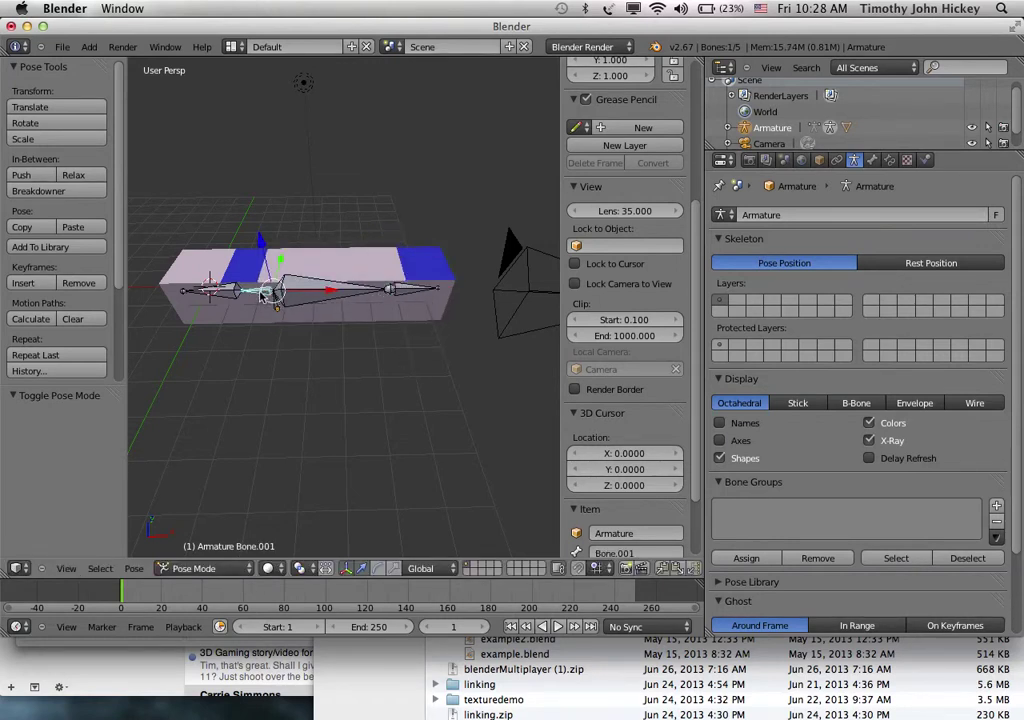
pyautogui.press('r')
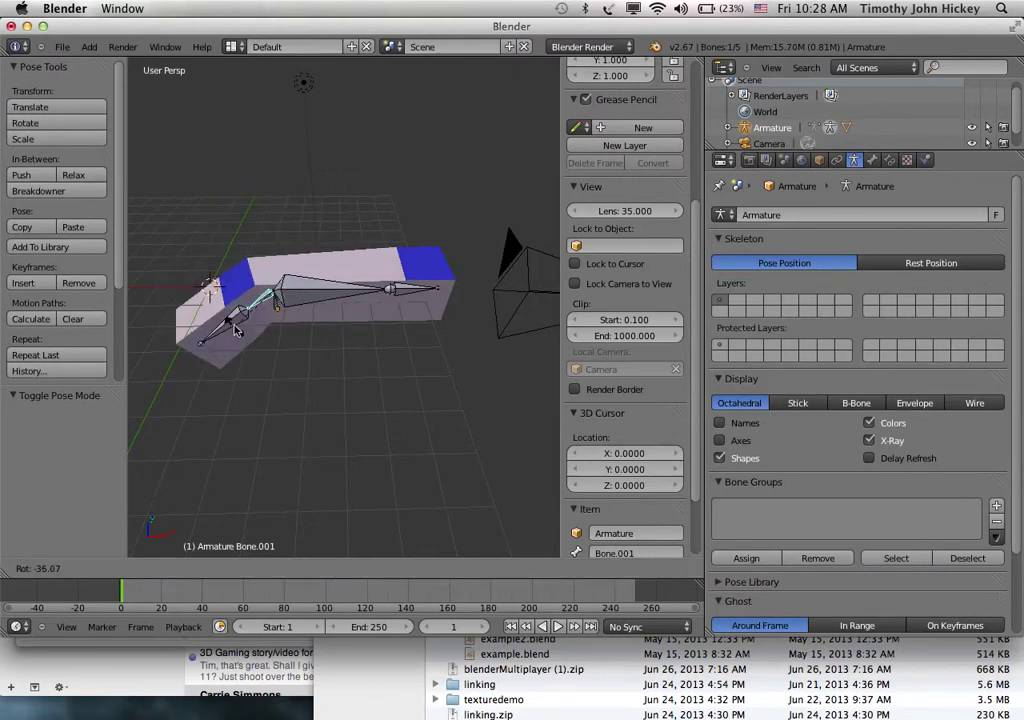
pyautogui.rightClick(236, 318)
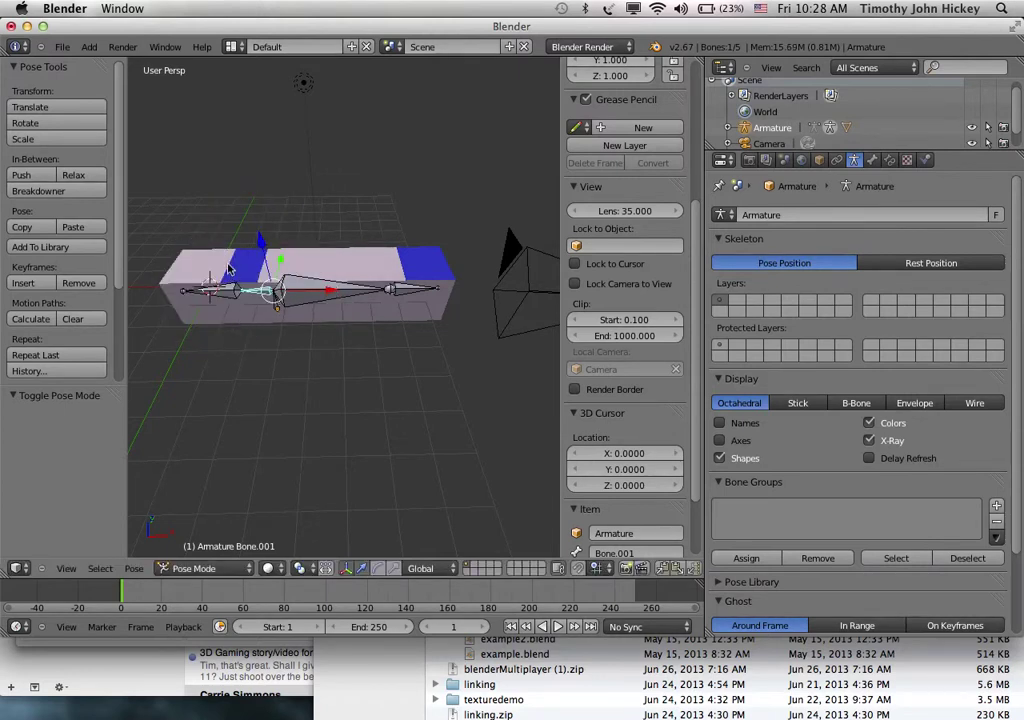
# - Return the armature to Object Mode and select the segmented mesh
pyautogui.press('Tab')
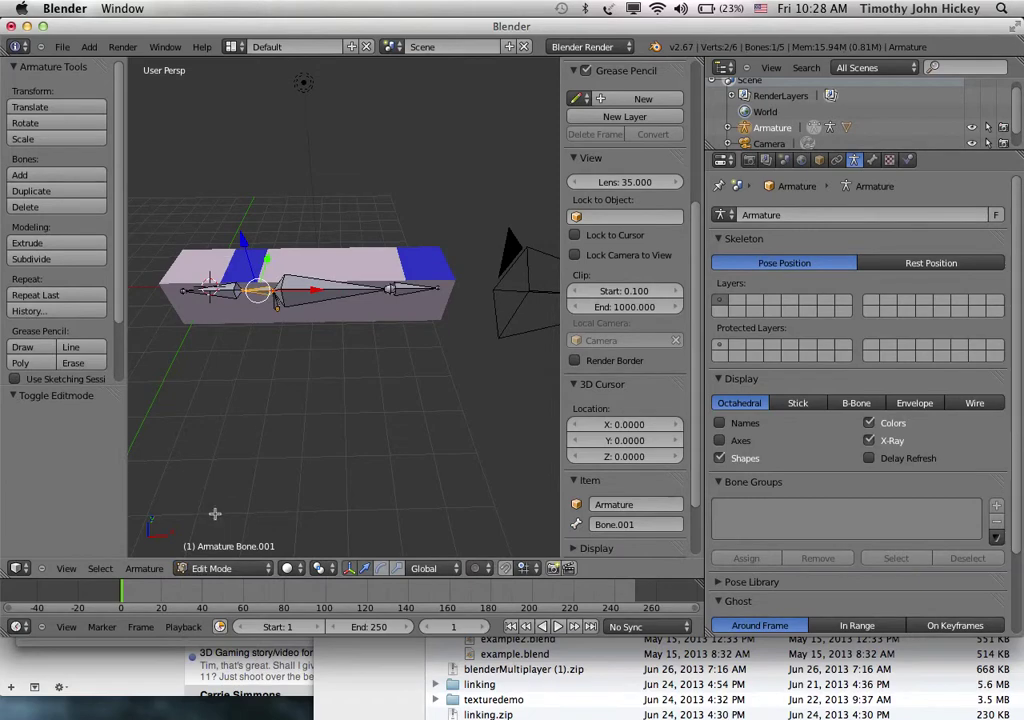
pyautogui.click(213, 566)
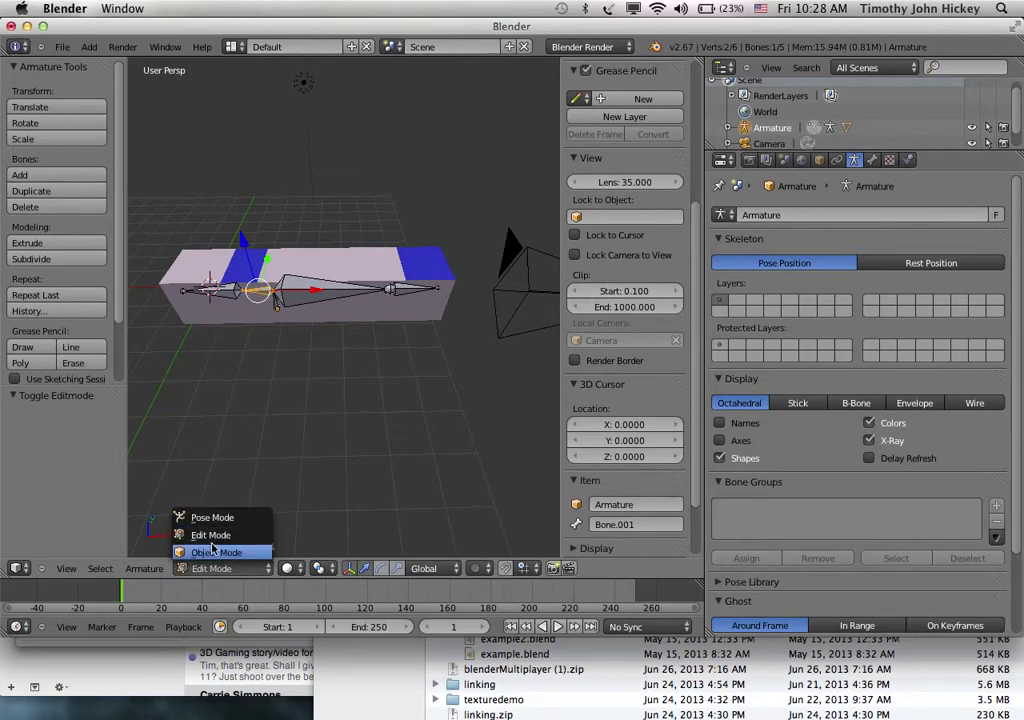
pyautogui.click(213, 553)
pyautogui.rightClick(224, 263)
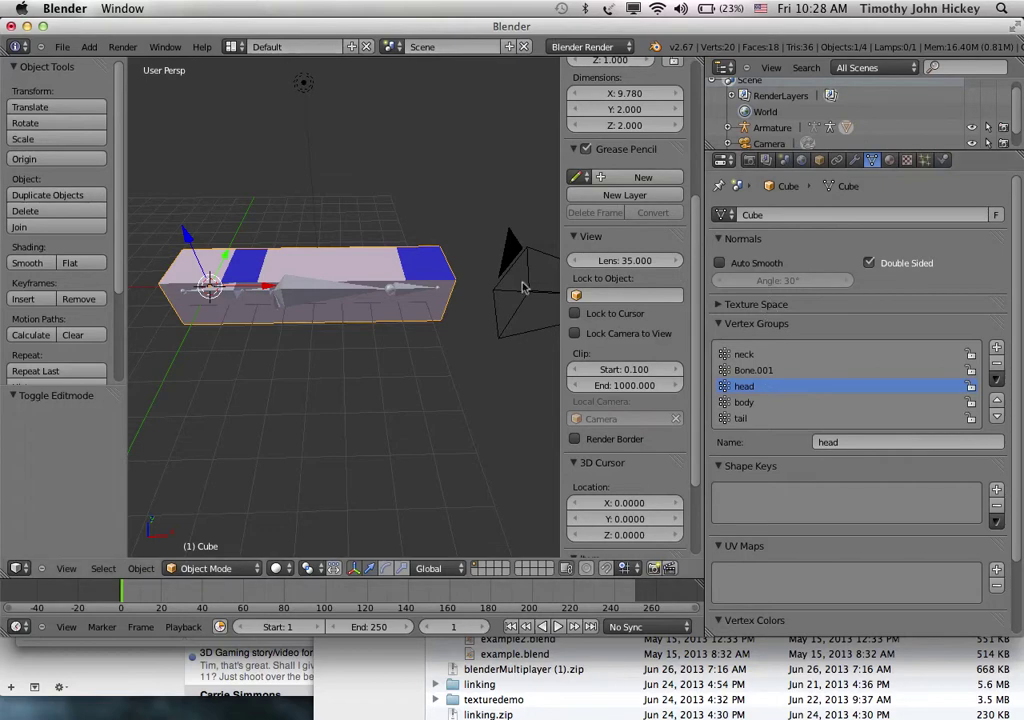
# - In the mesh's Edit Mode, clear the selection and select the vertices belonging to the head vertex group
pyautogui.press('Tab')
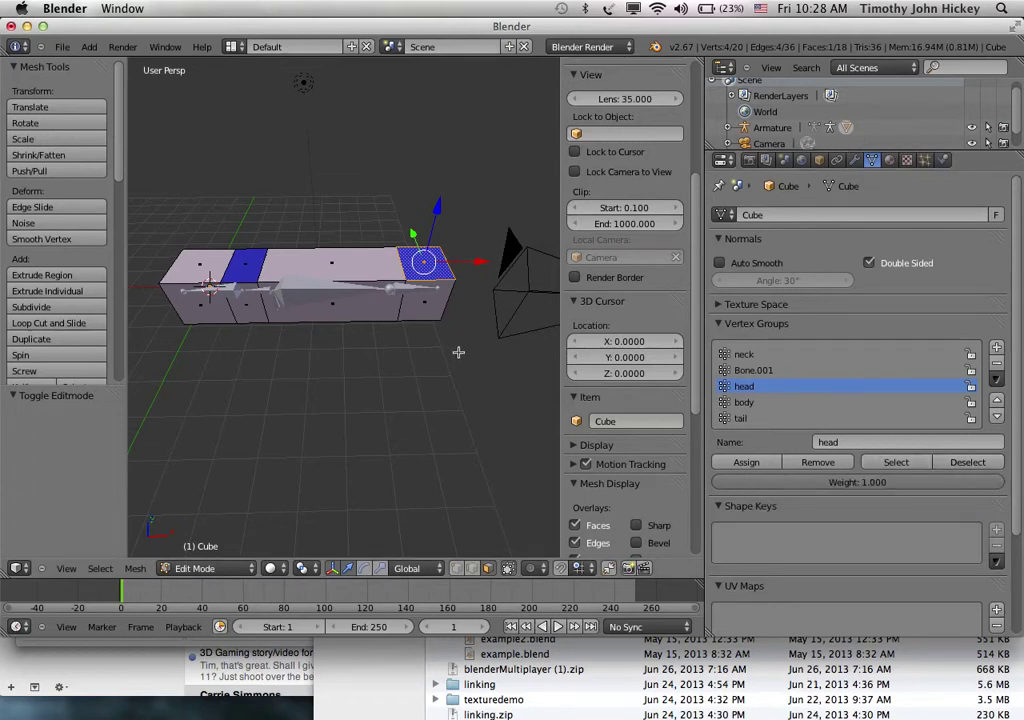
pyautogui.press('a')
pyautogui.scroll(-3, 630, 420)
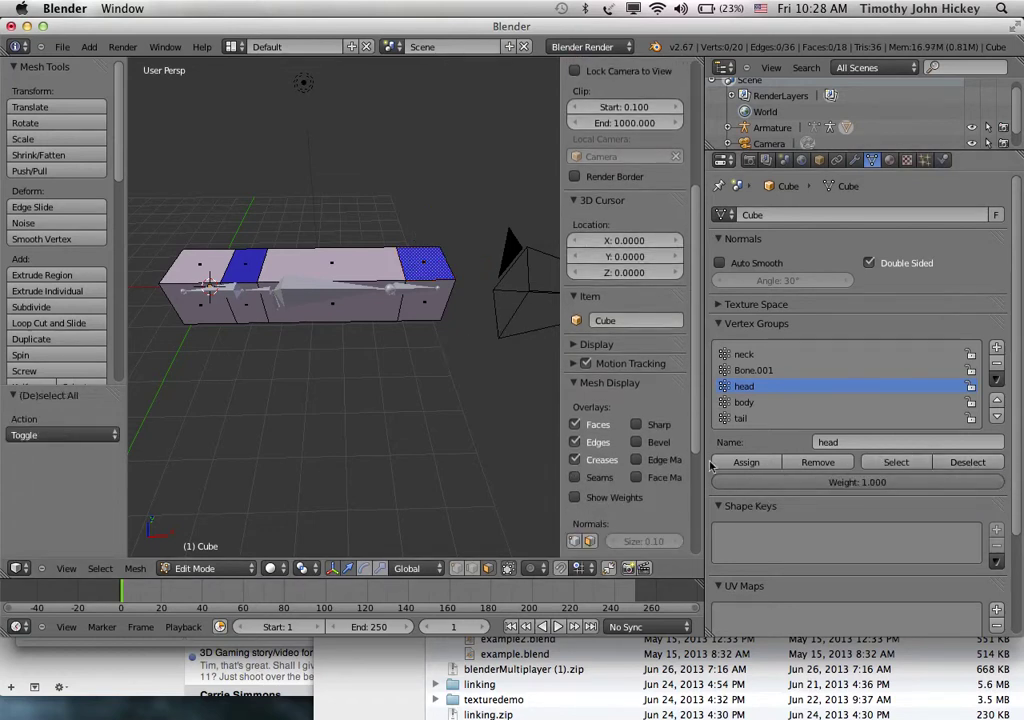
pyautogui.click(897, 463)
pyautogui.scroll(3, 630, 300)
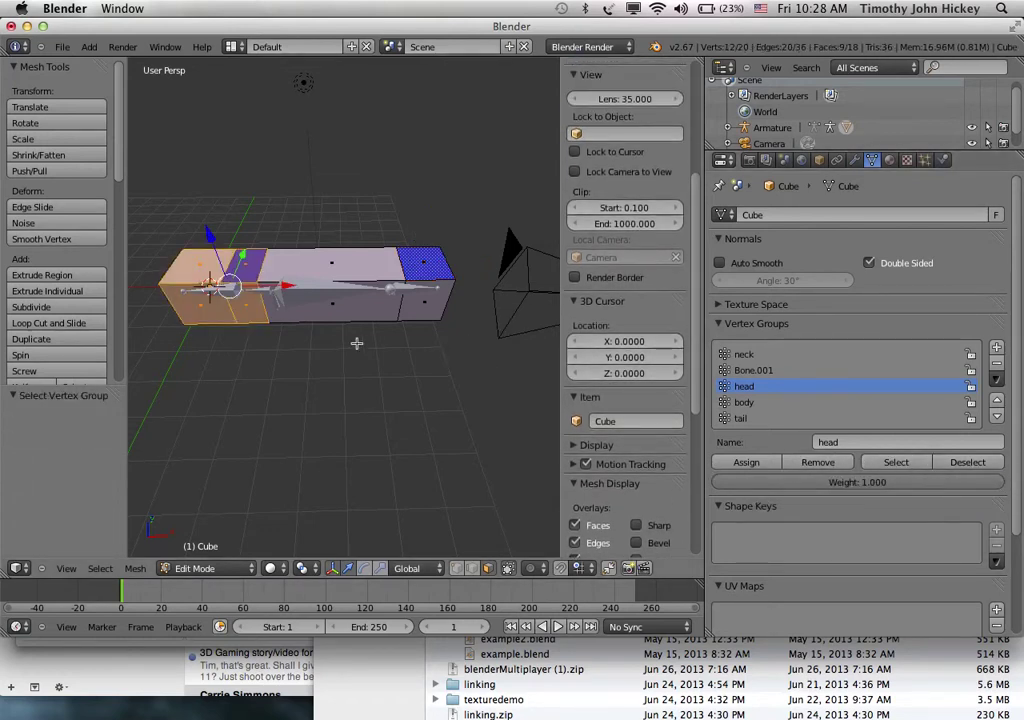
pyautogui.moveTo(321, 372); pyautogui.dragTo(362, 473, button='middle')
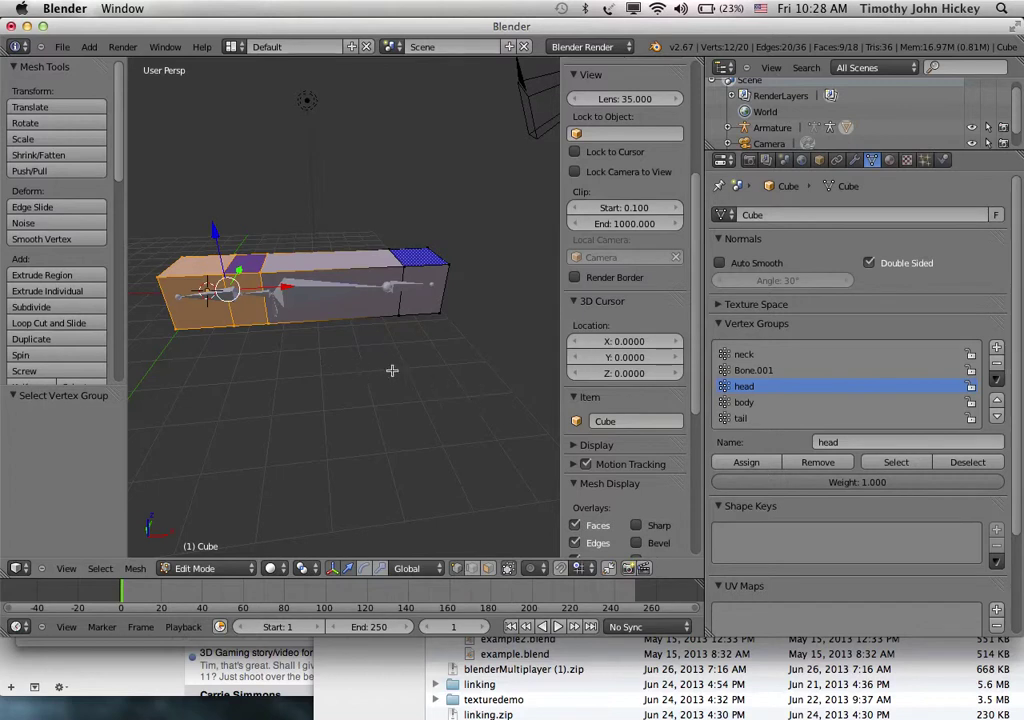
pyautogui.press('a')
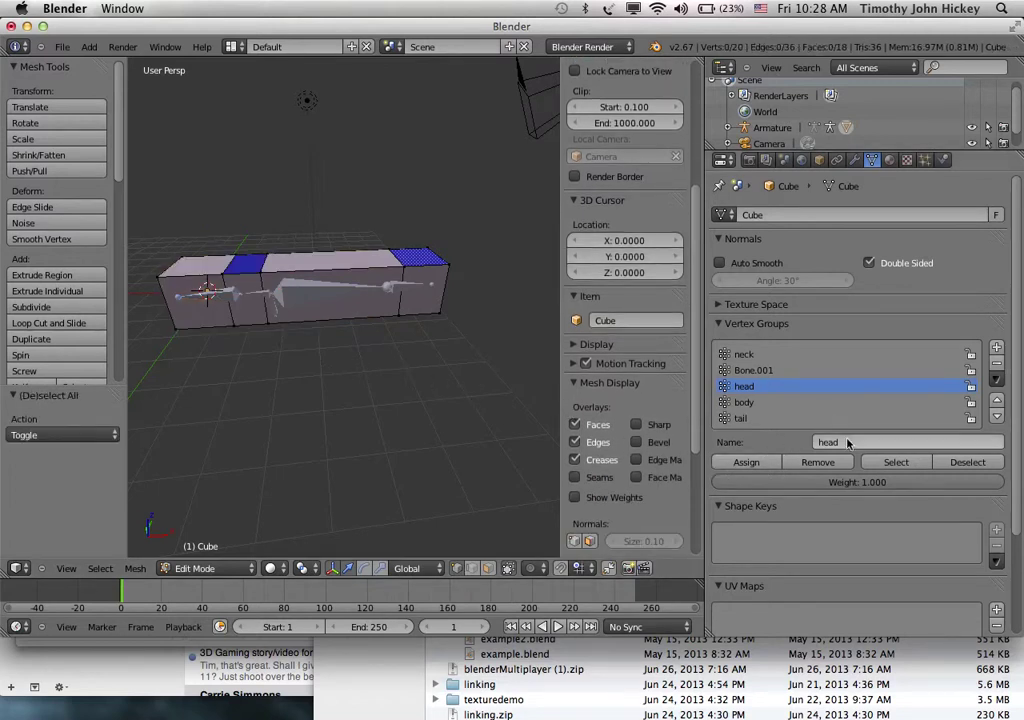
pyautogui.click(896, 462)
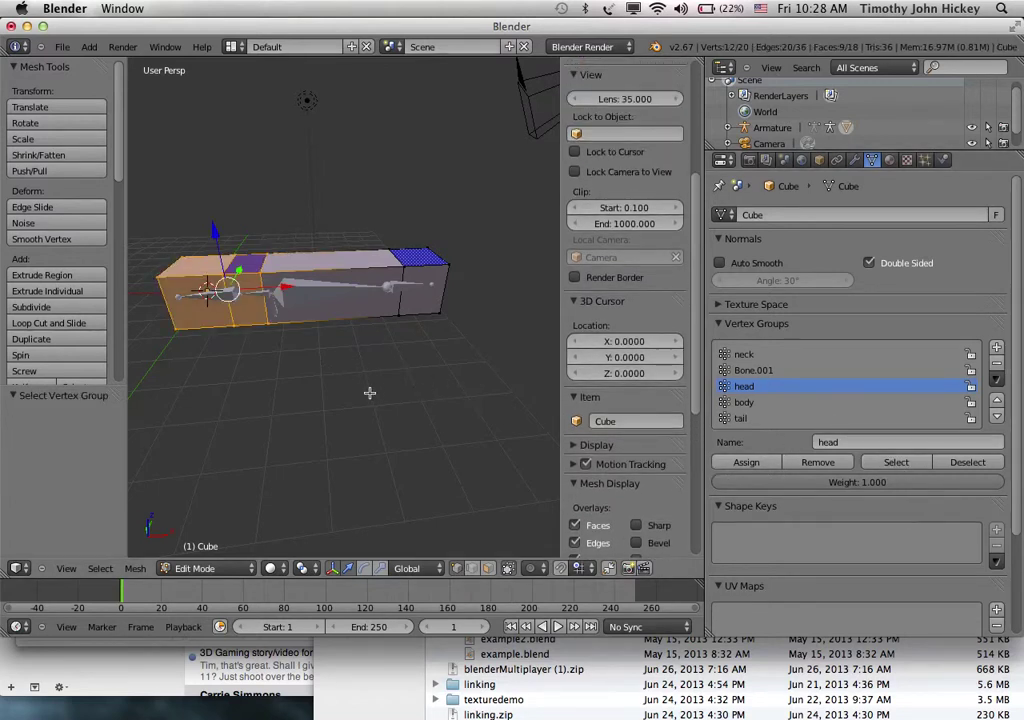
# - Remove the vertices where the blue neck segment meets the body from the head vertex group, and reselect the group to check it
pyautogui.moveTo(331, 370)
pyautogui.mouseDown(button='middle')
pyautogui.moveTo(300, 370)
pyautogui.moveTo(360, 365)
pyautogui.moveTo(340, 360)
pyautogui.moveTo(334, 386)
pyautogui.moveTo(331, 350)
pyautogui.mouseUp(button='middle')
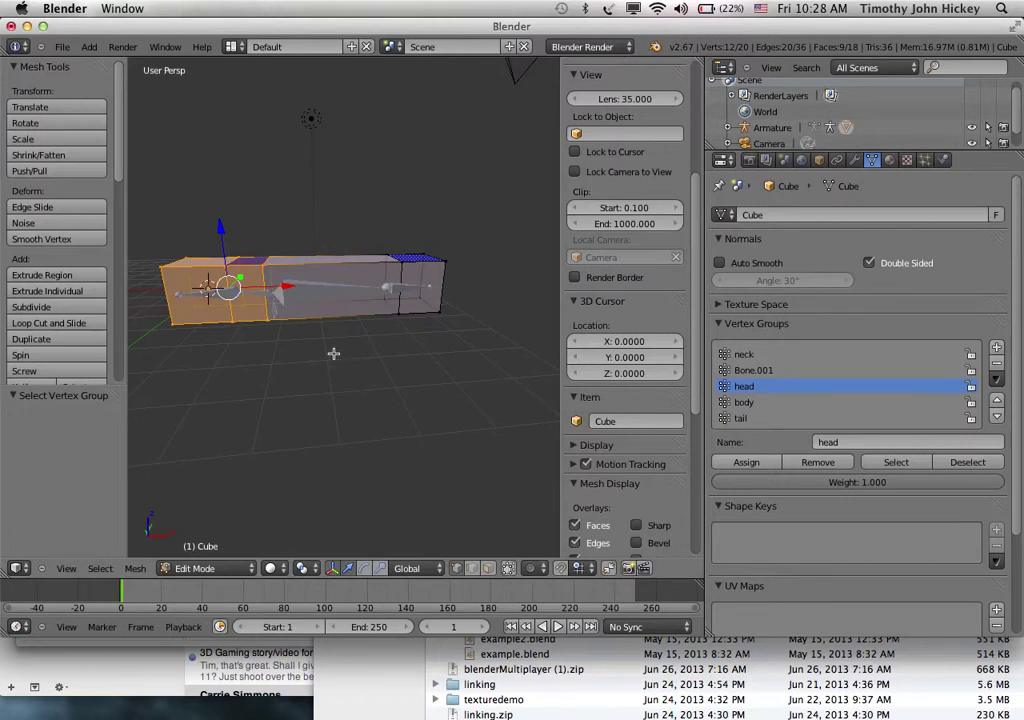
pyautogui.press('a')
pyautogui.press('b')
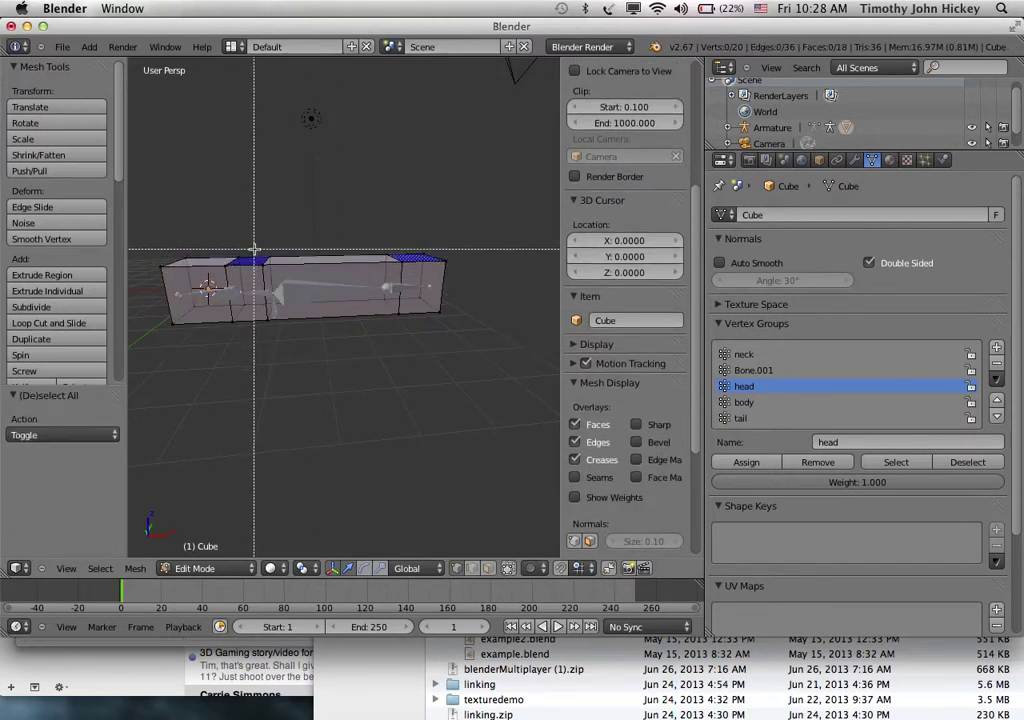
pyautogui.moveTo(254, 248); pyautogui.dragTo(283, 343)
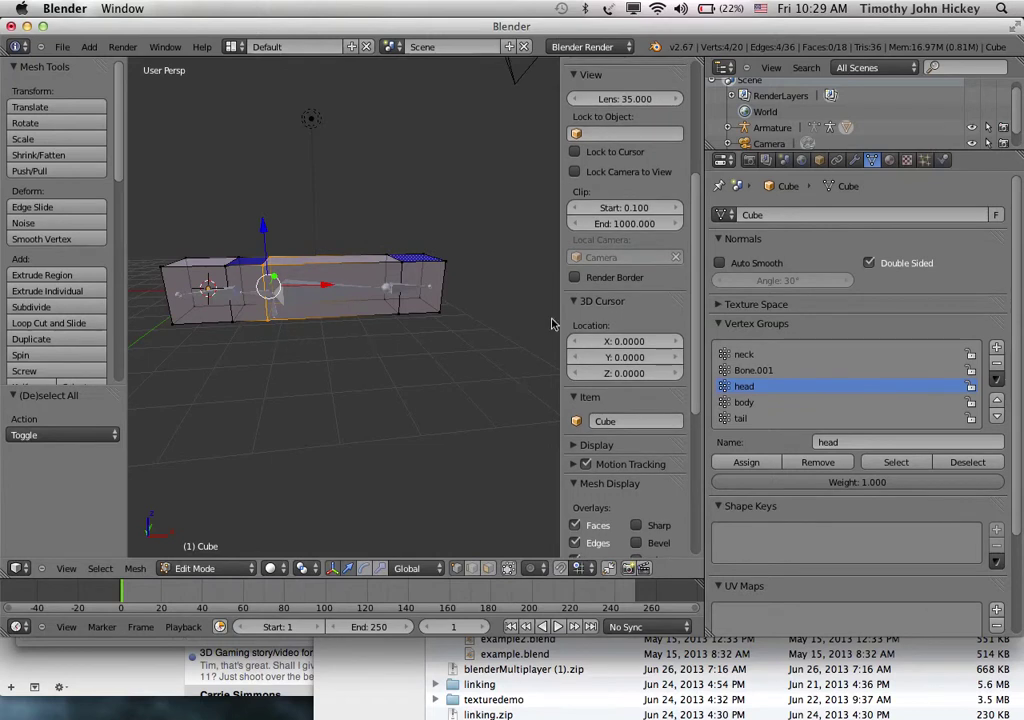
pyautogui.click(815, 463)
pyautogui.scroll(-1, 630, 375)
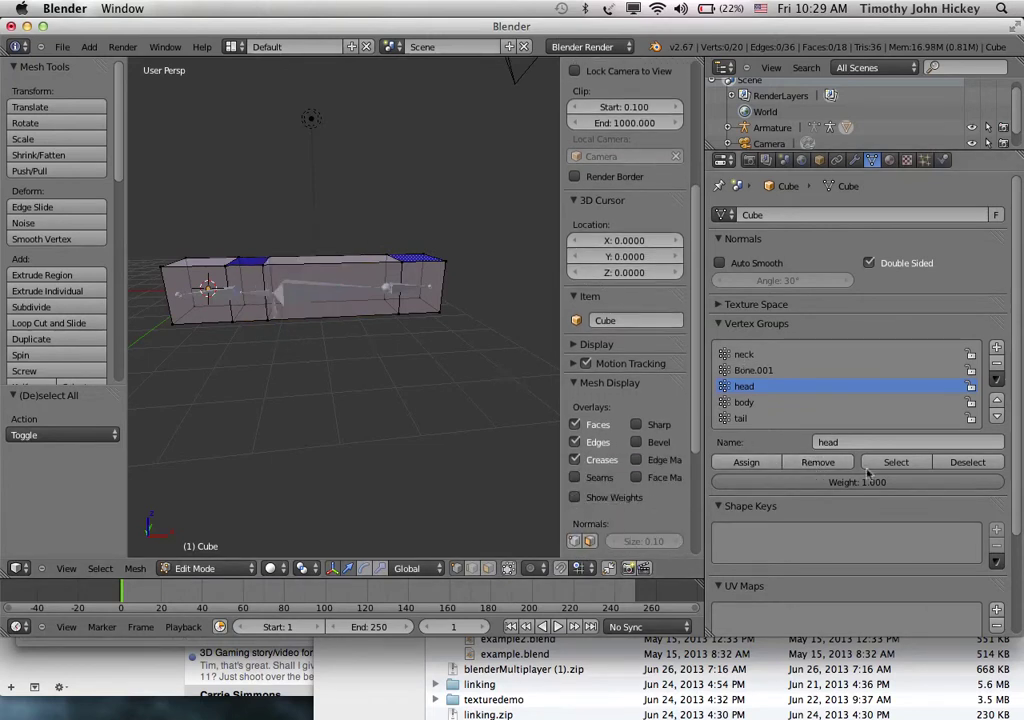
pyautogui.click(897, 463)
pyautogui.scroll(1, 630, 400)
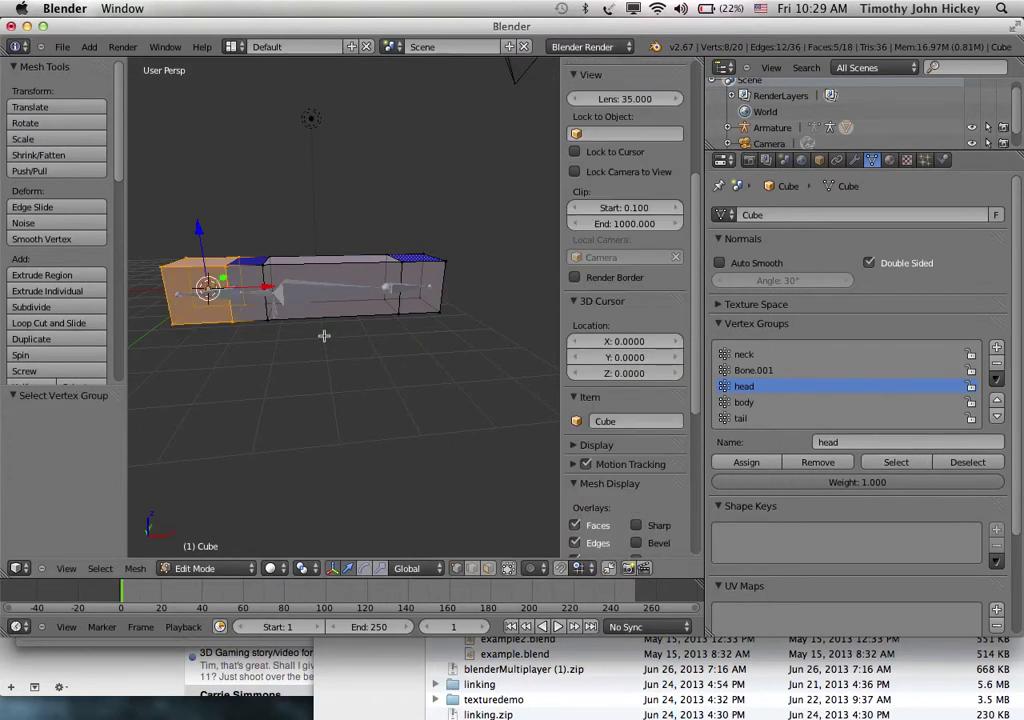
# - Clear the selection and select the neck vertex group's vertices to check which part of the mesh it covers
pyautogui.press('a')
pyautogui.scroll(-3, 625, 360)
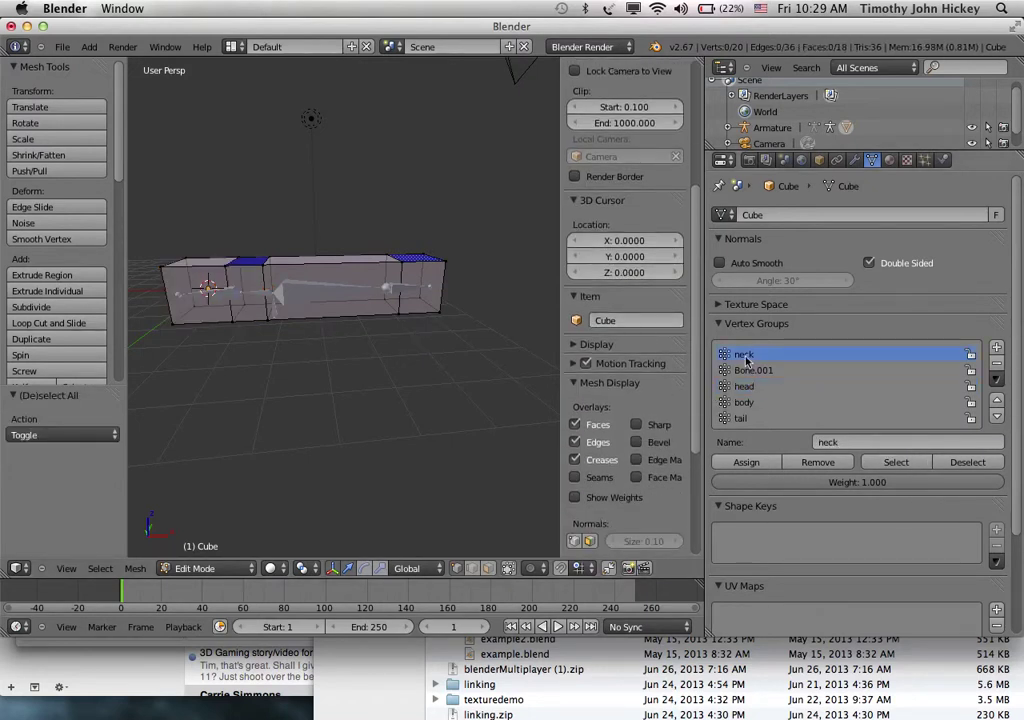
pyautogui.click(896, 462)
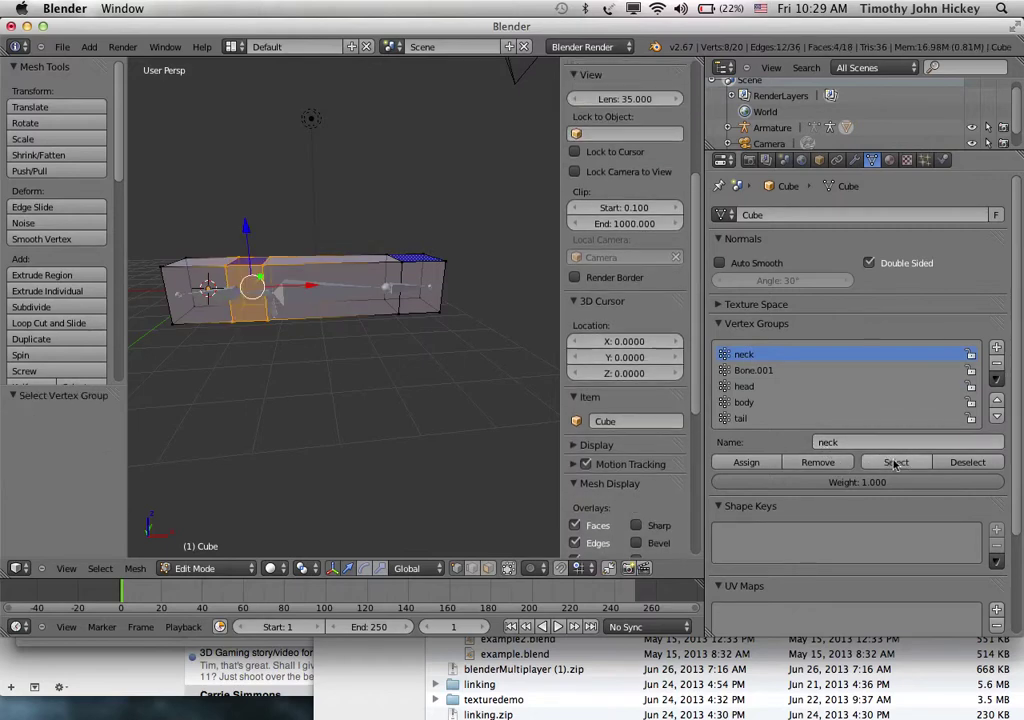
pyautogui.moveTo(377, 201)
pyautogui.mouseDown(button='middle')
pyautogui.moveTo(371, 313)
pyautogui.moveTo(329, 185)
pyautogui.moveTo(397, 197)
pyautogui.mouseUp(button='middle')
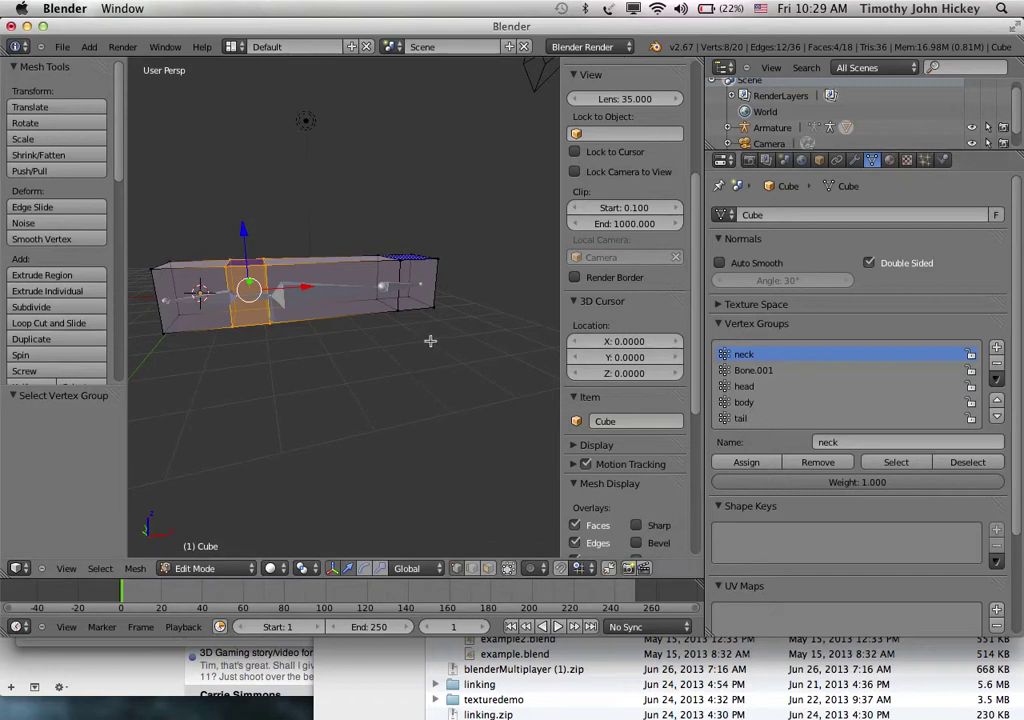
# - Assign the vertices of the long middle segment to the body vertex group, and reselect the group to check it
pyautogui.press('a')
pyautogui.scroll(-3, 625, 300)
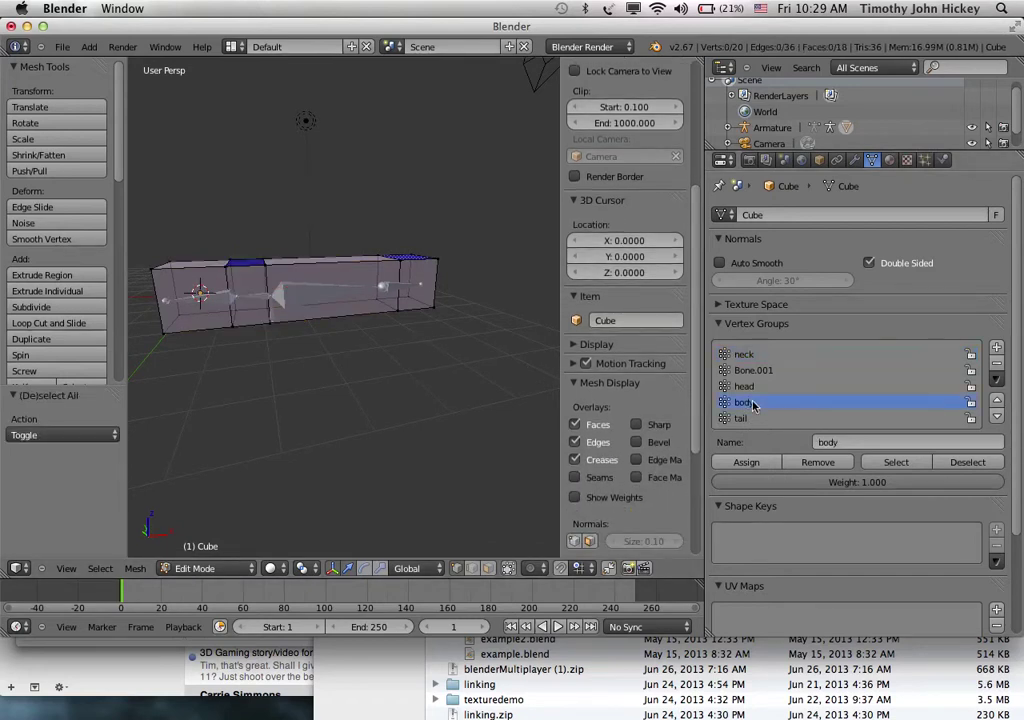
pyautogui.click(905, 465)
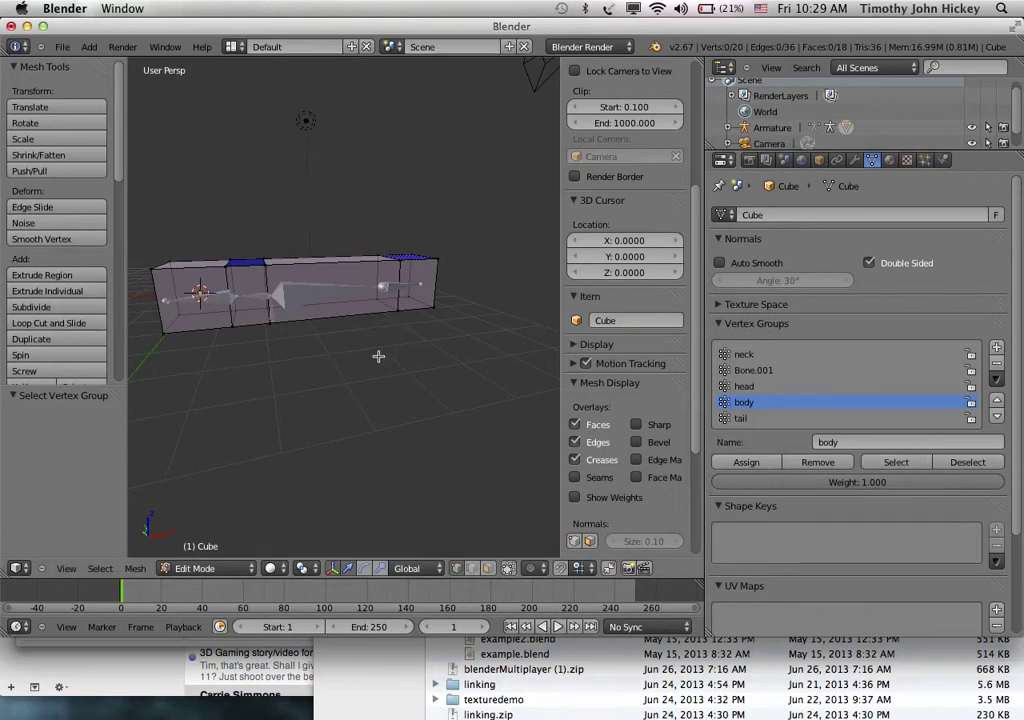
pyautogui.moveTo(378, 356); pyautogui.dragTo(352, 349, button='middle')
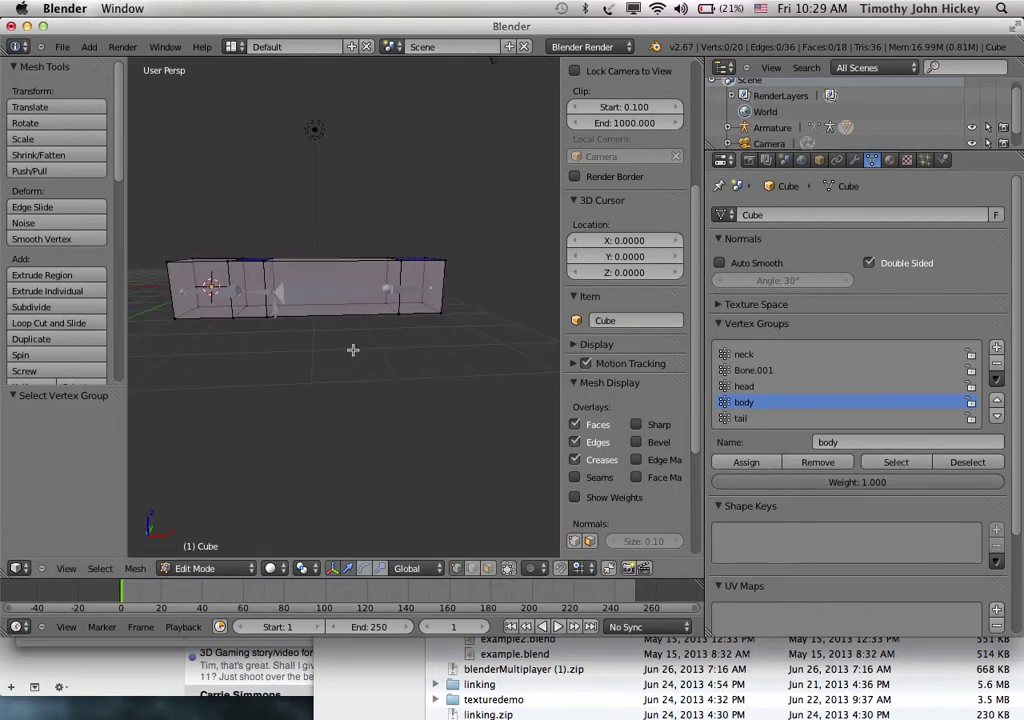
pyautogui.press('b')
pyautogui.moveTo(253, 232); pyautogui.dragTo(407, 352)
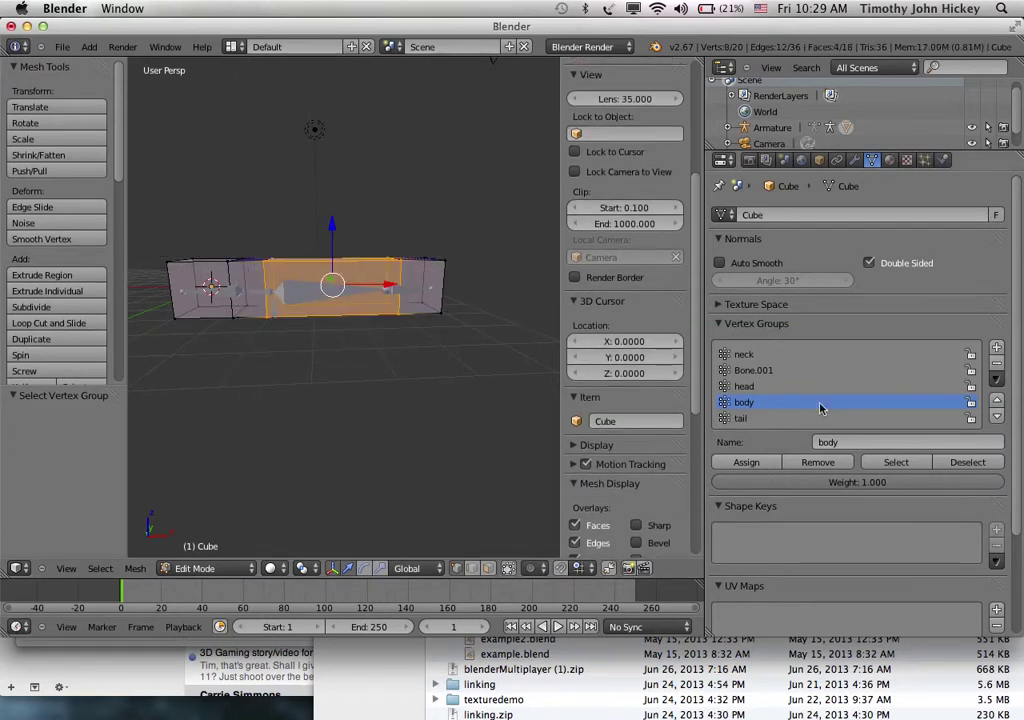
pyautogui.click(746, 462)
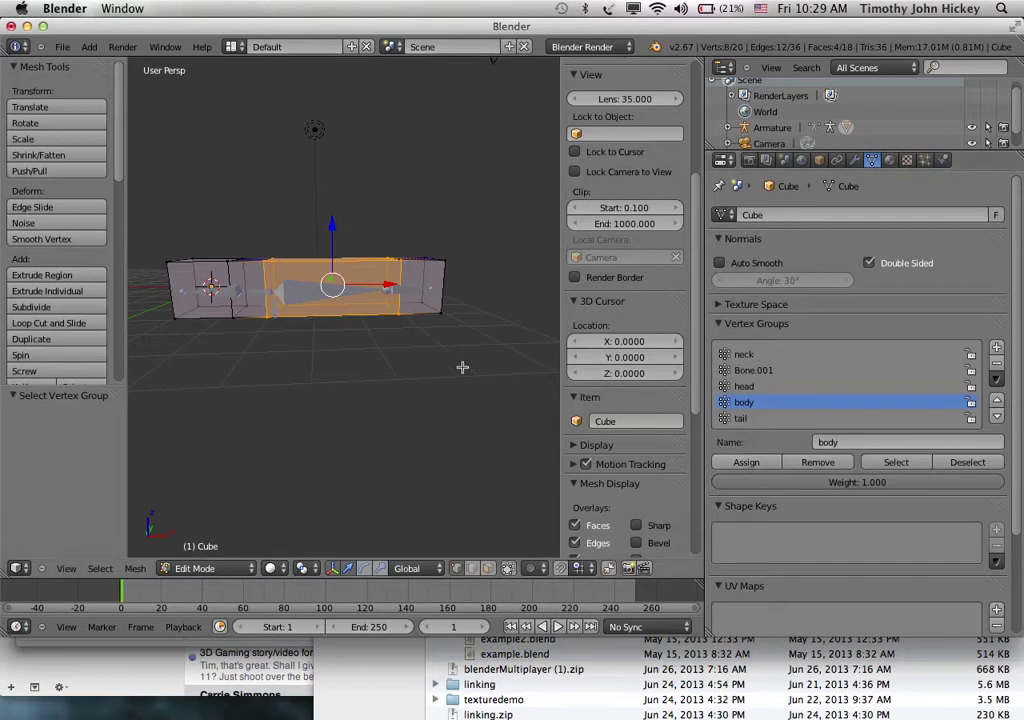
pyautogui.press('a')
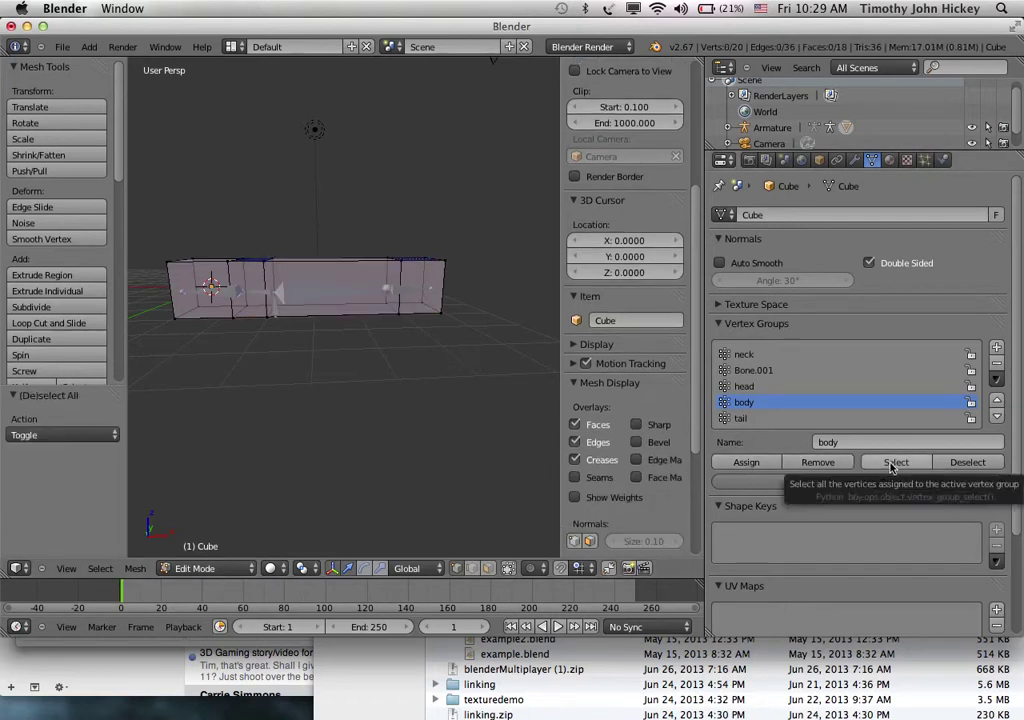
pyautogui.click(894, 463)
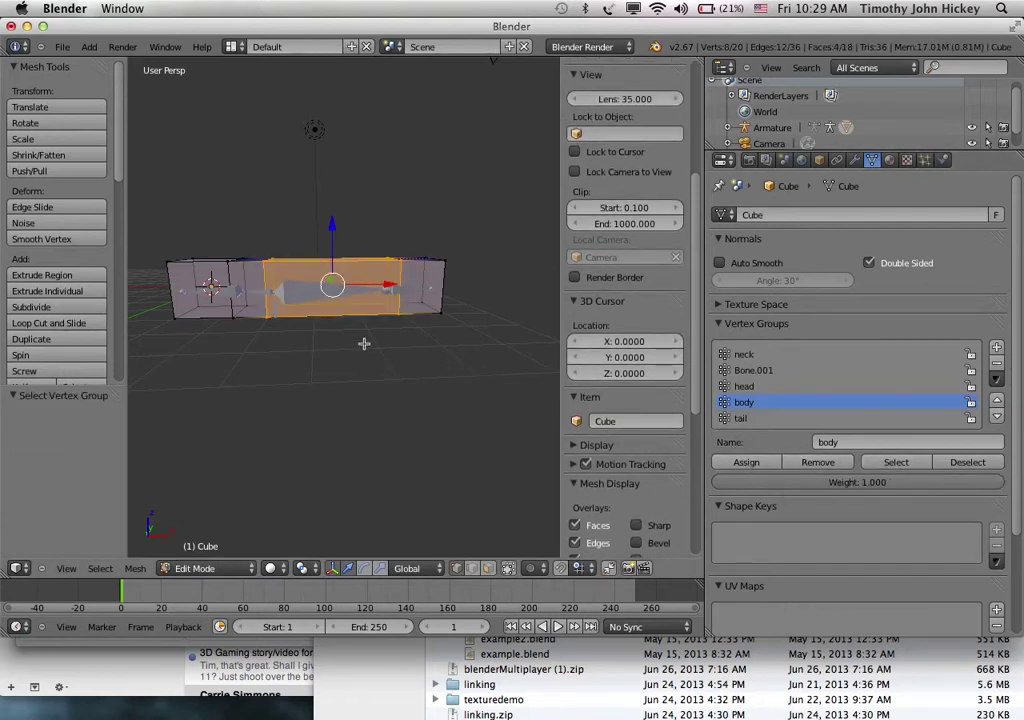
# - Clear the selection and select the tail vertex group's vertices to check which part of the mesh it covers
pyautogui.press('a')
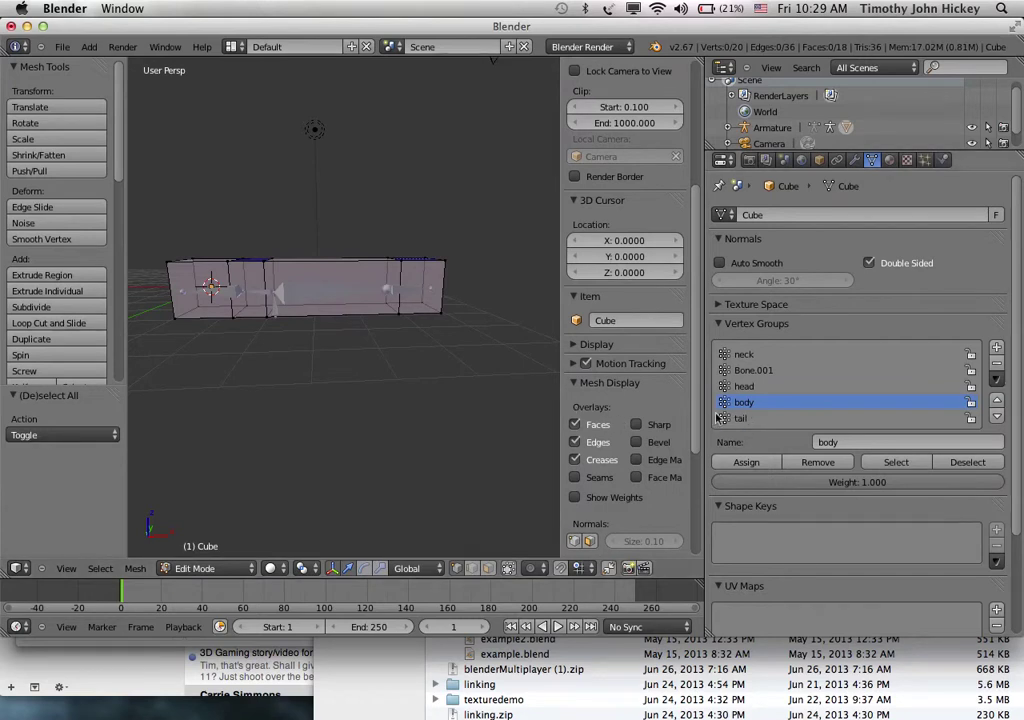
pyautogui.click(900, 464)
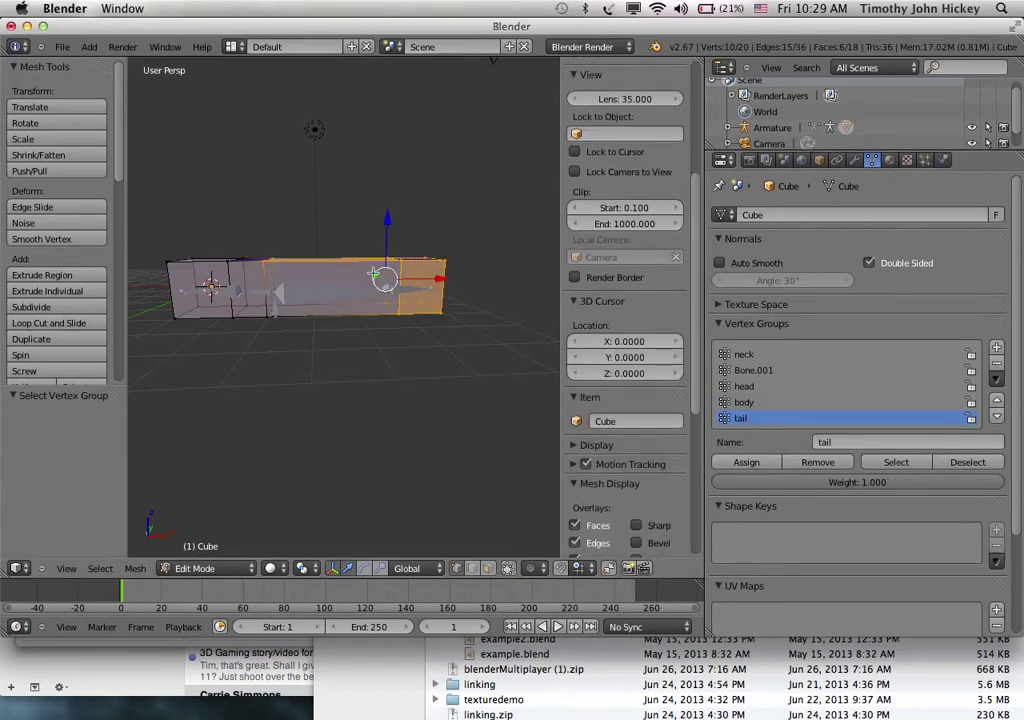
pyautogui.moveTo(373, 274); pyautogui.dragTo(228, 270, button='middle')
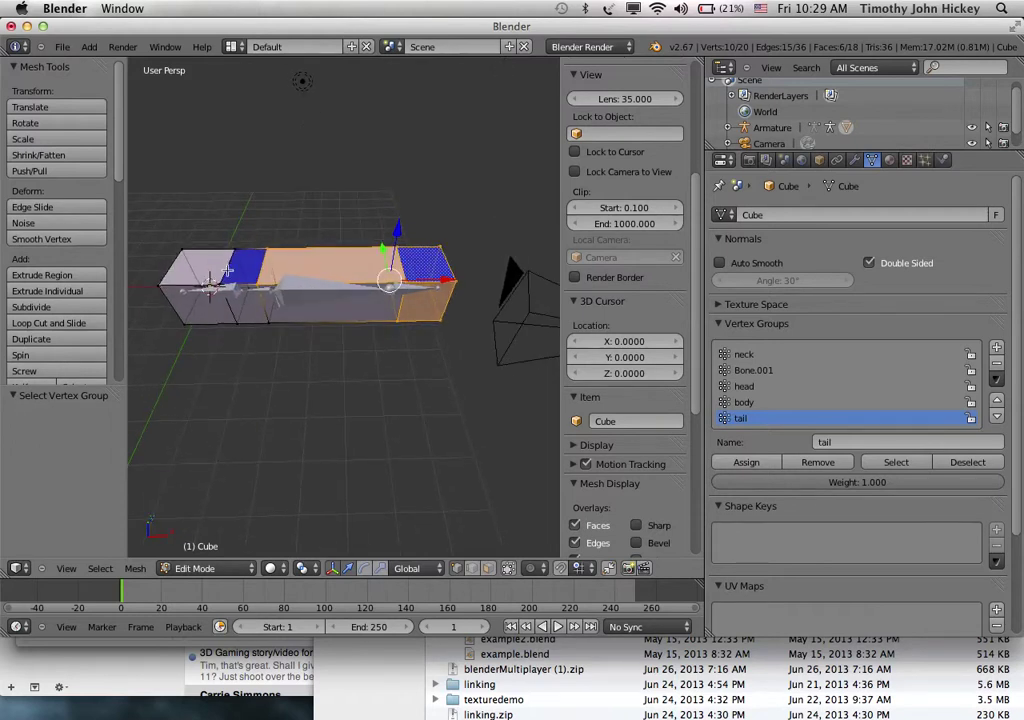
# - Remove the vertices at the neck end of the body from the tail vertex group, and reselect the group to check it
pyautogui.press('a')
pyautogui.scroll(-3, 620, 300)
pyautogui.press('b')
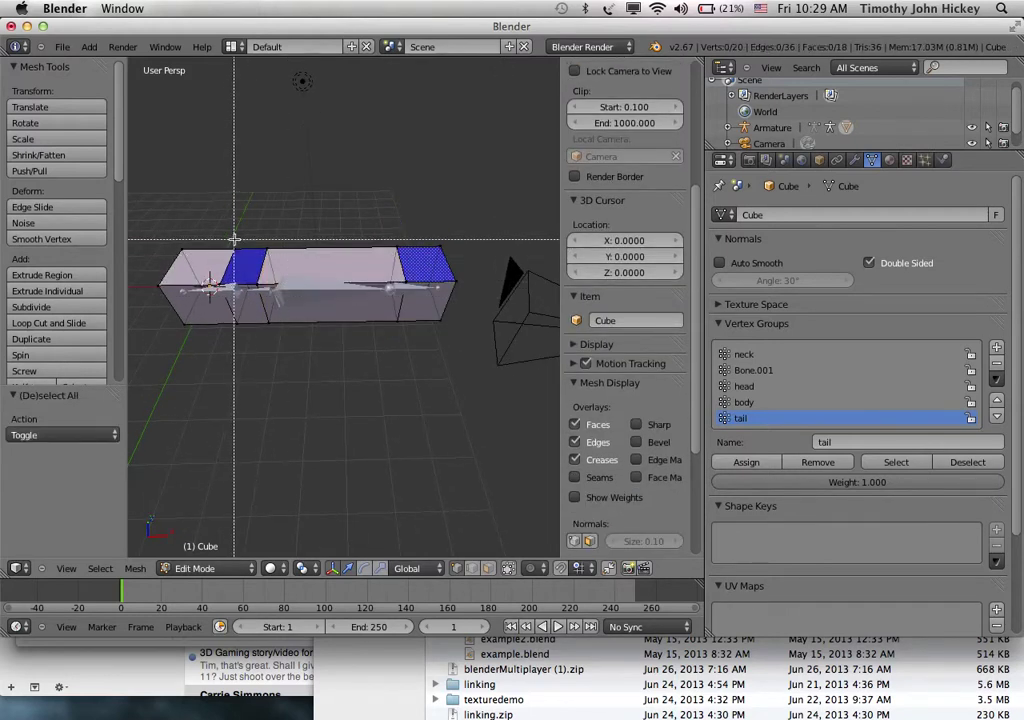
pyautogui.moveTo(247, 232); pyautogui.dragTo(292, 314)
pyautogui.scroll(3, 620, 300)
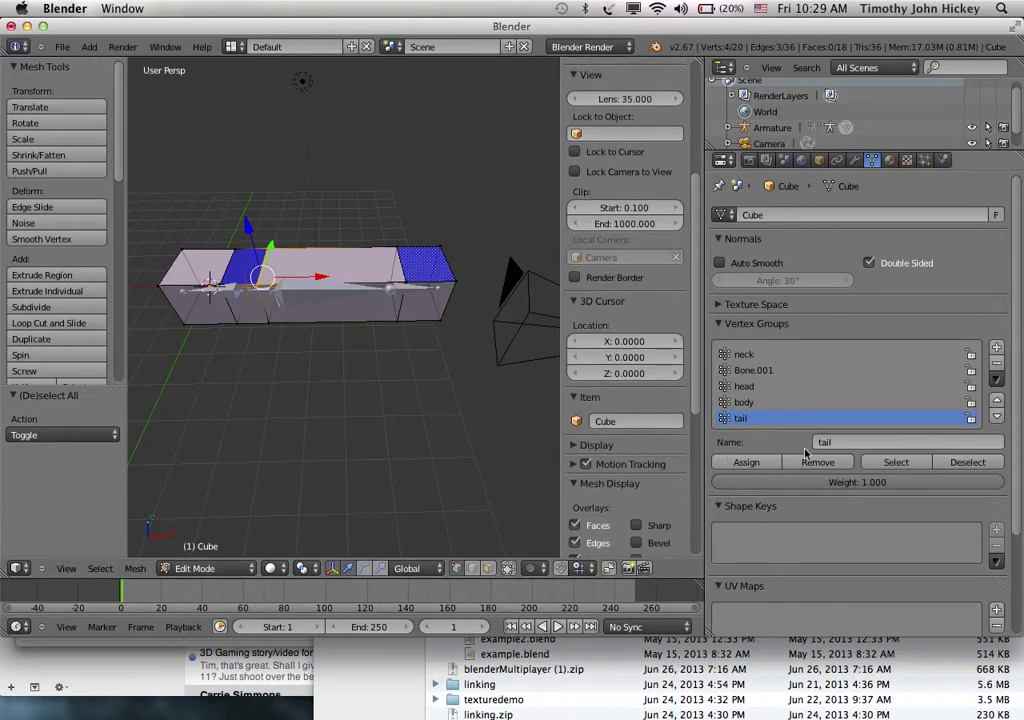
pyautogui.click(827, 463)
pyautogui.press('a')
pyautogui.scroll(-3, 620, 300)
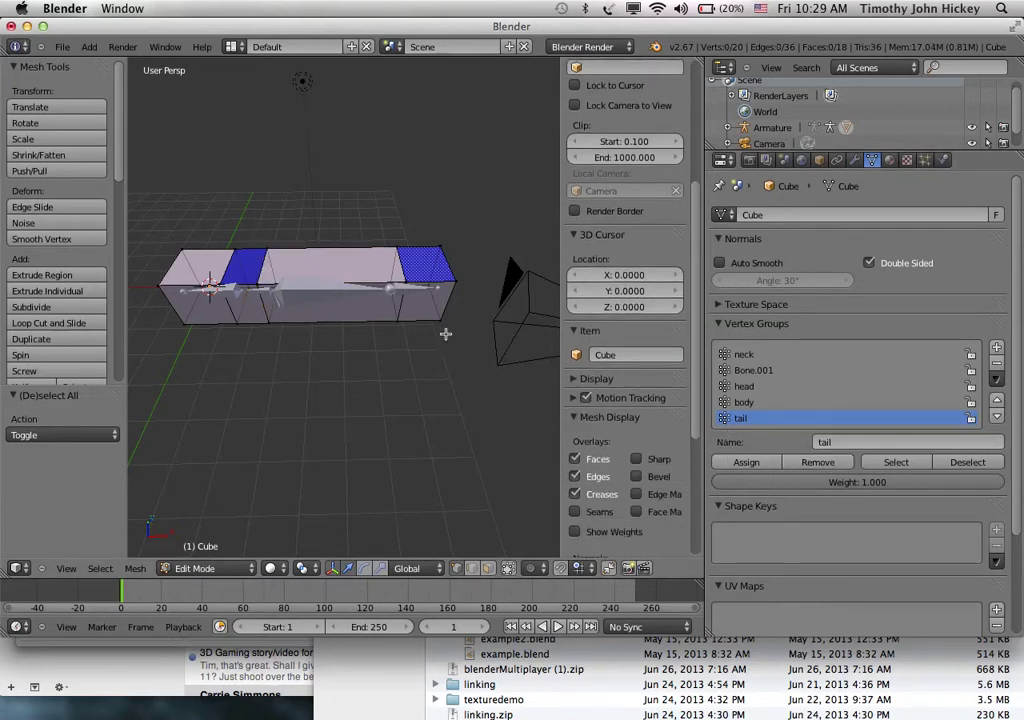
pyautogui.click(895, 463)
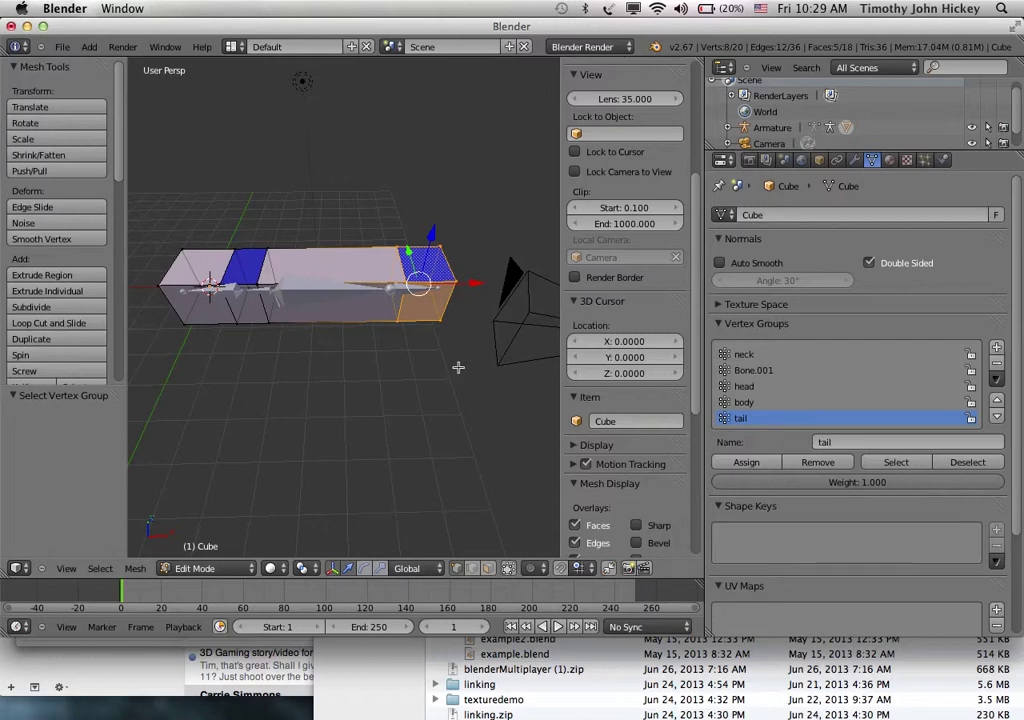
# - Switch from editing the mesh to the armature in Pose Mode and try rotating the short bone behind the head, cancelling the rotation
pyautogui.press('Tab')
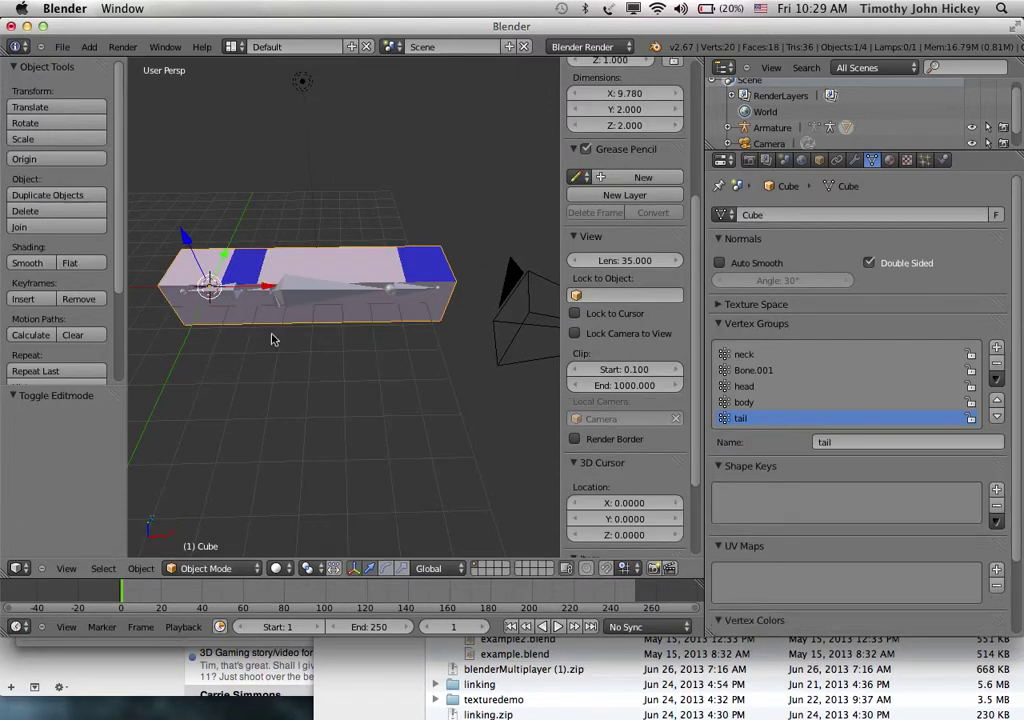
pyautogui.rightClick(295, 301)
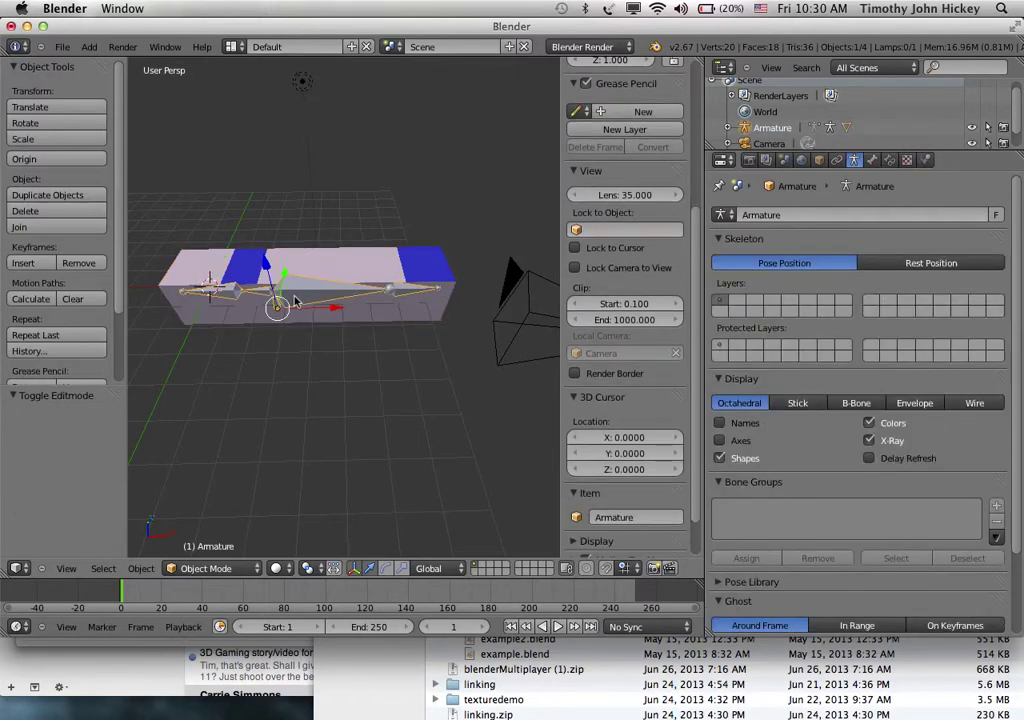
pyautogui.click(210, 568)
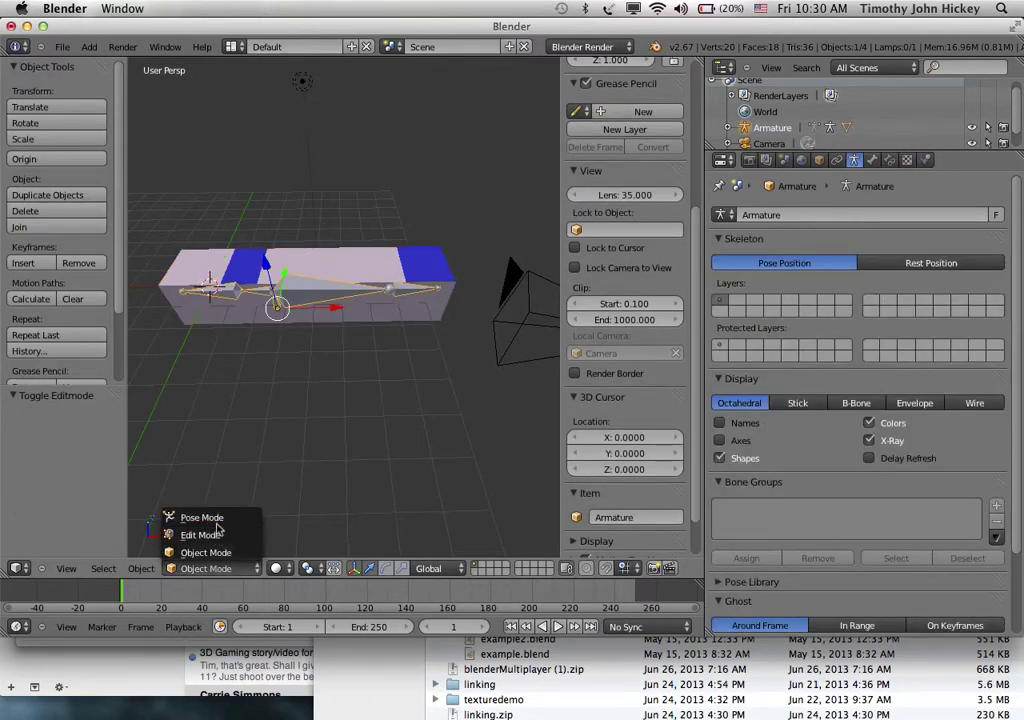
pyautogui.click(216, 521)
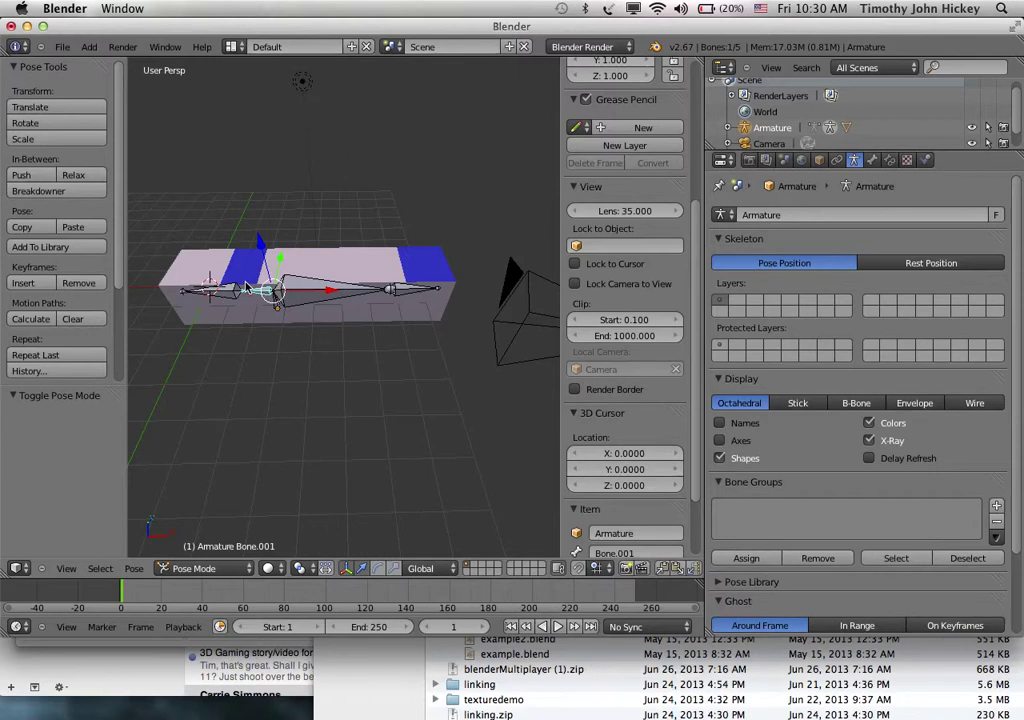
pyautogui.press('r')
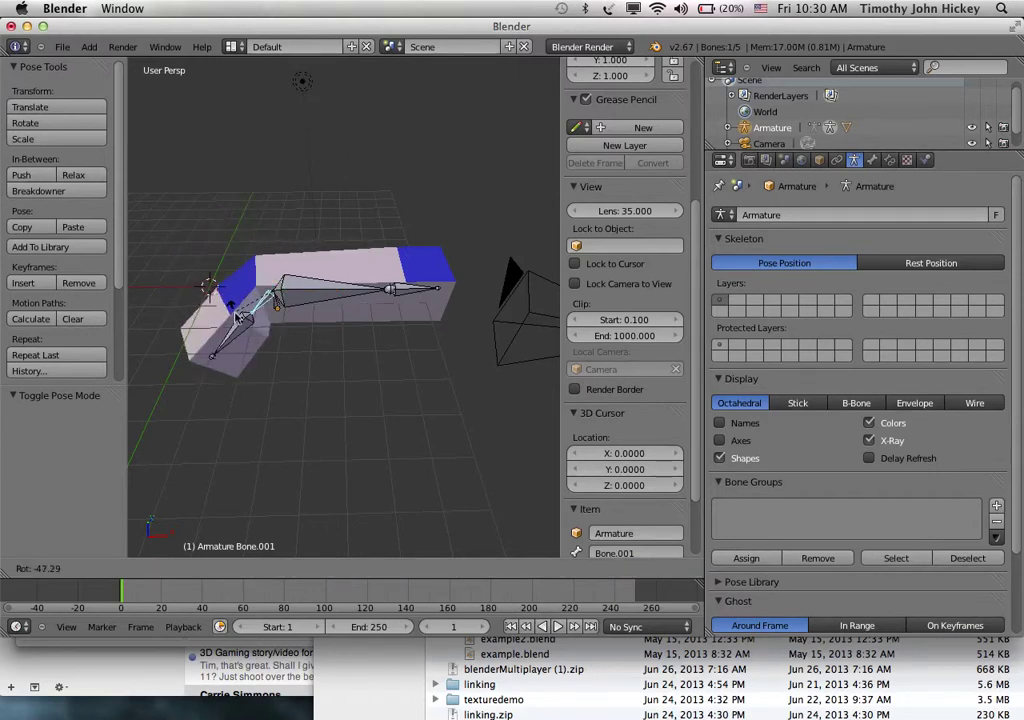
pyautogui.press('Escape')
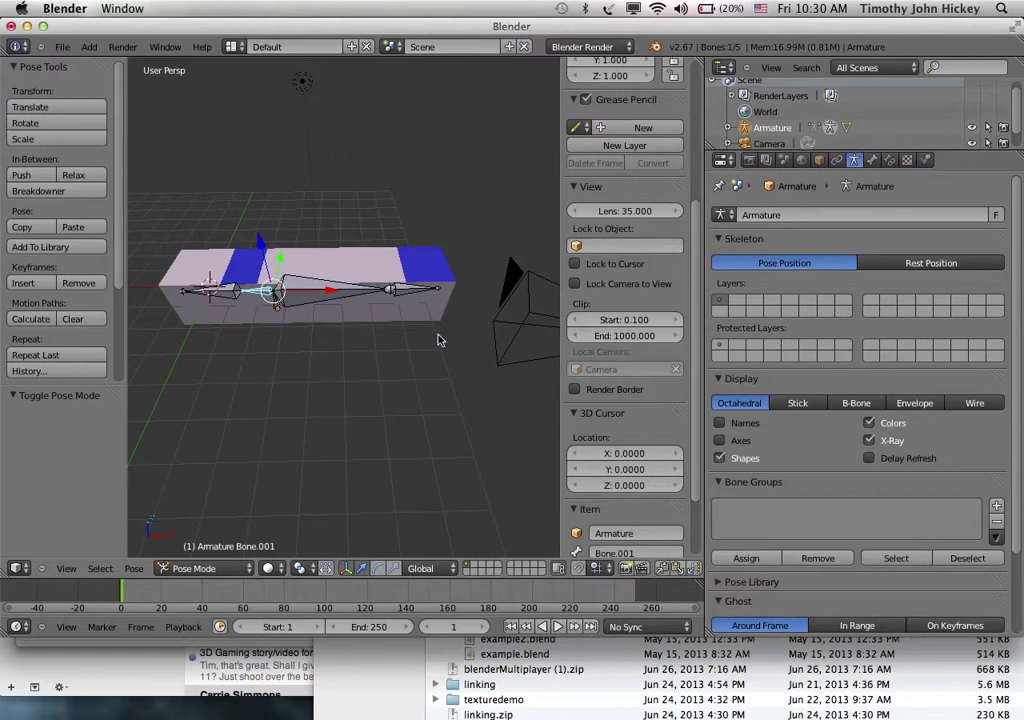
# - Widen the Properties editor area, change it to a DopeSheet editor and give it more width beside the 3D view
pyautogui.click(710, 239)
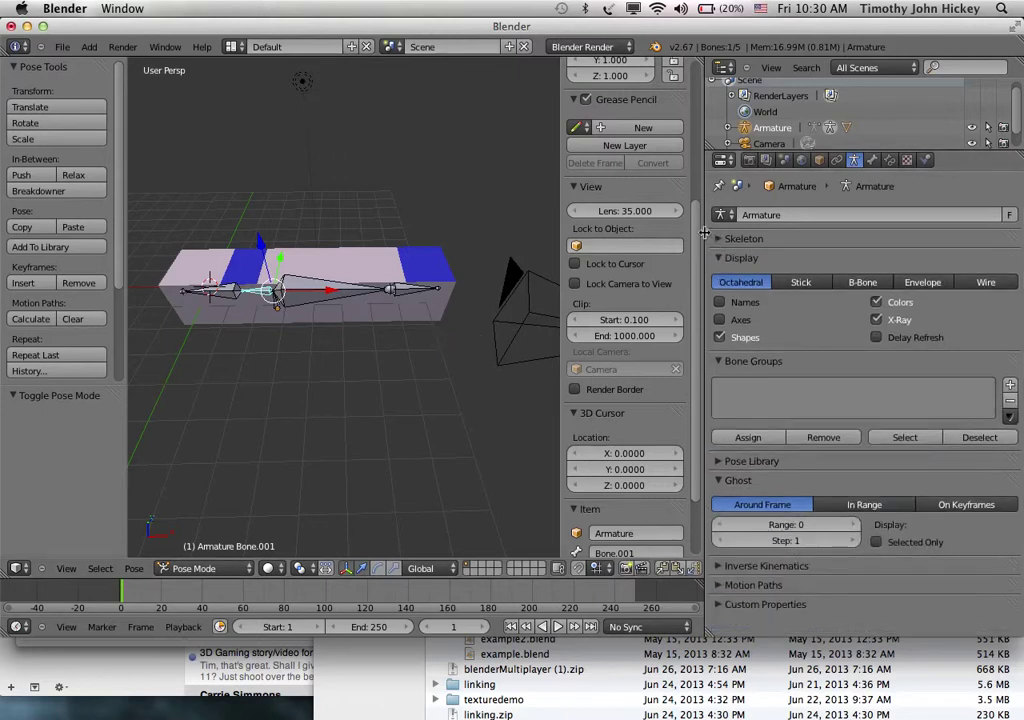
pyautogui.moveTo(704, 232); pyautogui.dragTo(572, 232)
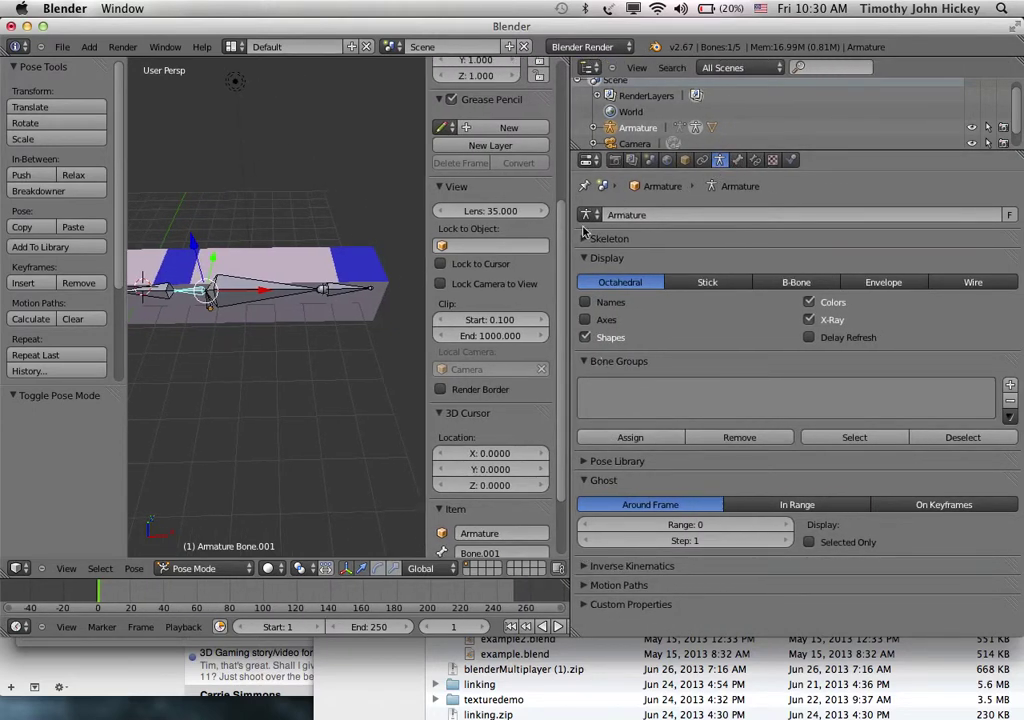
pyautogui.click(590, 160)
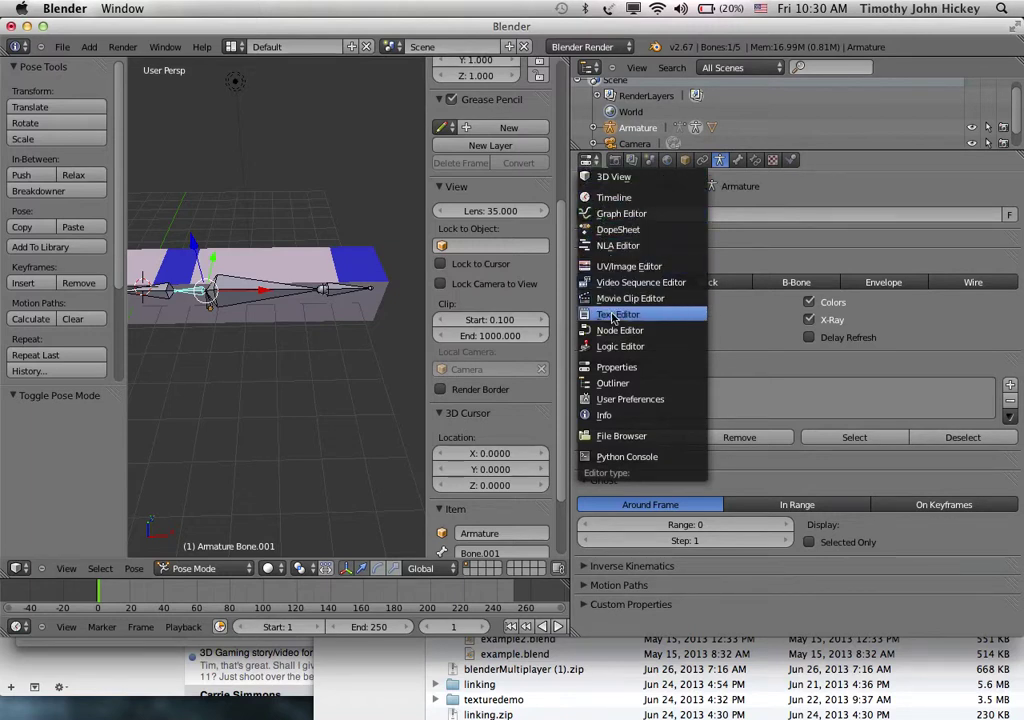
pyautogui.click(613, 231)
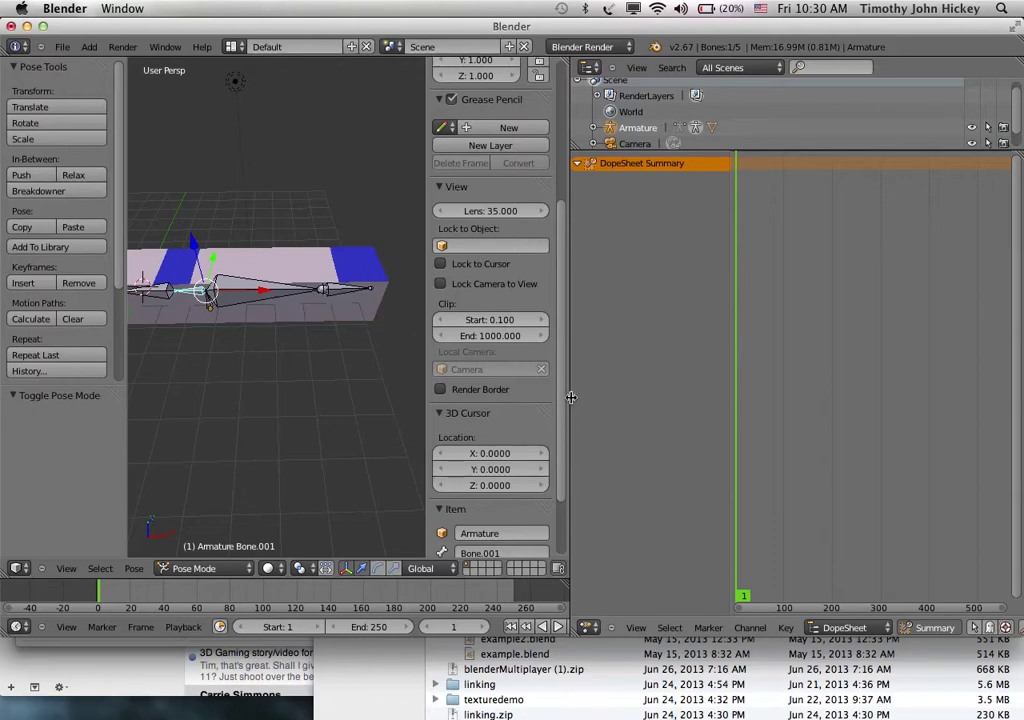
pyautogui.moveTo(570, 397); pyautogui.dragTo(458, 397)
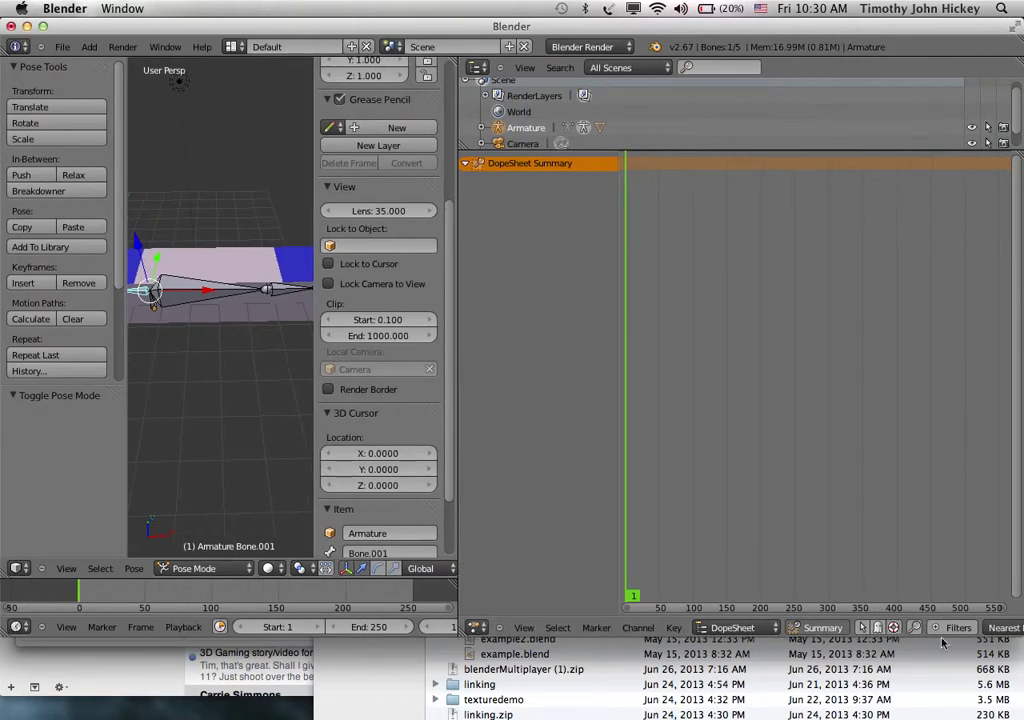
# - Maximize the DopeSheet, switch it to the Action Editor, create a new action named wag, and restore the multi-area layout
pyautogui.hotkey('shift', 'space')
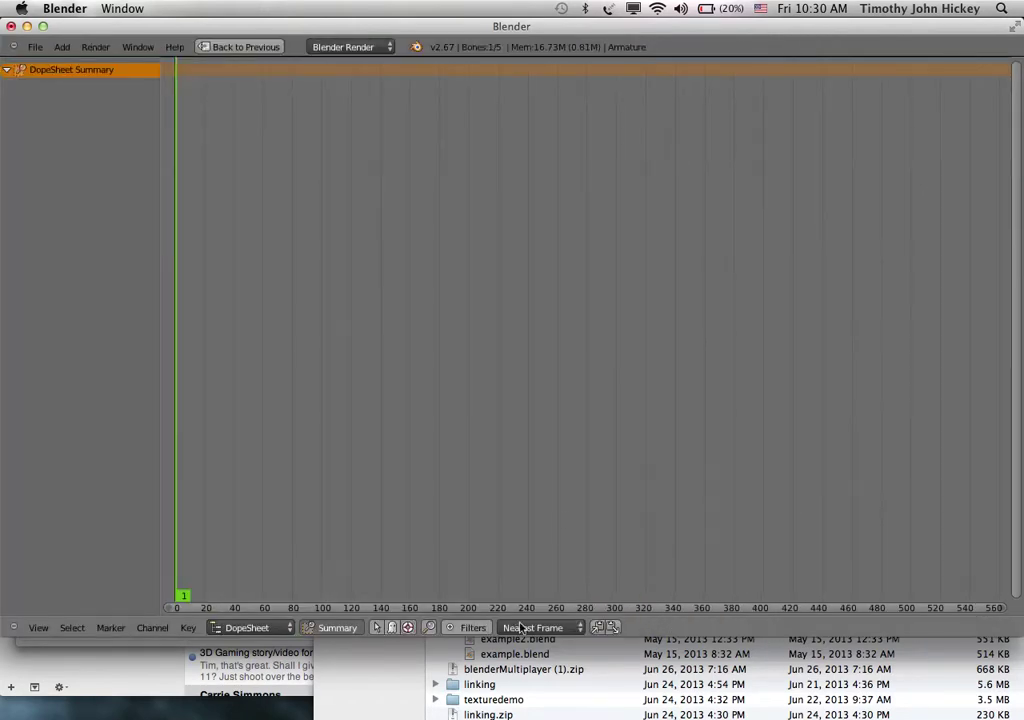
pyautogui.click(250, 627)
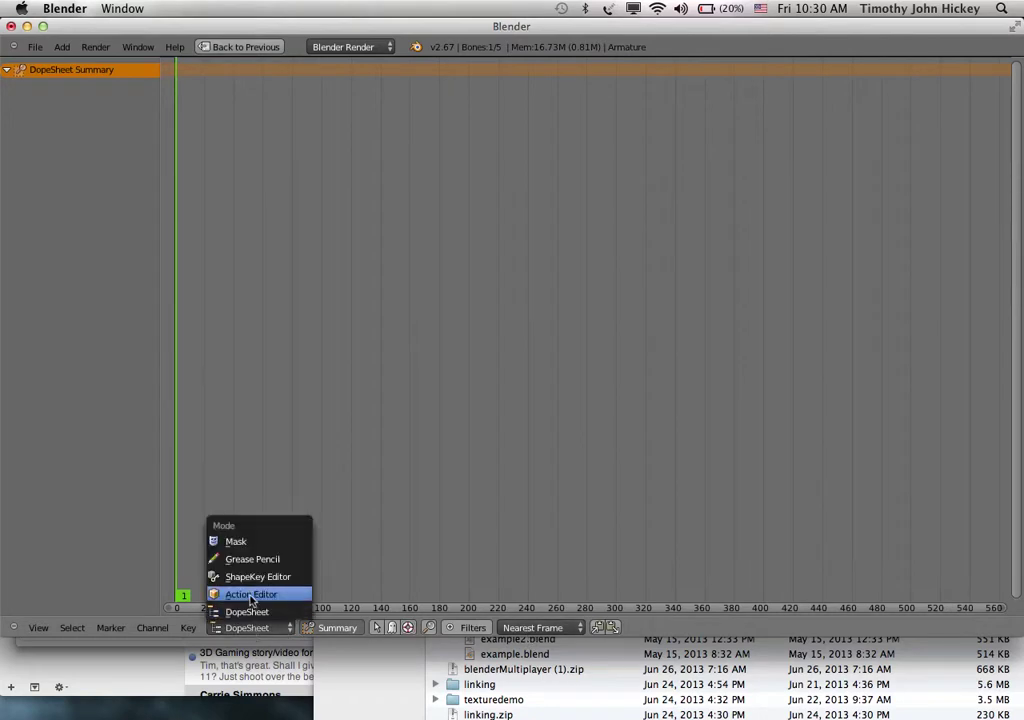
pyautogui.click(251, 595)
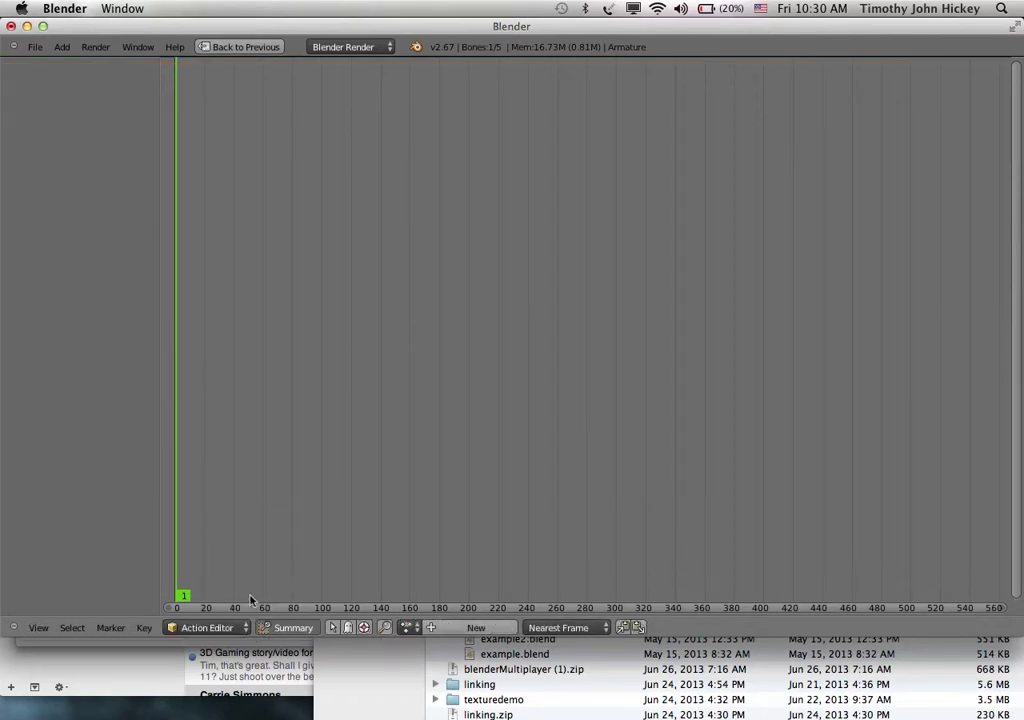
pyautogui.click(472, 627)
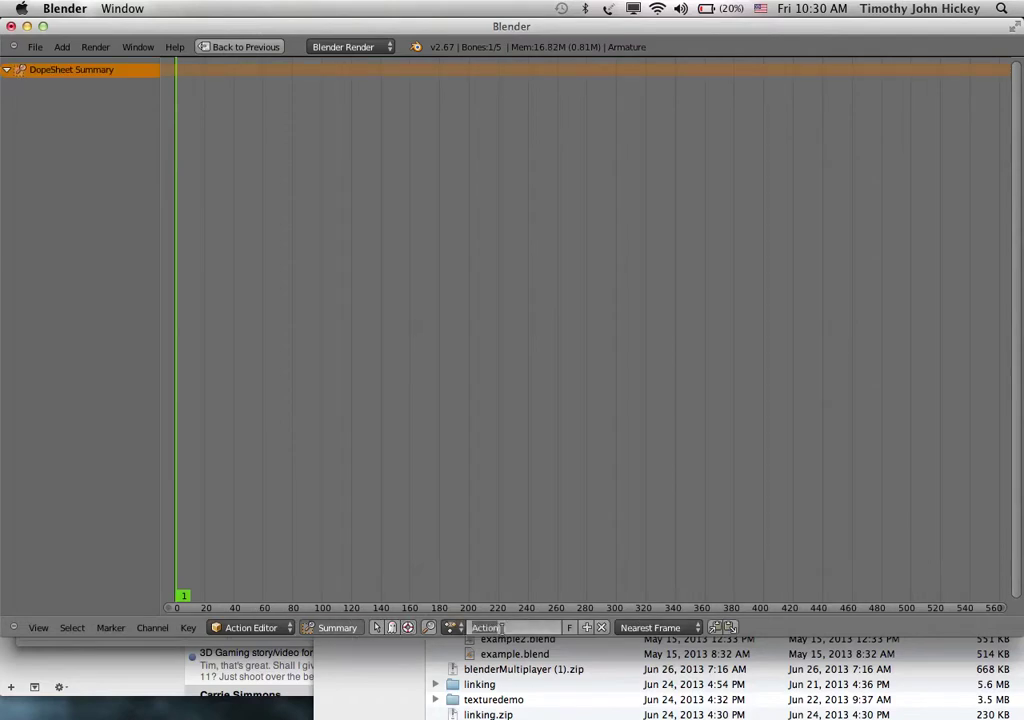
pyautogui.write('wag')
pyautogui.hotkey('ctrl', 'Up')
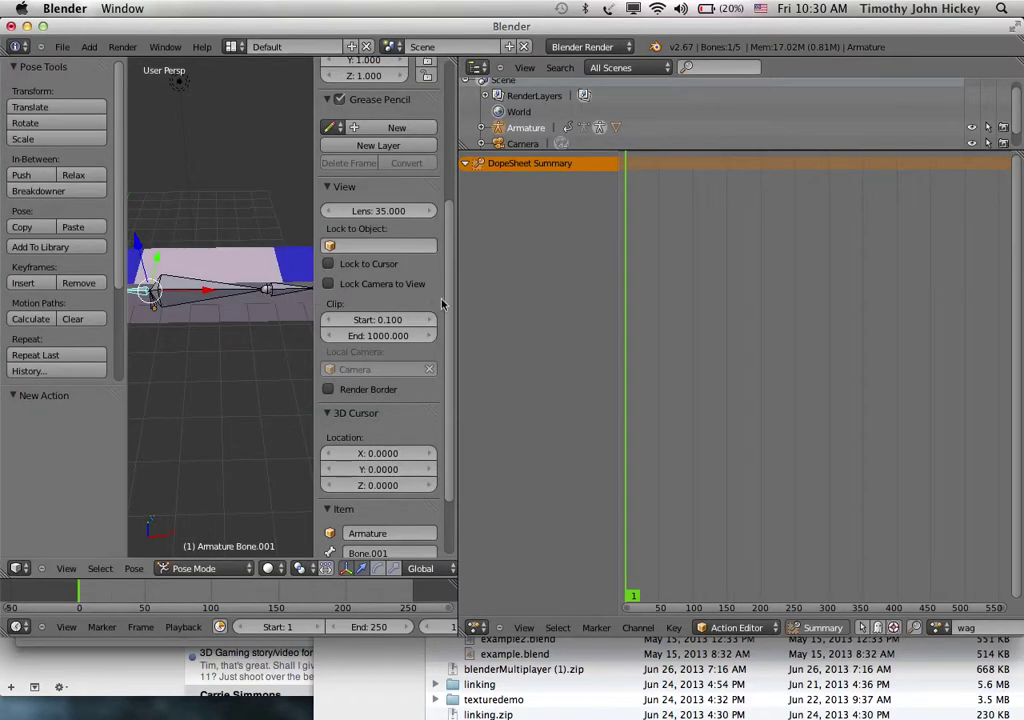
# - Widen the 3D view, select the tail bone and insert a Rotation keyframe for it at frame 1
pyautogui.moveTo(460, 304); pyautogui.dragTo(659, 304)
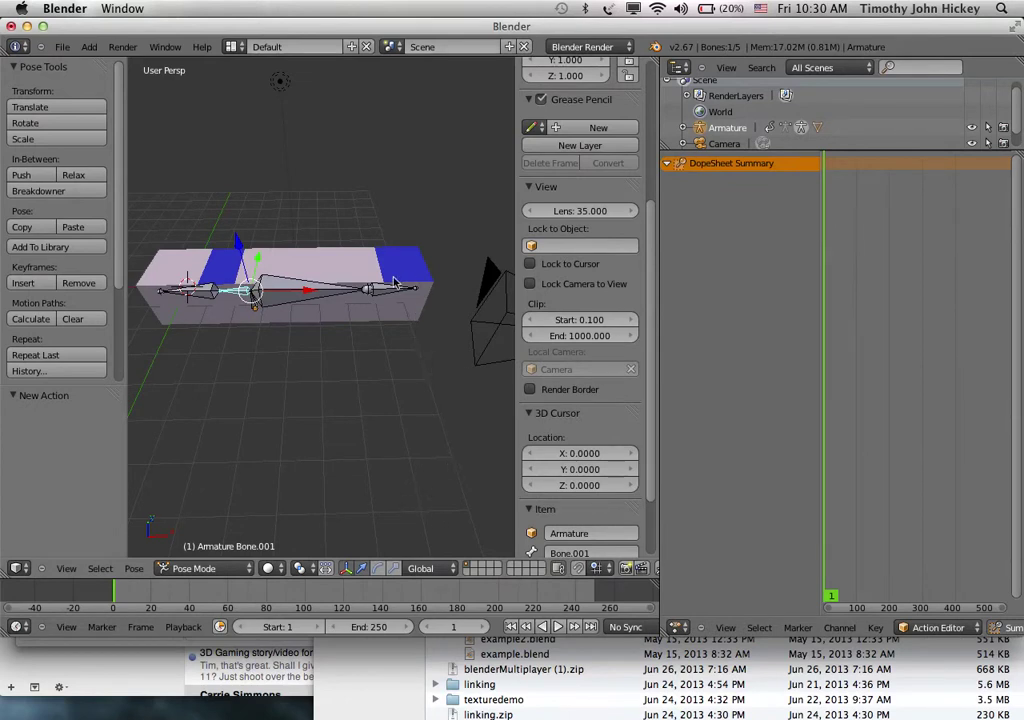
pyautogui.rightClick(325, 288)
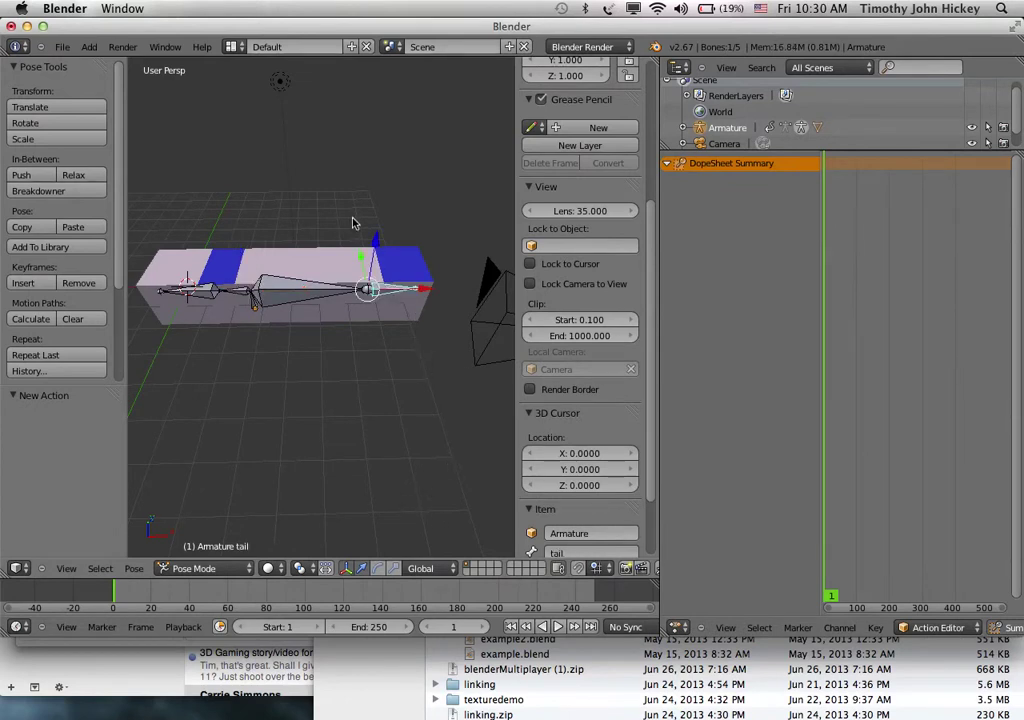
pyautogui.press('i')
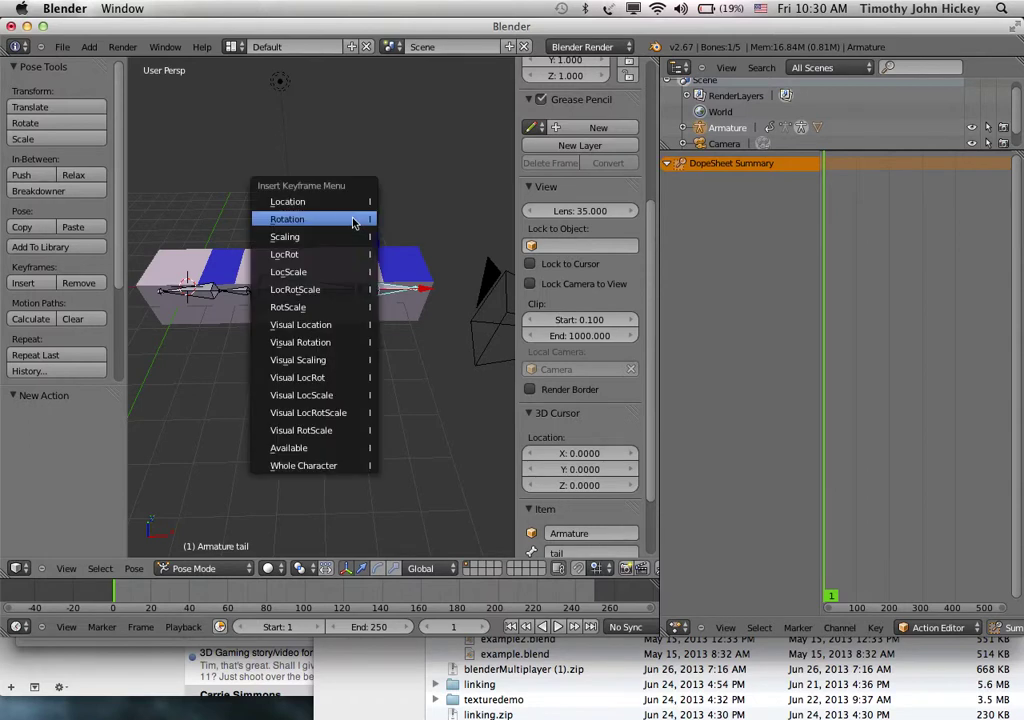
pyautogui.click(353, 222)
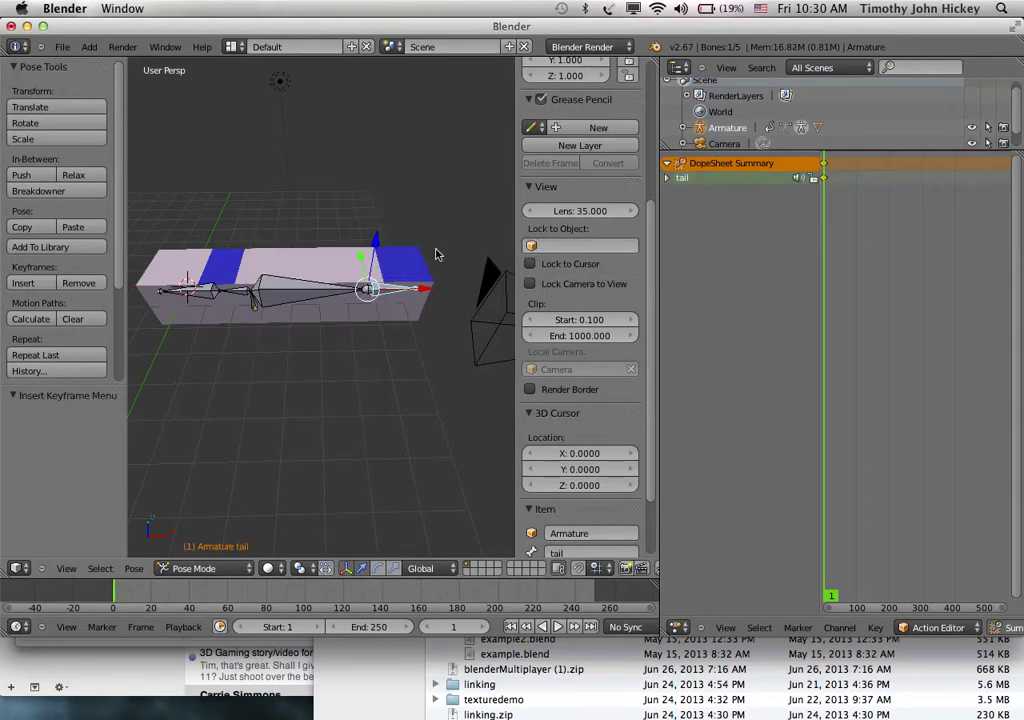
# - At frame 21, rotate the tail bone about 51° around the global Z axis and insert a Rotation keyframe
pyautogui.press('Right')
pyautogui.press('Right')
pyautogui.press('Right')
pyautogui.press('Right')
pyautogui.press('Right')
pyautogui.press('Right')
pyautogui.press('Right')
pyautogui.press('Right')
pyautogui.press('Right')
pyautogui.press('Right')
pyautogui.press('Right')
pyautogui.press('Right')
pyautogui.press('Right')
pyautogui.press('Right')
pyautogui.press('Right')
pyautogui.press('Right')
pyautogui.press('Right')
pyautogui.press('Right')
pyautogui.press('Right')
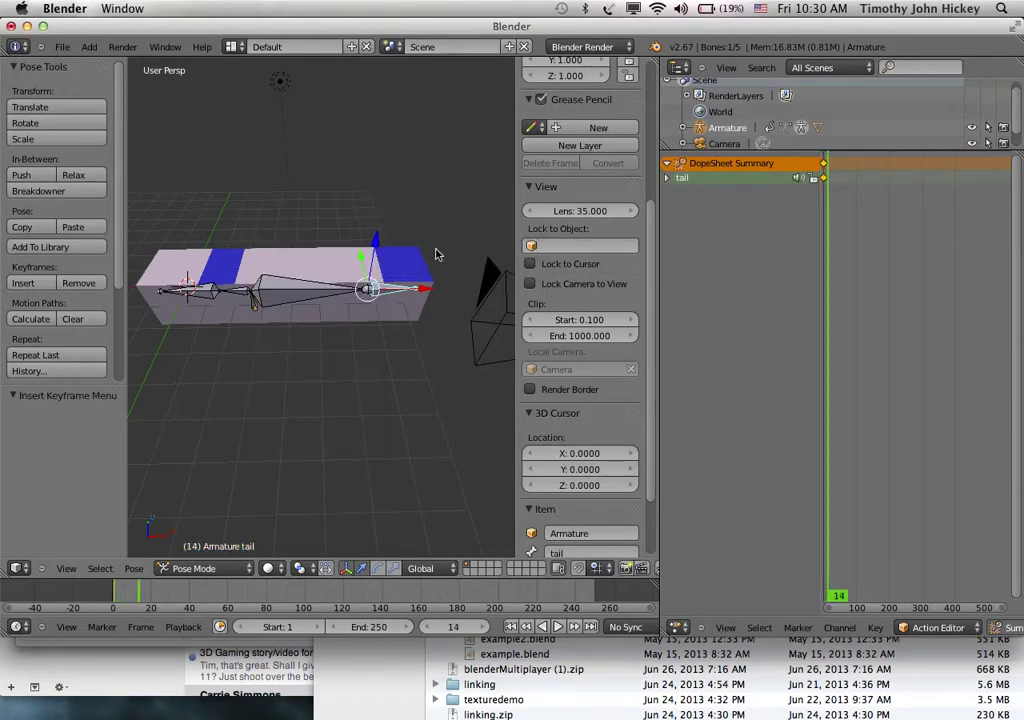
pyautogui.press('Right')
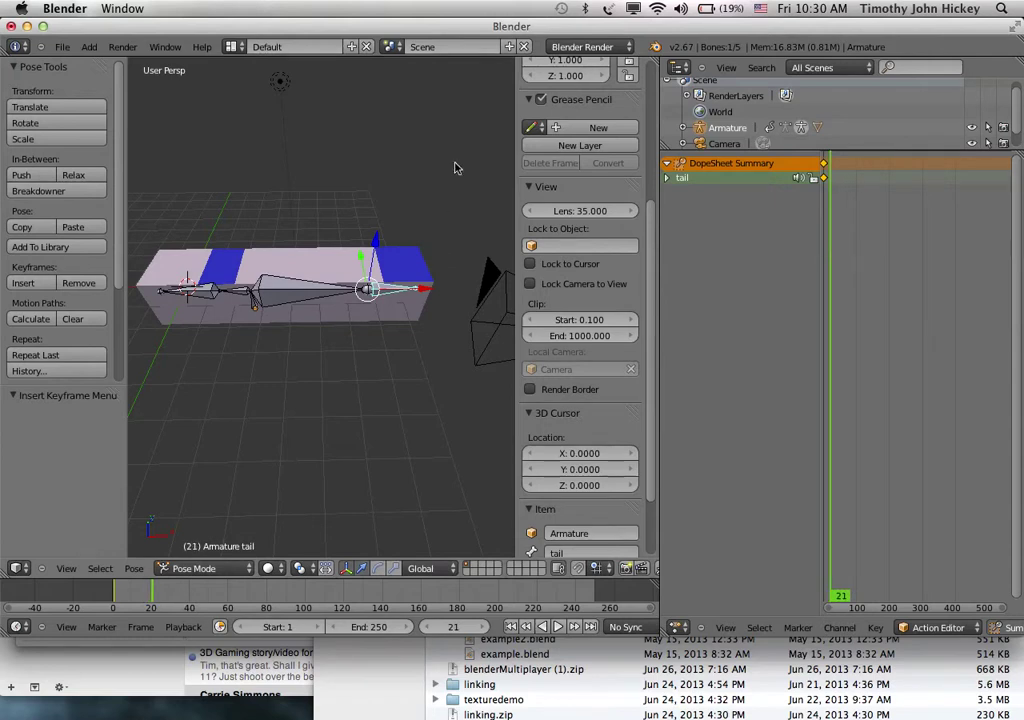
pyautogui.press('r')
pyautogui.press('z')
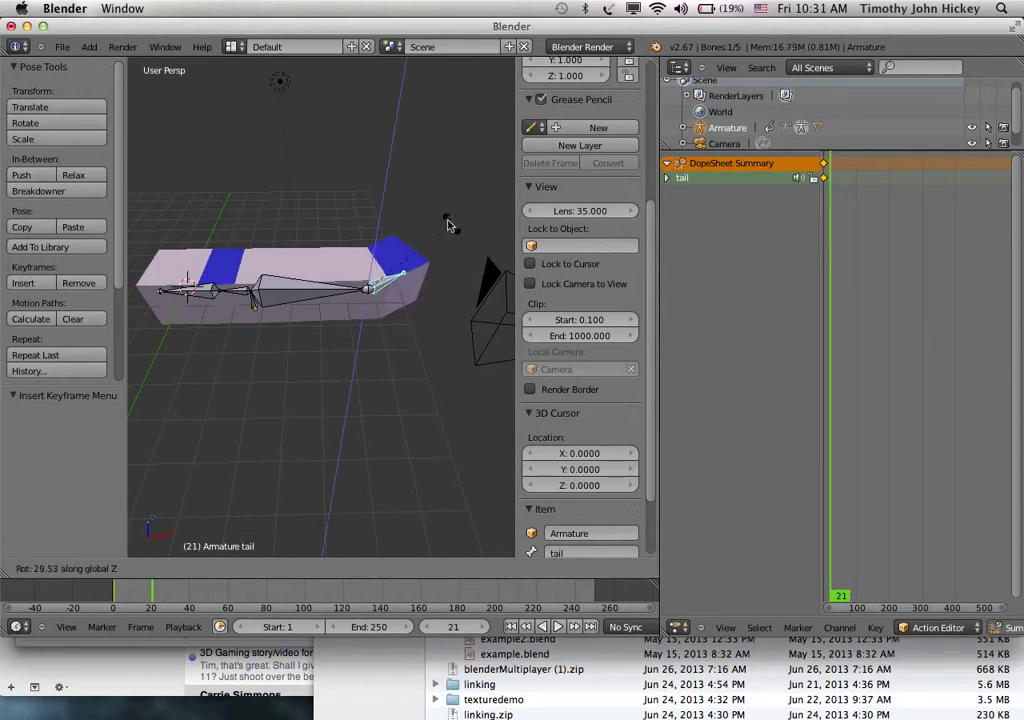
pyautogui.click(418, 205)
pyautogui.press('i')
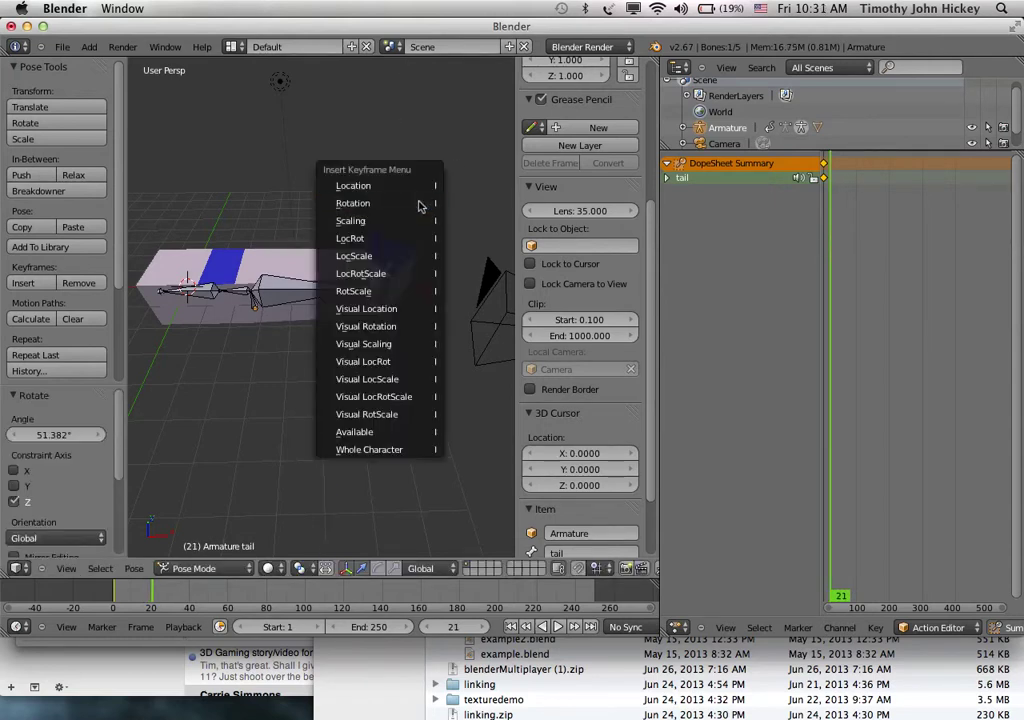
pyautogui.click(420, 205)
# - At frame 40, rotate the tail bone about -110° around the global Z axis and insert a Rotation keyframe
pyautogui.press('Right')
pyautogui.press('Right')
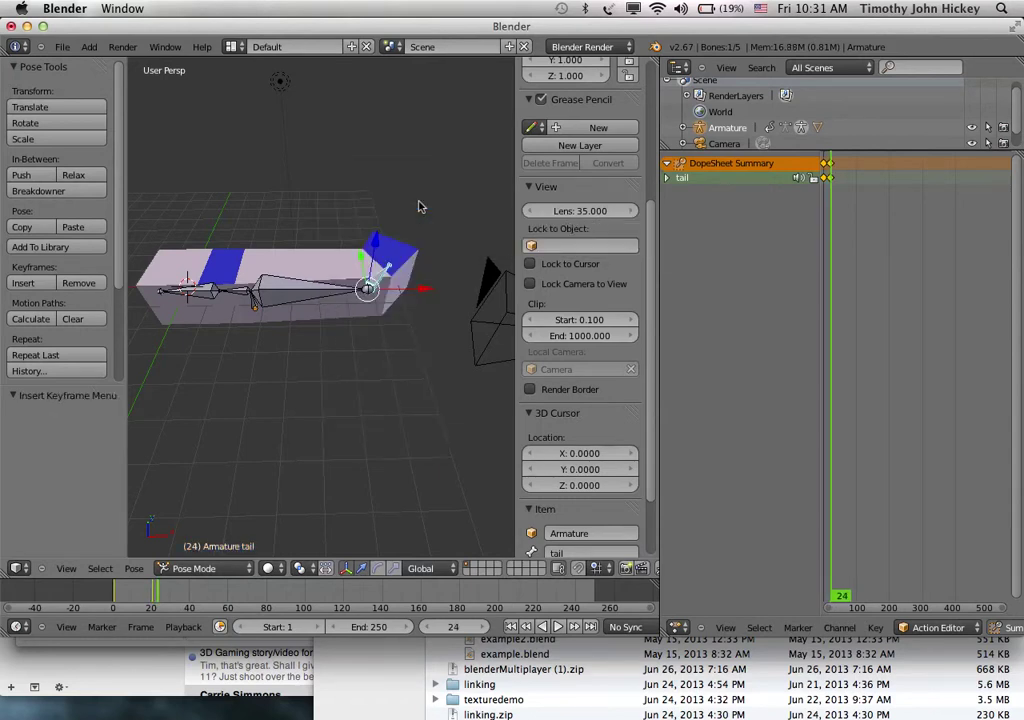
pyautogui.press('Right')
pyautogui.press('Right')
pyautogui.press('Right')
pyautogui.press('Right')
pyautogui.press('Right')
pyautogui.press('Right')
pyautogui.press('Right')
pyautogui.press('Right')
pyautogui.press('Right')
pyautogui.press('Right')
pyautogui.press('Right')
pyautogui.press('Right')
pyautogui.press('Right')
pyautogui.press('Right')
pyautogui.press('Right')
pyautogui.press('Right')
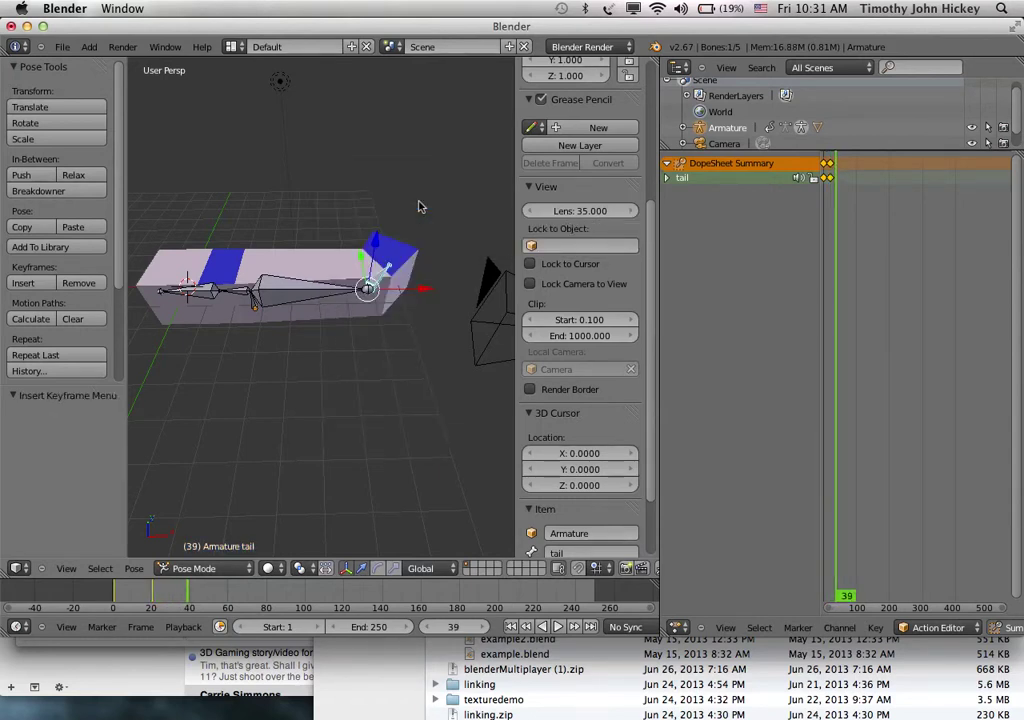
pyautogui.press('r')
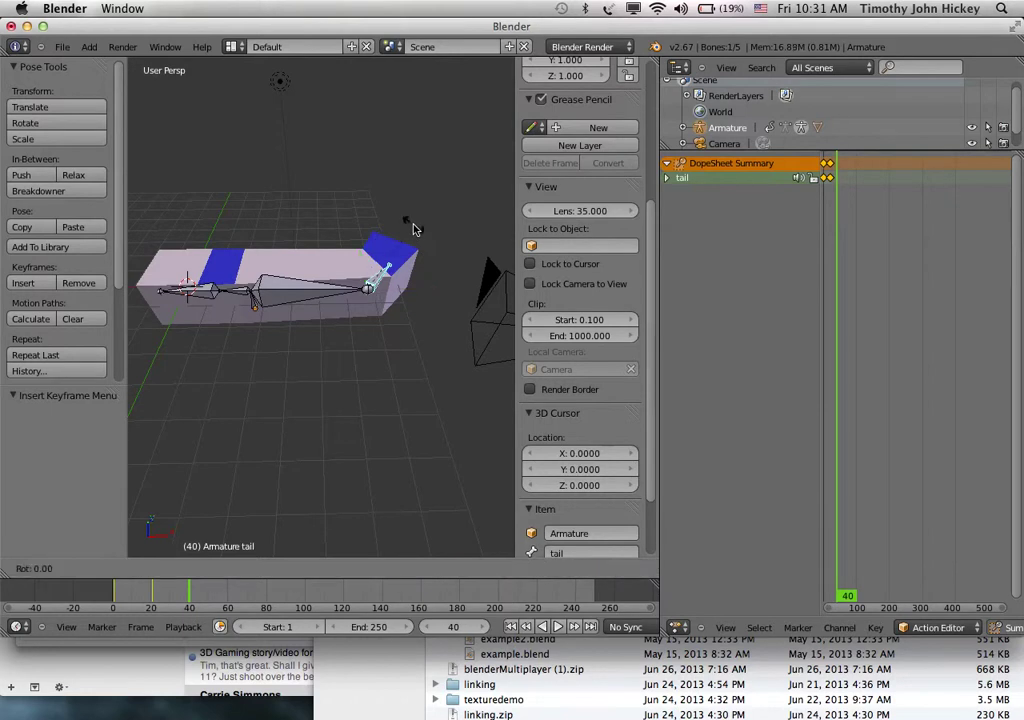
pyautogui.press('z')
pyautogui.click(420, 368)
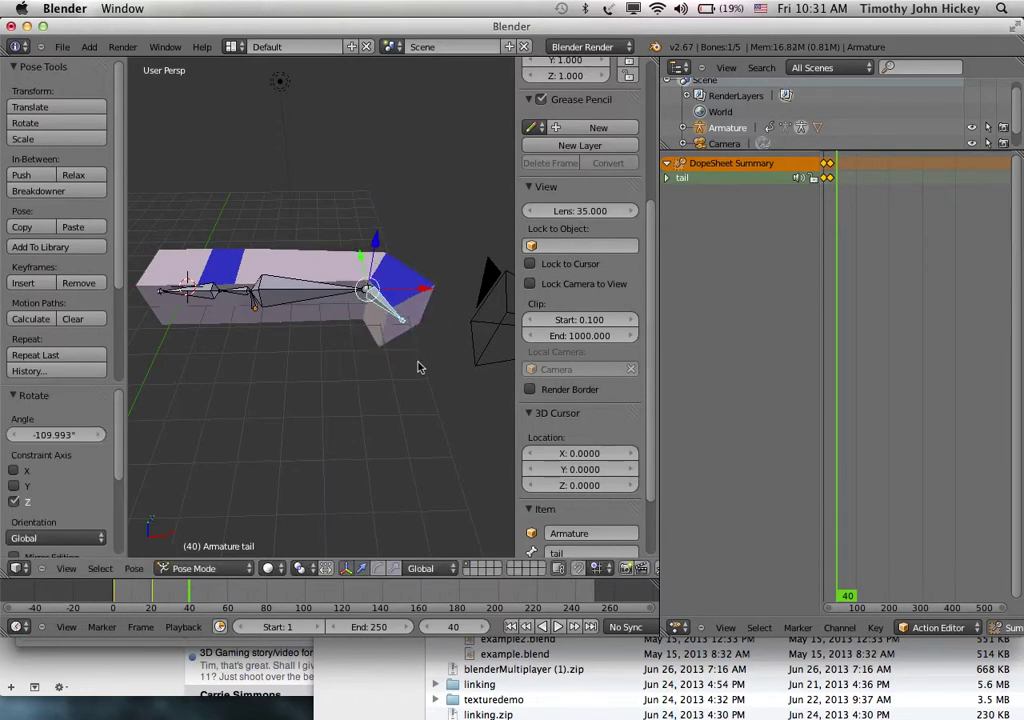
pyautogui.press('i')
pyautogui.click(420, 364)
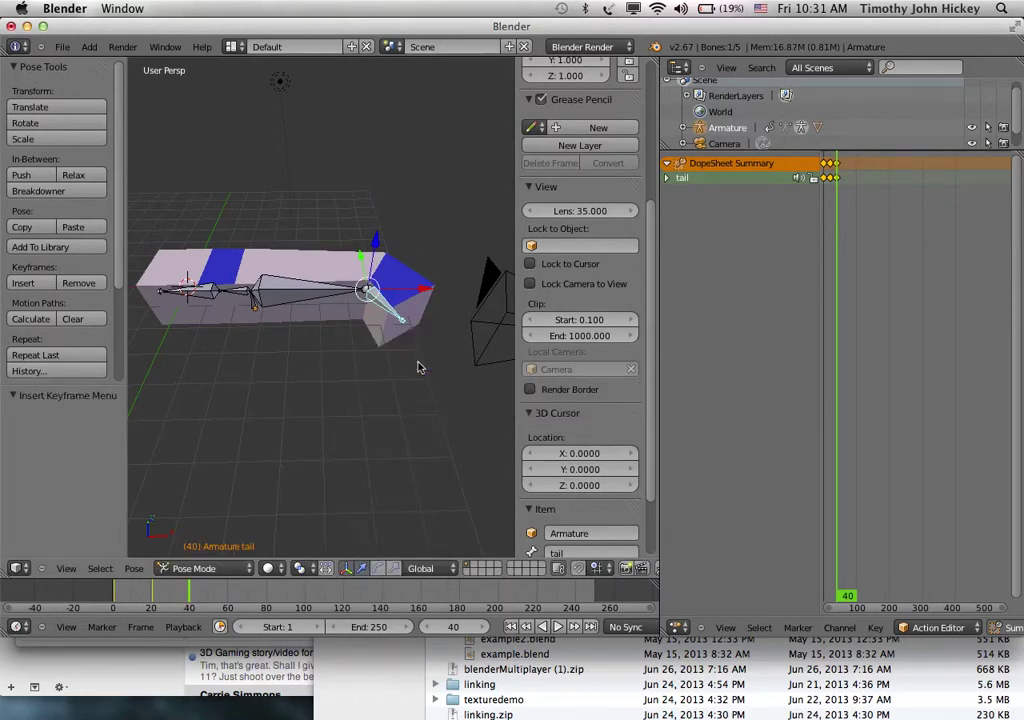
# - At frame 50, straighten the tail bone around global Z, set its Z rotation to exactly 0, and insert a Rotation keyframe
pyautogui.press('Up')
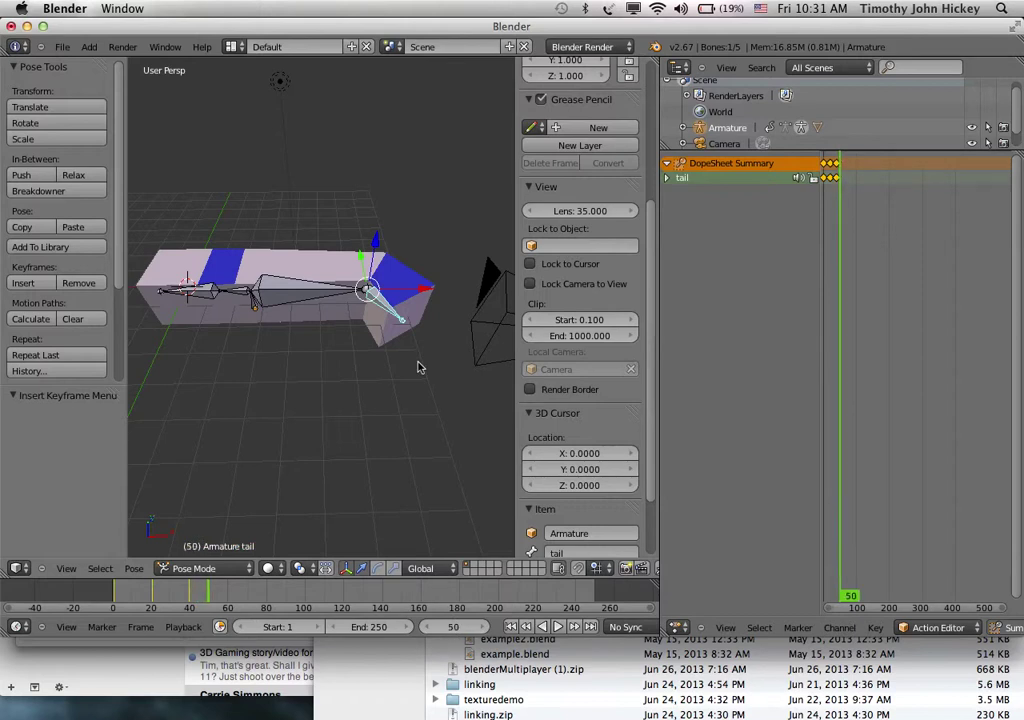
pyautogui.press('r')
pyautogui.press('z')
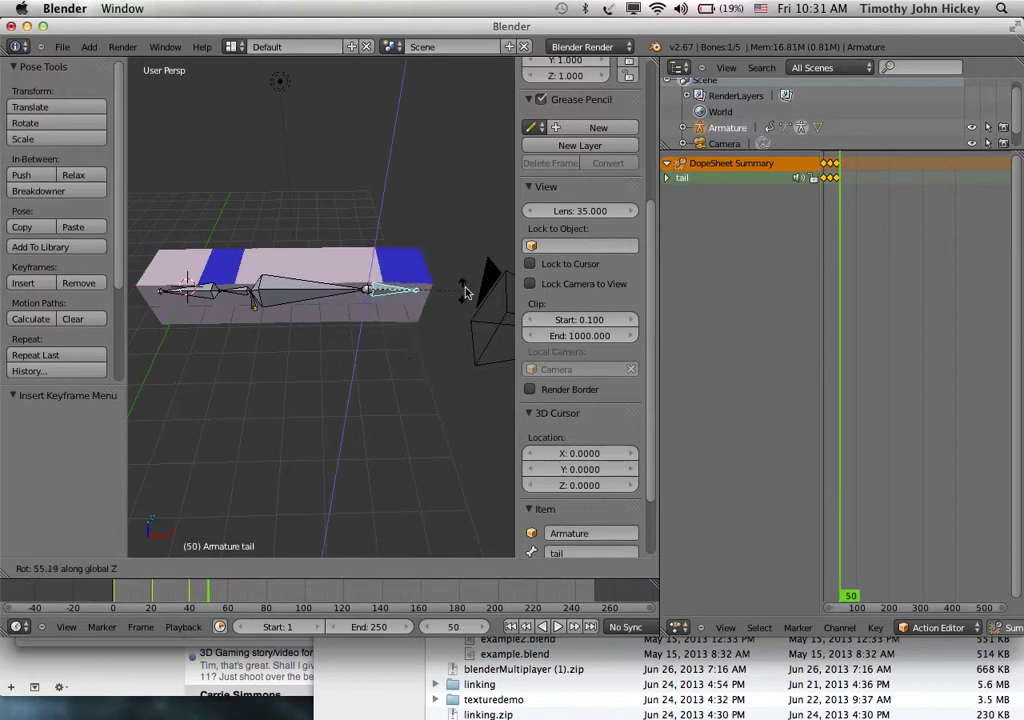
pyautogui.click(472, 286)
pyautogui.scroll(5, 560, 225)
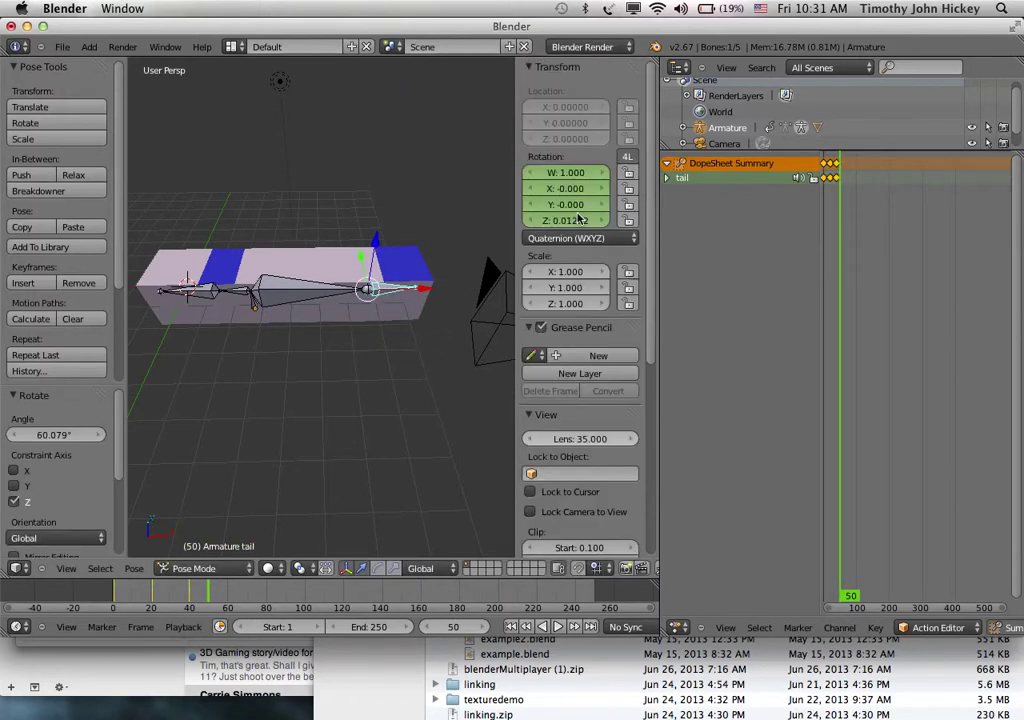
pyautogui.click(575, 221)
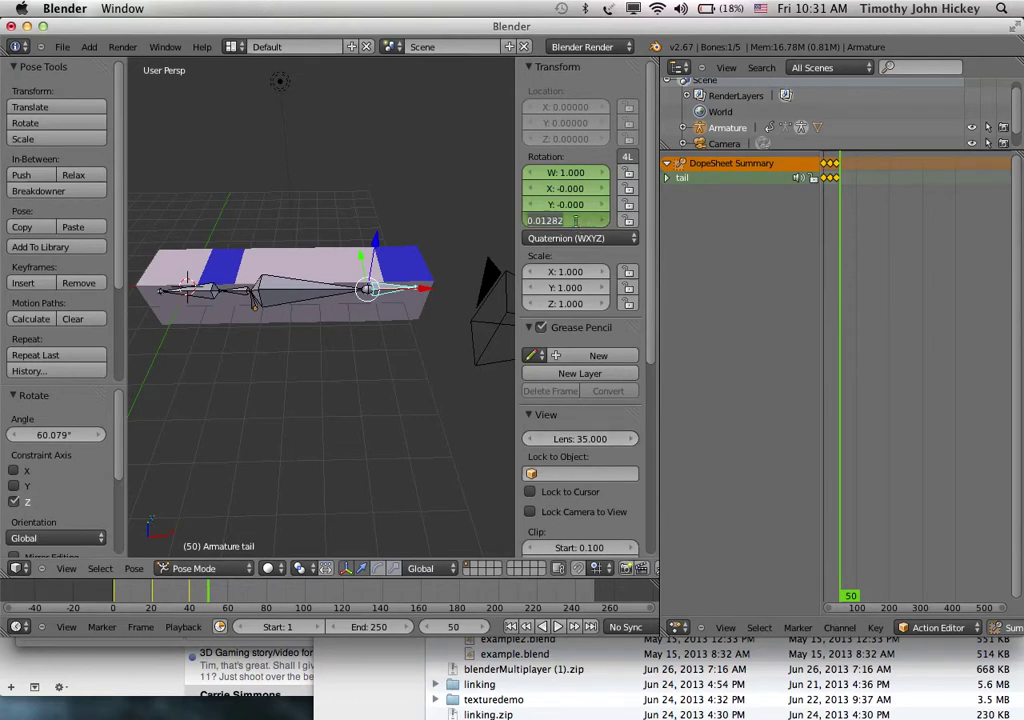
pyautogui.write('0')
pyautogui.press('Return')
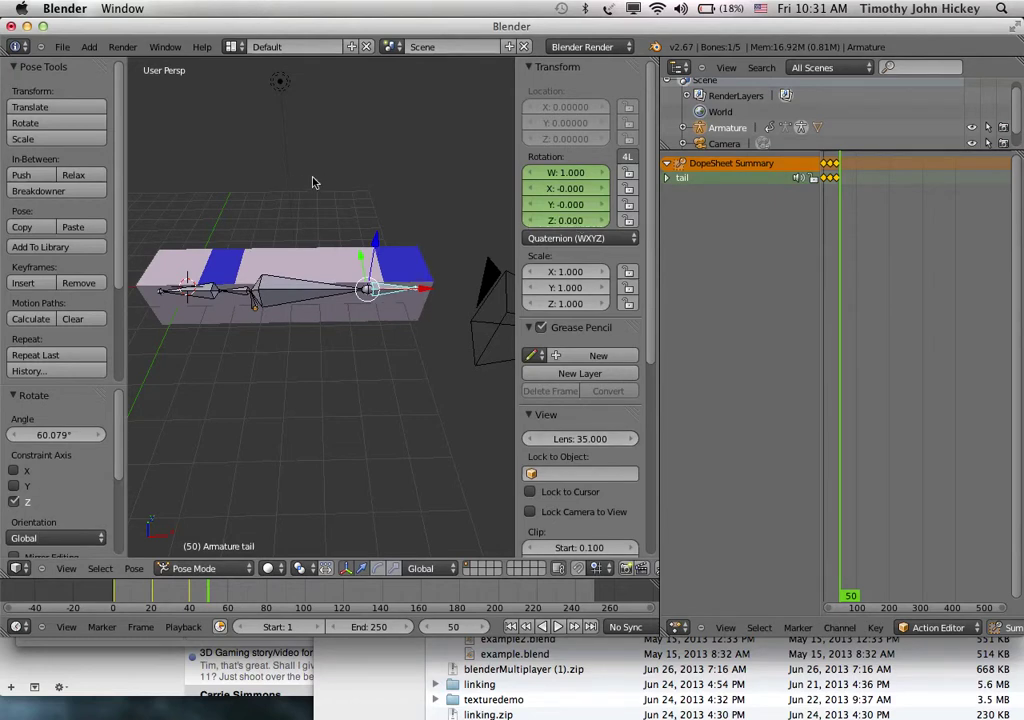
pyautogui.press('i')
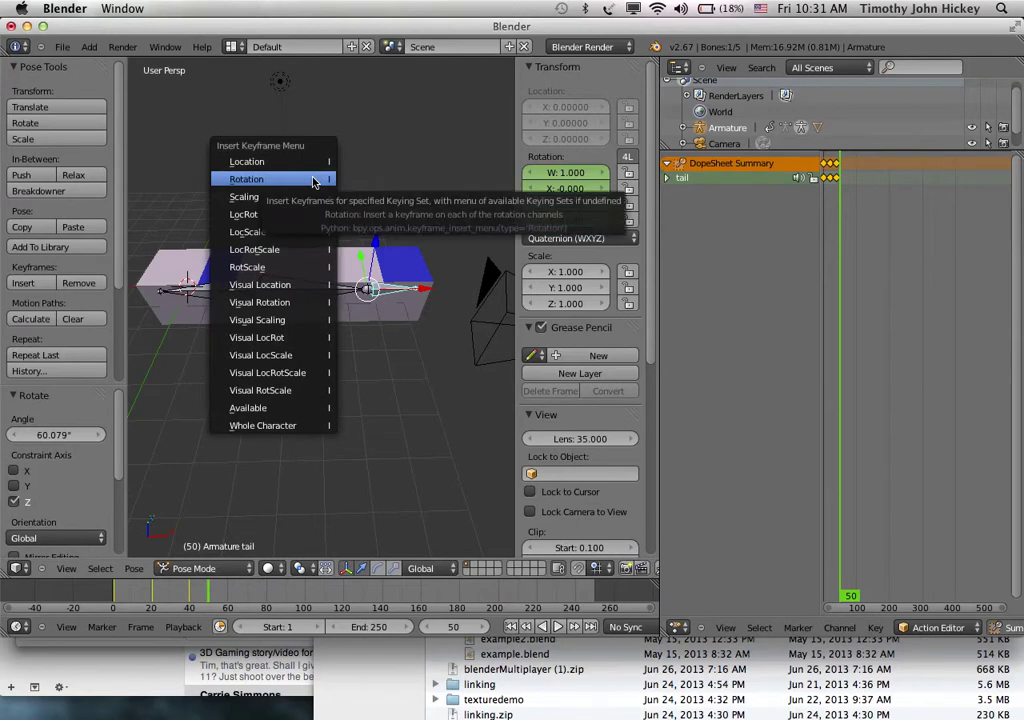
pyautogui.click(313, 182)
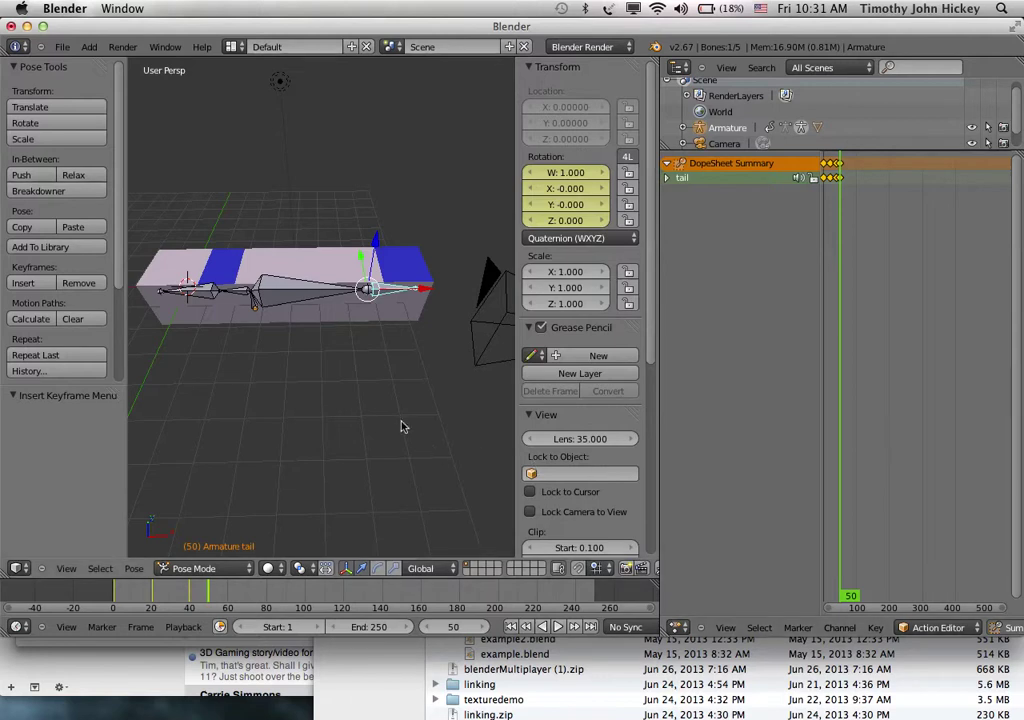
# - Play the tail animation briefly, stop it, and go backwards frame by frame from frame 50 towards the start to review the wag
pyautogui.hotkey('alt', 'a')
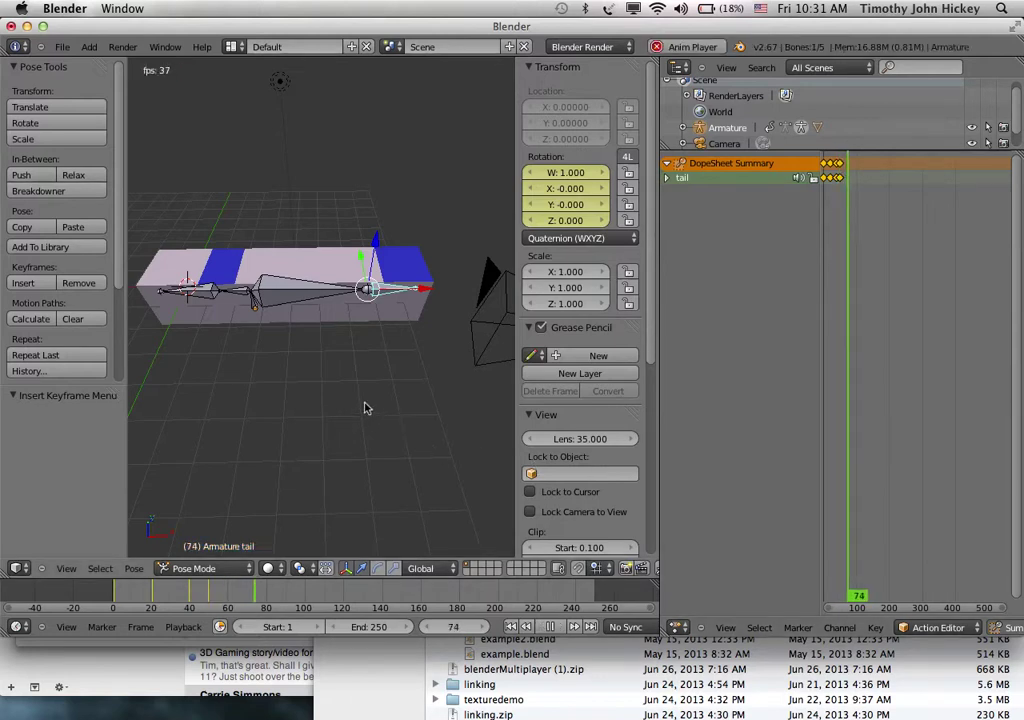
pyautogui.press('Escape')
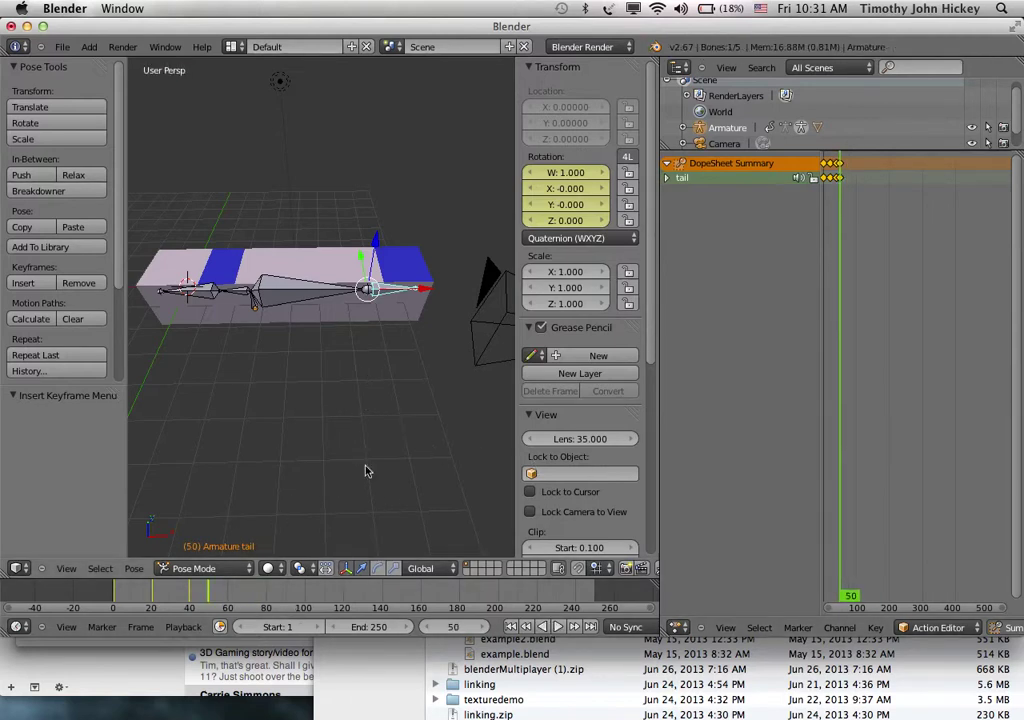
pyautogui.press('Left')
pyautogui.press('Left')
pyautogui.press('Left')
pyautogui.press('Left')
pyautogui.press('Left')
pyautogui.press('Left')
pyautogui.press('Left')
pyautogui.press('Left')
pyautogui.press('Left')
pyautogui.press('Left')
pyautogui.press('Left')
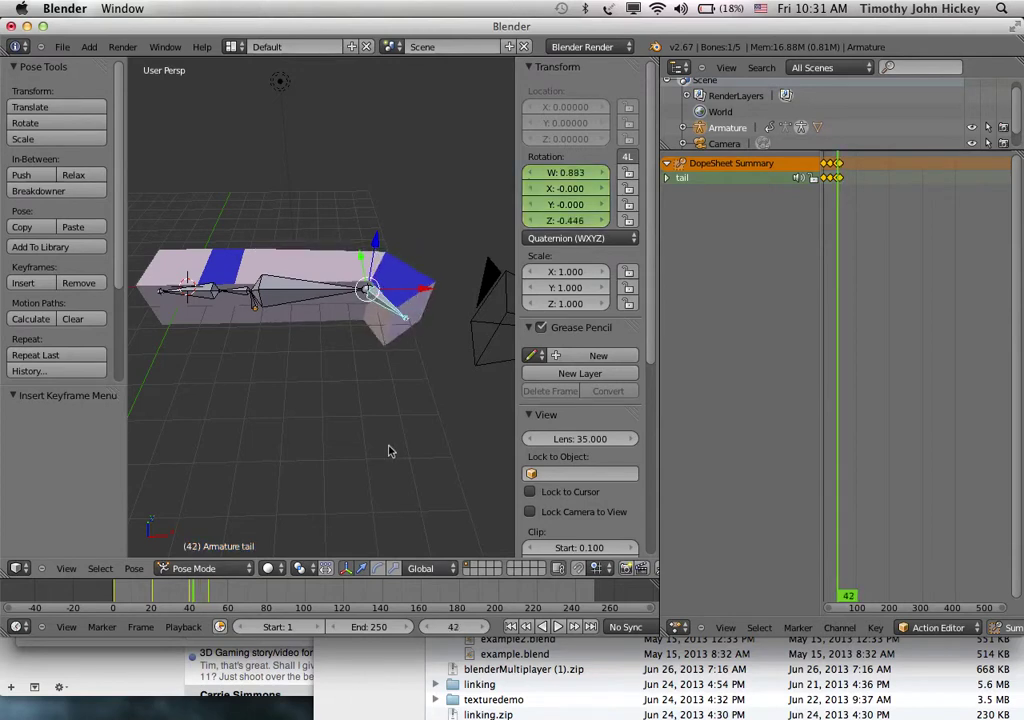
pyautogui.press('Left')
pyautogui.press('Left')
pyautogui.press('Left')
pyautogui.press('Left')
pyautogui.press('Left')
pyautogui.press('Left')
pyautogui.press('Left')
pyautogui.press('Left')
pyautogui.press('Left')
pyautogui.press('Left')
pyautogui.press('Left')
pyautogui.press('Left')
pyautogui.press('Left')
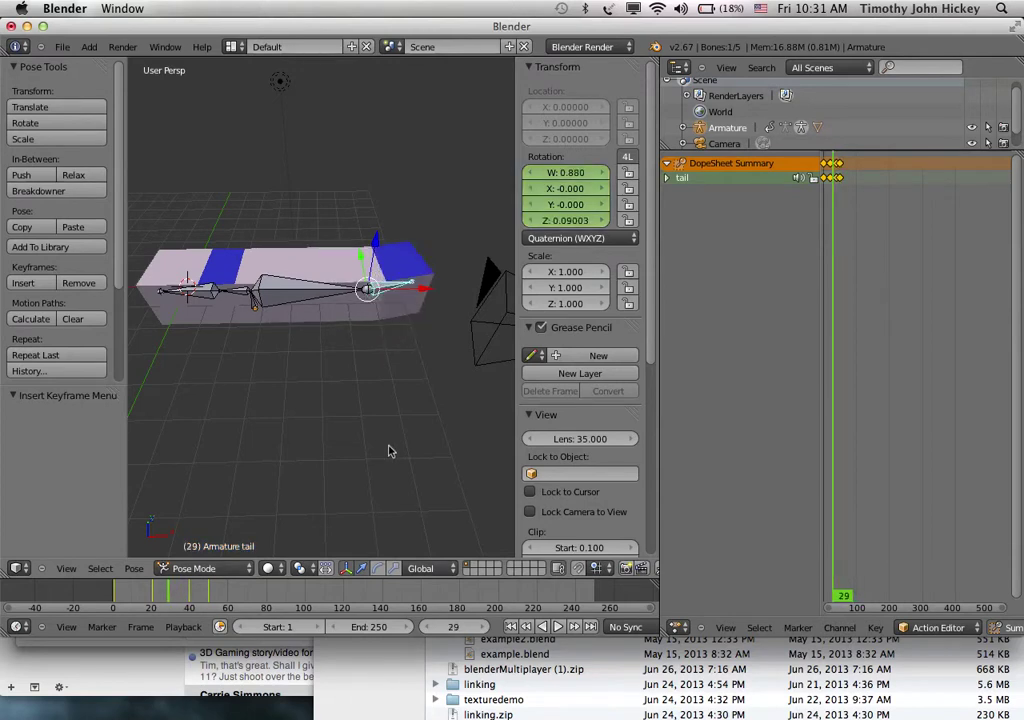
pyautogui.press('Left')
pyautogui.press('Left')
pyautogui.press('Left')
pyautogui.press('Left')
pyautogui.press('Left')
pyautogui.press('Left')
pyautogui.press('Left')
pyautogui.press('Left')
pyautogui.press('Left')
pyautogui.press('Left')
pyautogui.press('Left')
pyautogui.press('Left')
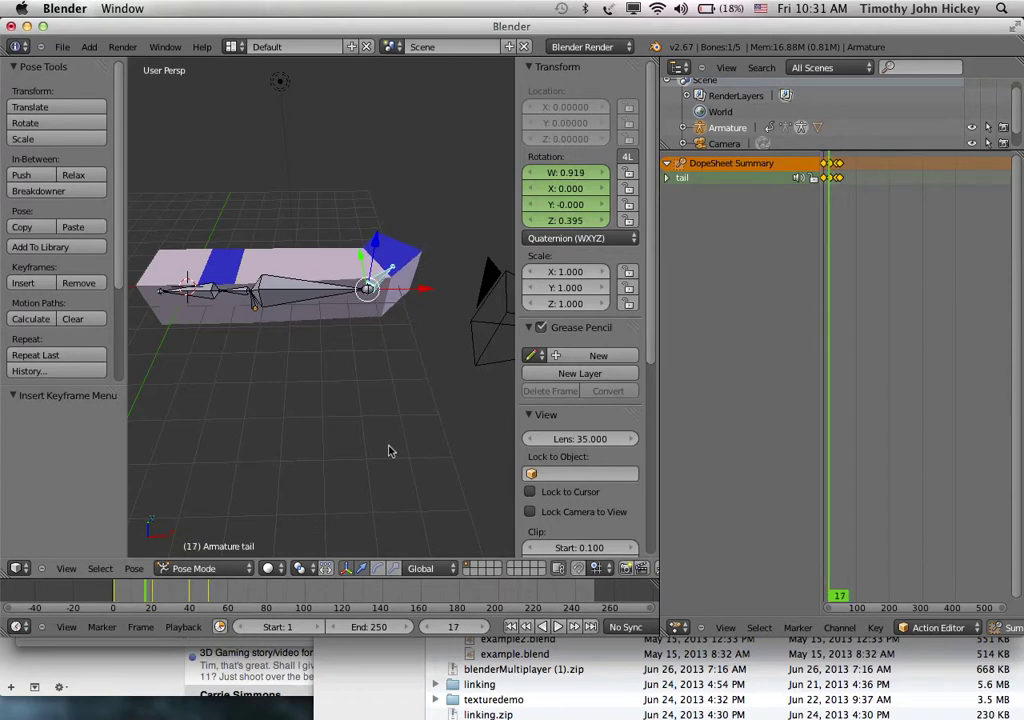
pyautogui.press('Left')
pyautogui.press('Left')
pyautogui.press('Left')
pyautogui.press('Left')
pyautogui.press('Left')
pyautogui.press('Left')
pyautogui.press('Left')
pyautogui.press('Left')
pyautogui.press('Left')
pyautogui.press('Left')
pyautogui.press('Left')
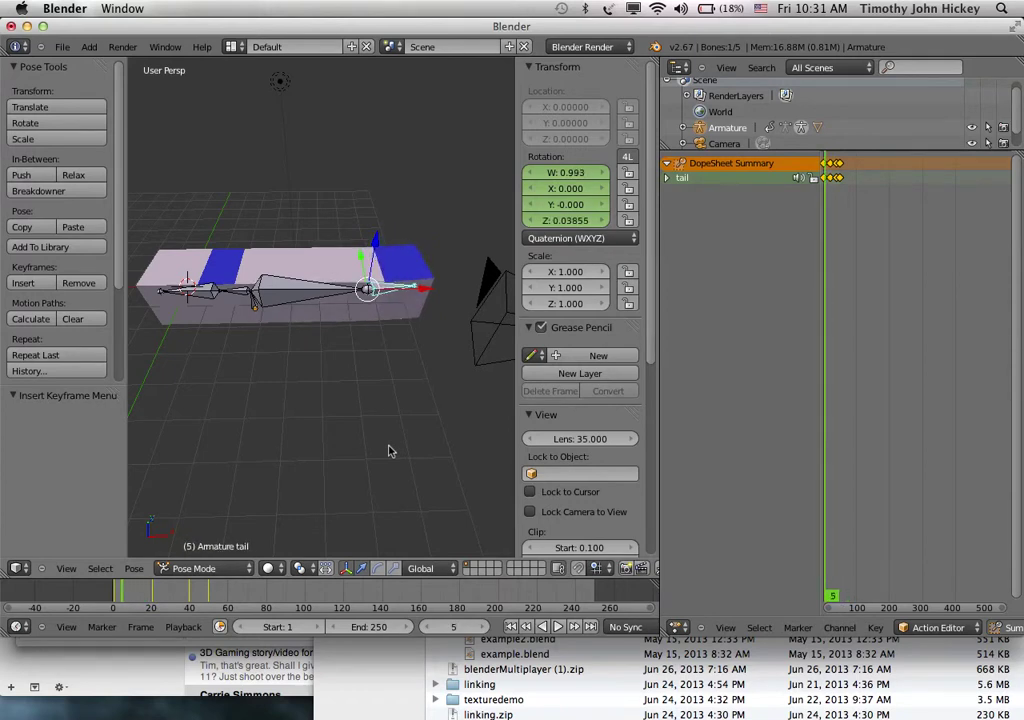
# - Maximize the Action Editor, protect the wag action with a fake user, dismiss the battery warning, and unlink the action from the armature
pyautogui.hotkey('ctrl', 'Up')
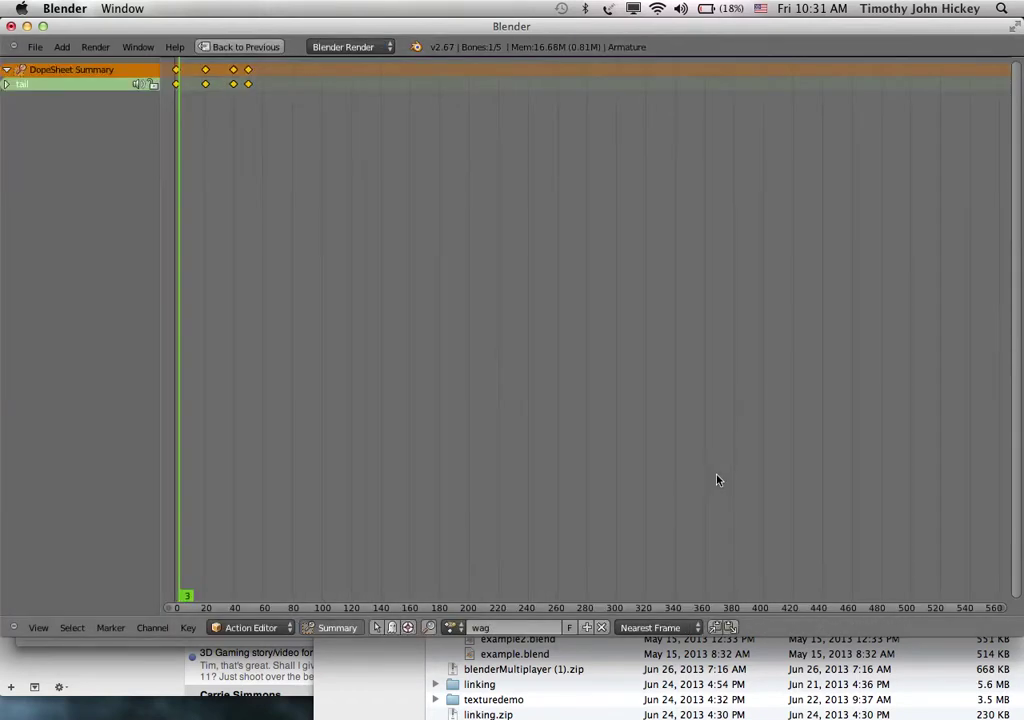
pyautogui.click(570, 628)
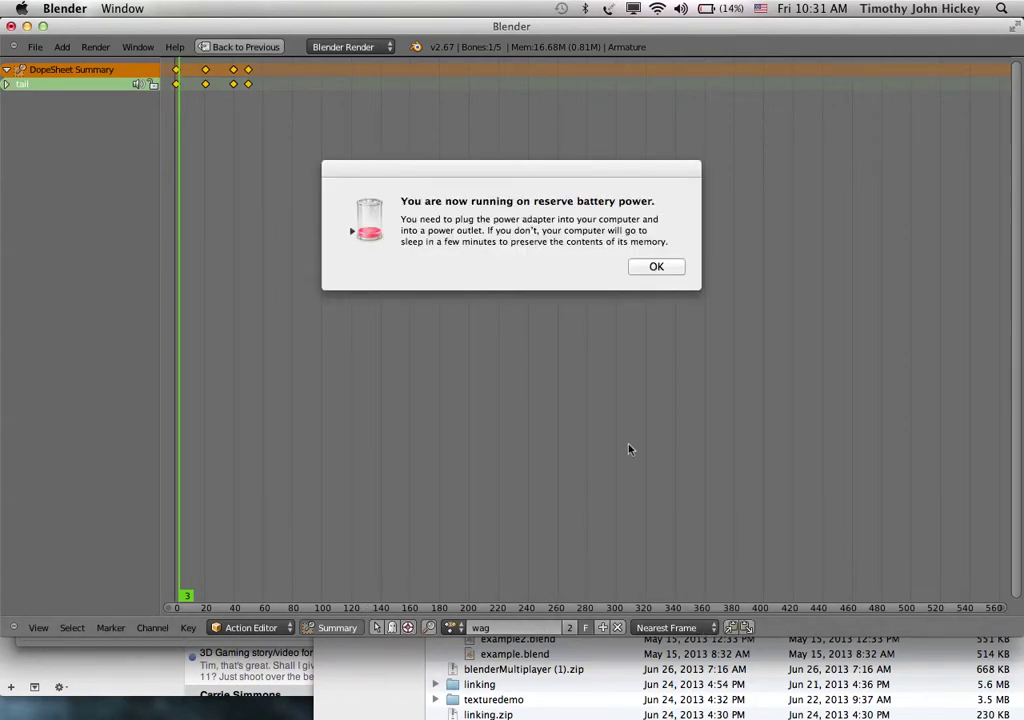
pyautogui.click(662, 268)
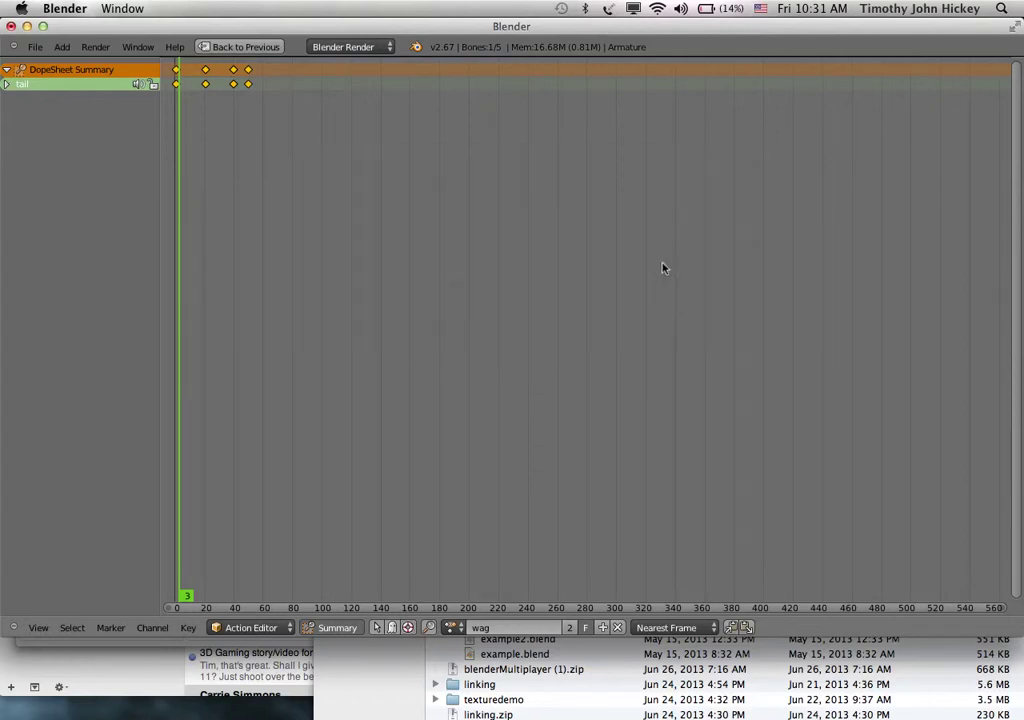
pyautogui.click(618, 628)
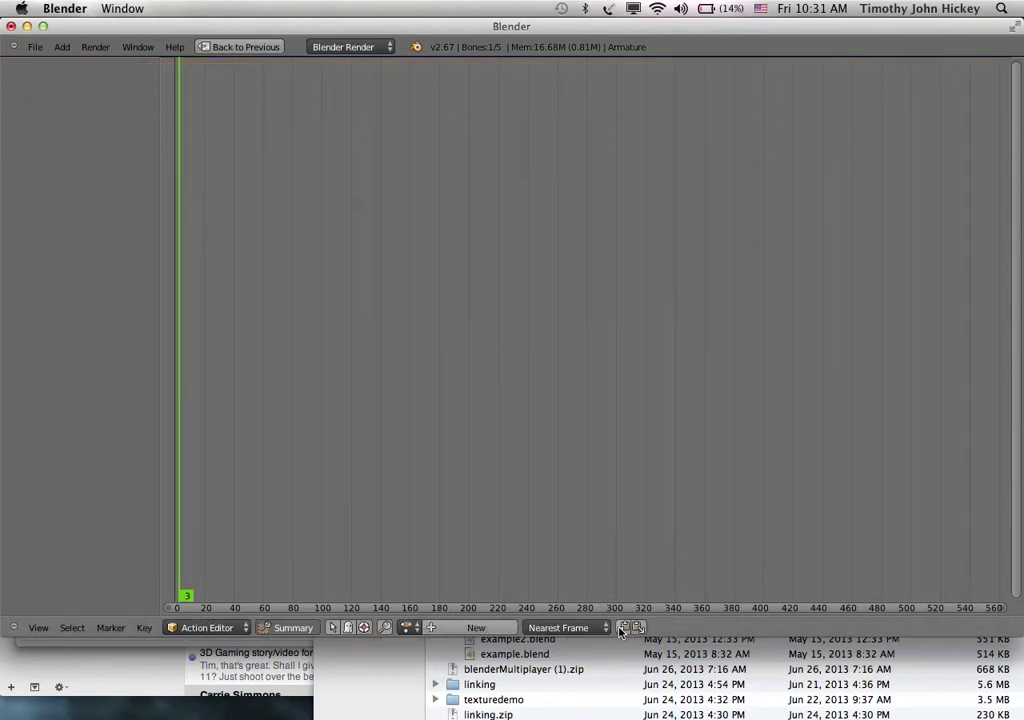
# - Check the list of saved actions for the wag action, close it, and restore the full screen layout
pyautogui.click(409, 628)
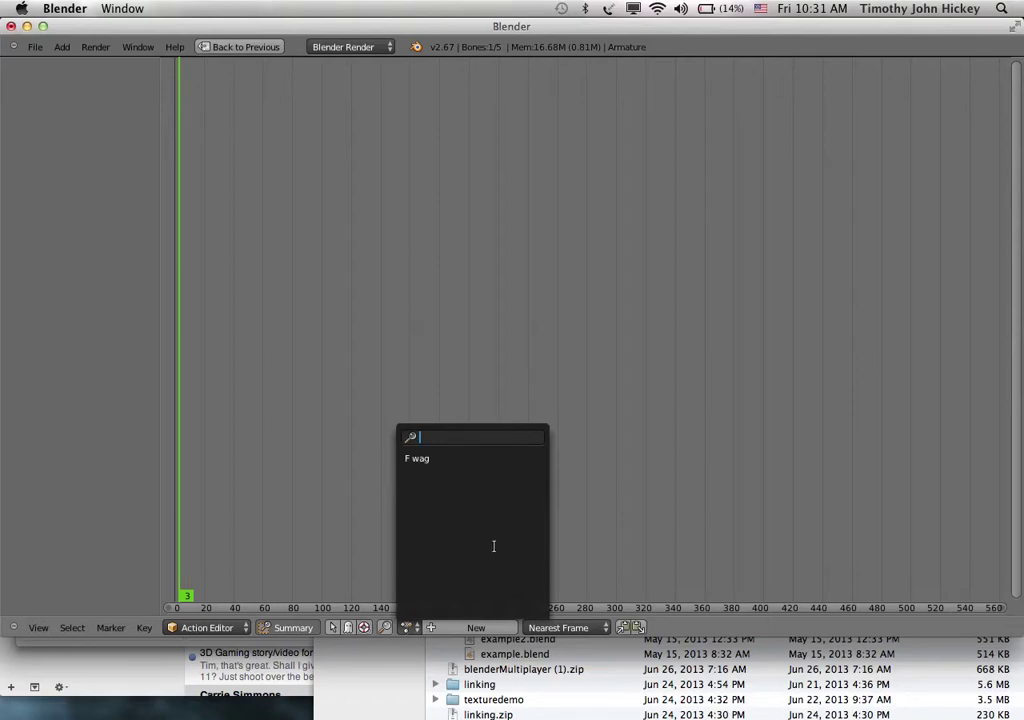
pyautogui.press('Escape')
pyautogui.hotkey('ctrl', 'Up')
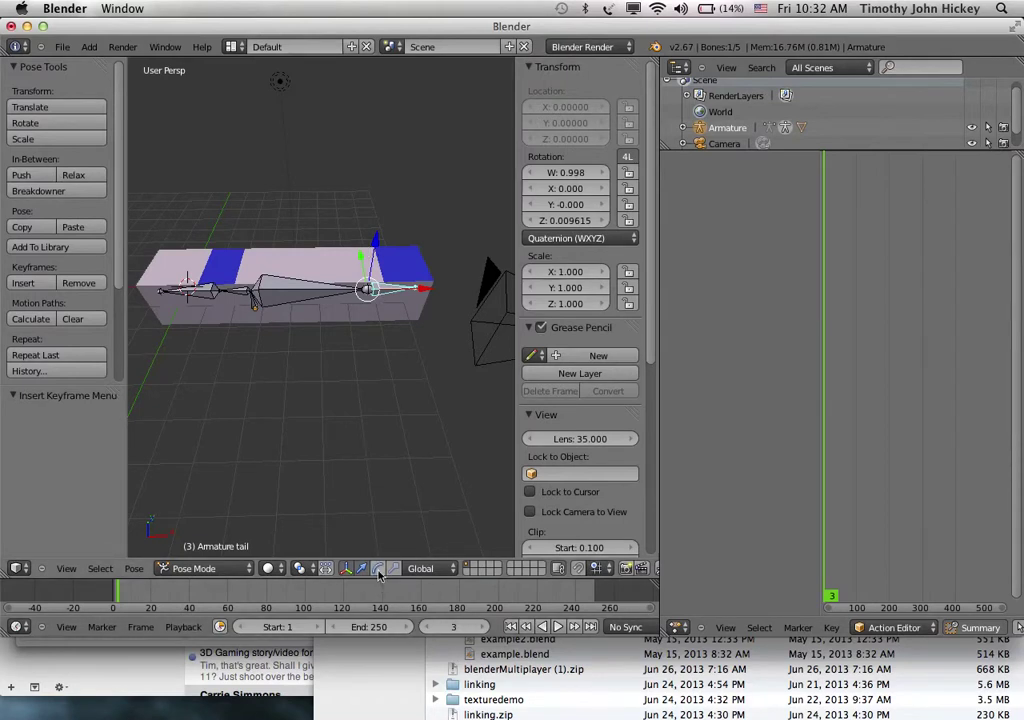
# - Enlarge the timeline area below the 3D view and change it to the Logic Editor
pyautogui.moveTo(379, 580); pyautogui.dragTo(384, 381)
pyautogui.click(18, 627)
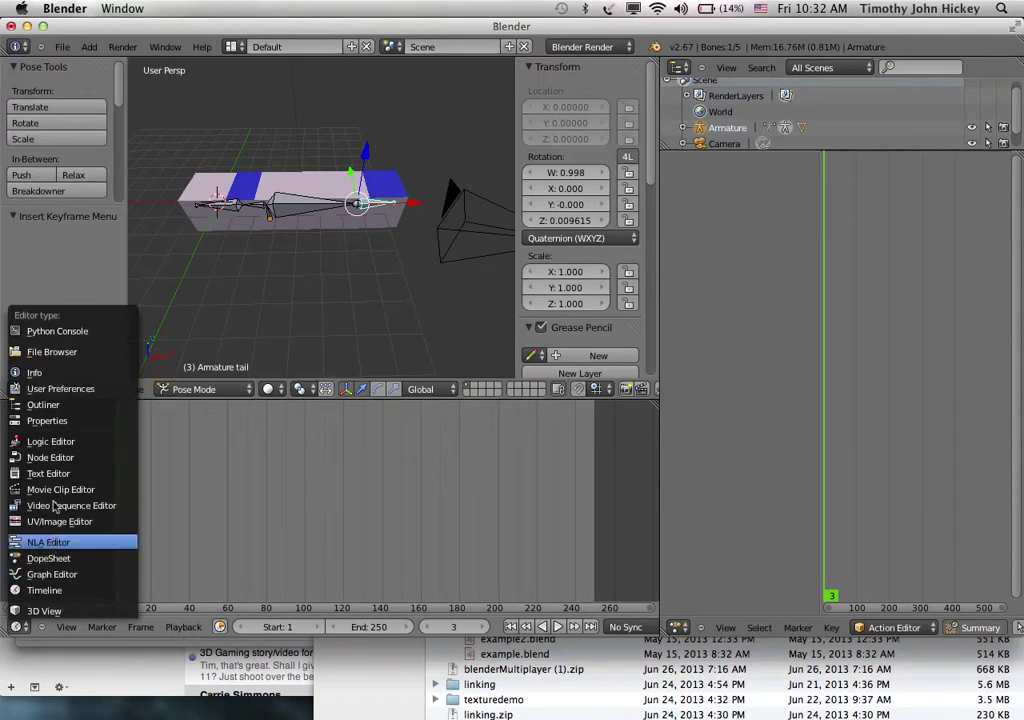
pyautogui.click(53, 442)
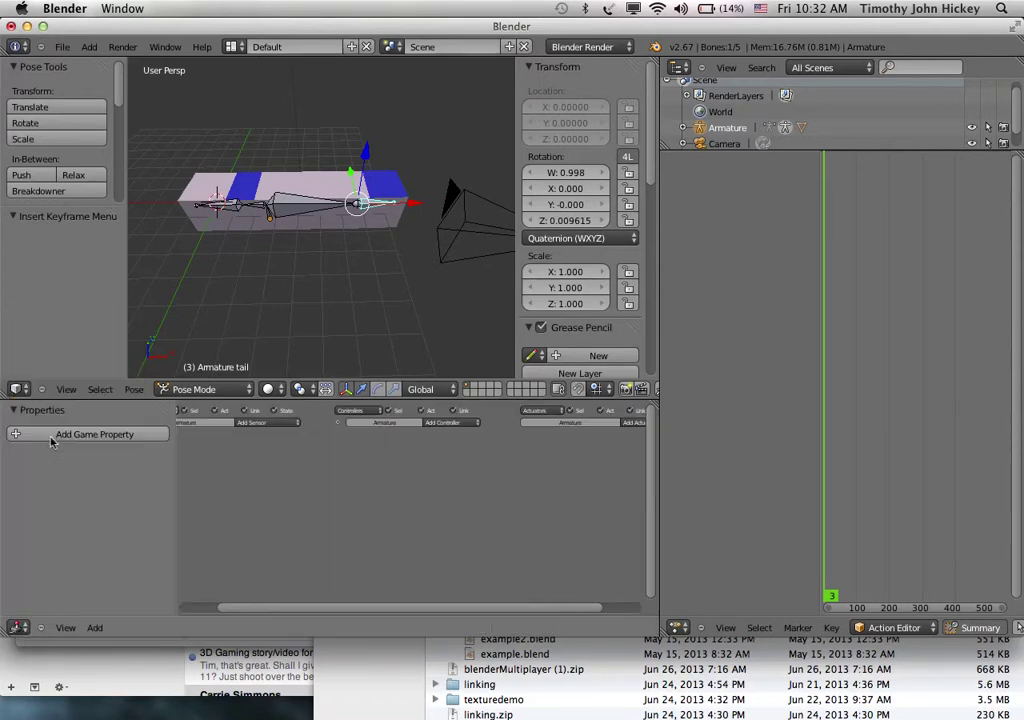
# - Add a Keyboard sensor to the armature and assign the Spacebar as its trigger key
pyautogui.click(255, 423)
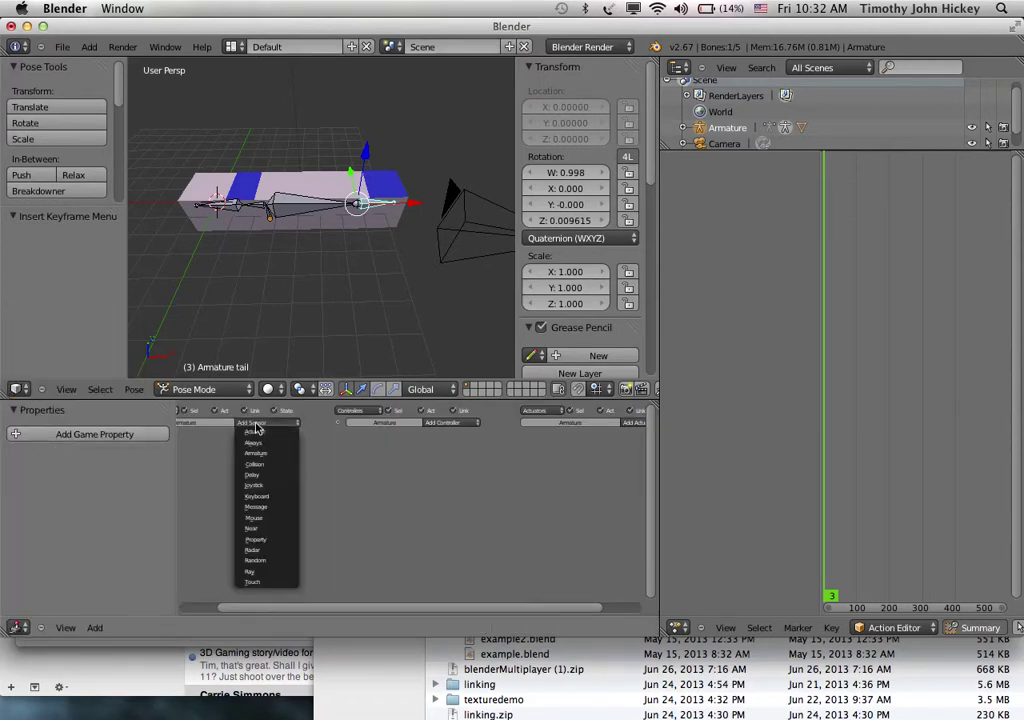
pyautogui.click(257, 497)
pyautogui.click(211, 477)
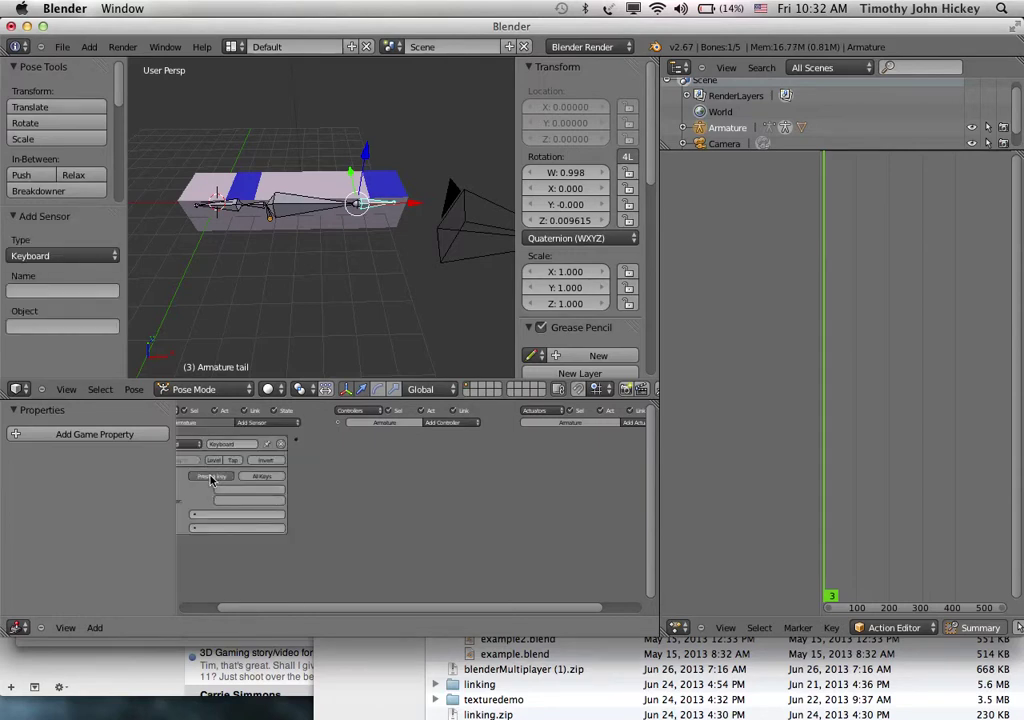
pyautogui.press('space')
# - Maximize the Logic Editor, add an Action actuator to the armature, and assign the wag action to it
pyautogui.hotkey('shift', 'space')
pyautogui.scroll(5, 685, 143)
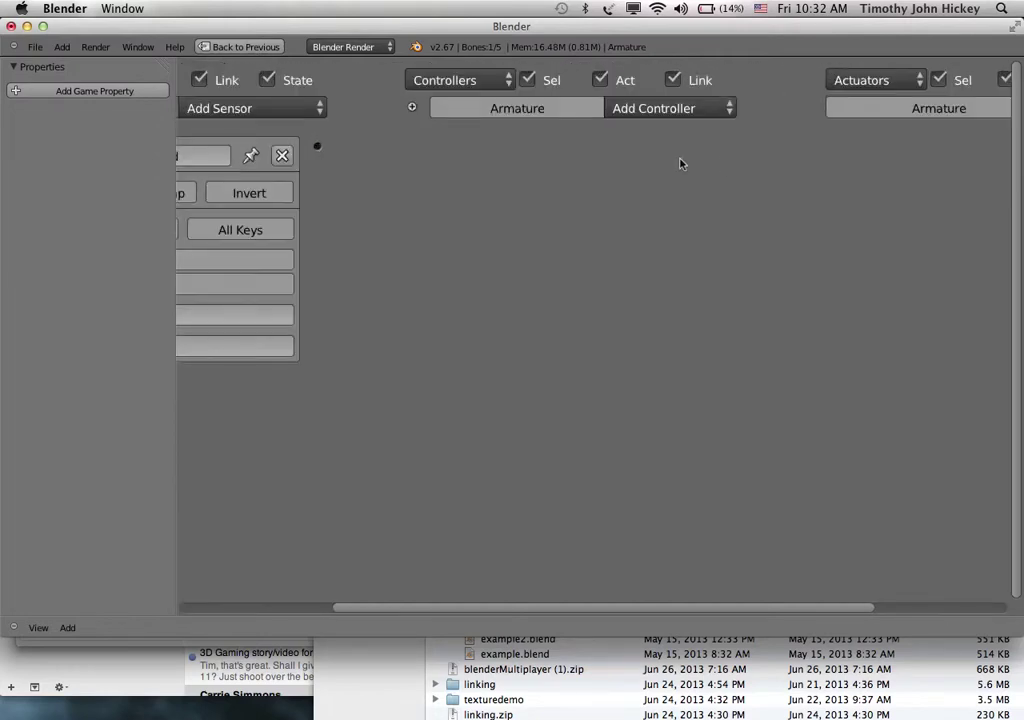
pyautogui.scroll(1, 962, 168)
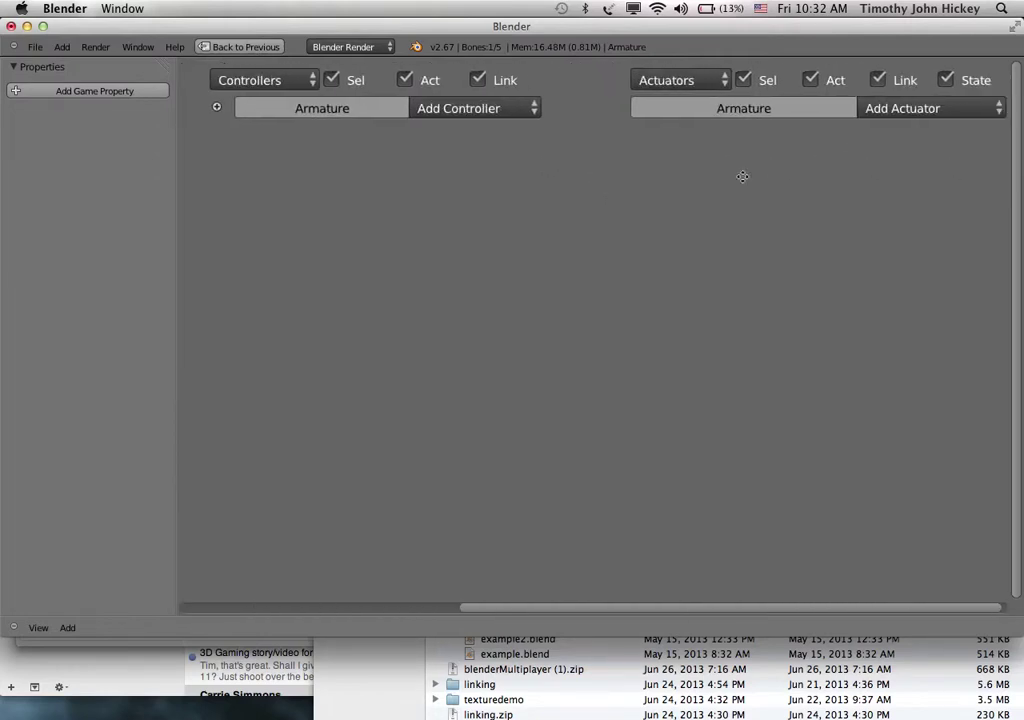
pyautogui.scroll(-1, 807, 155)
pyautogui.moveTo(943, 186); pyautogui.dragTo(695, 185, button='middle')
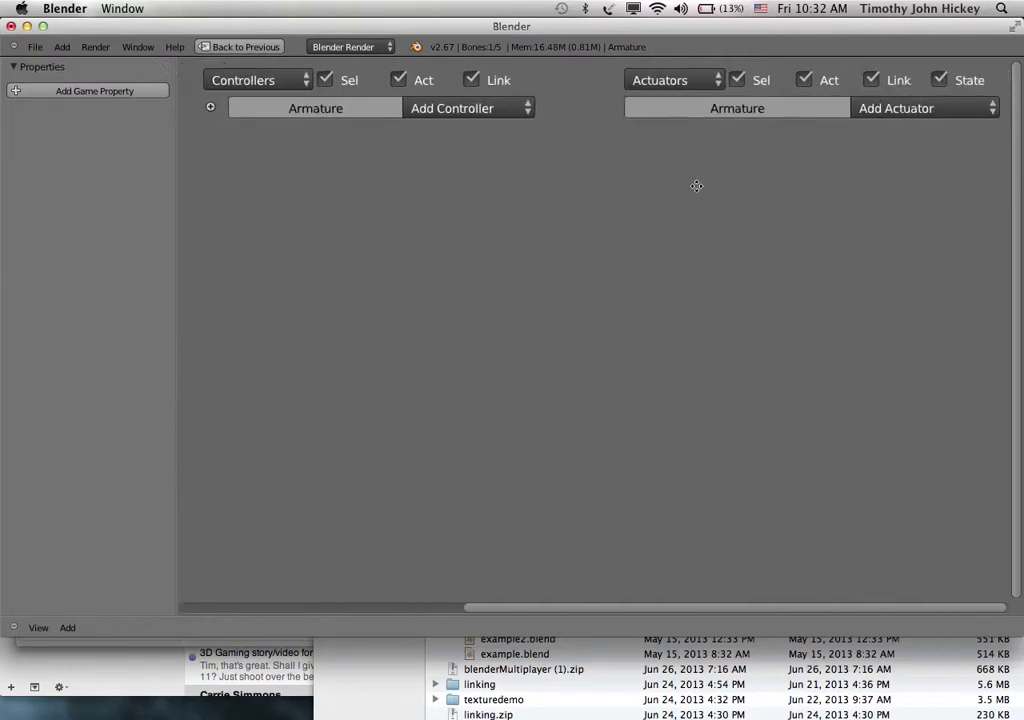
pyautogui.click(893, 108)
pyautogui.click(895, 155)
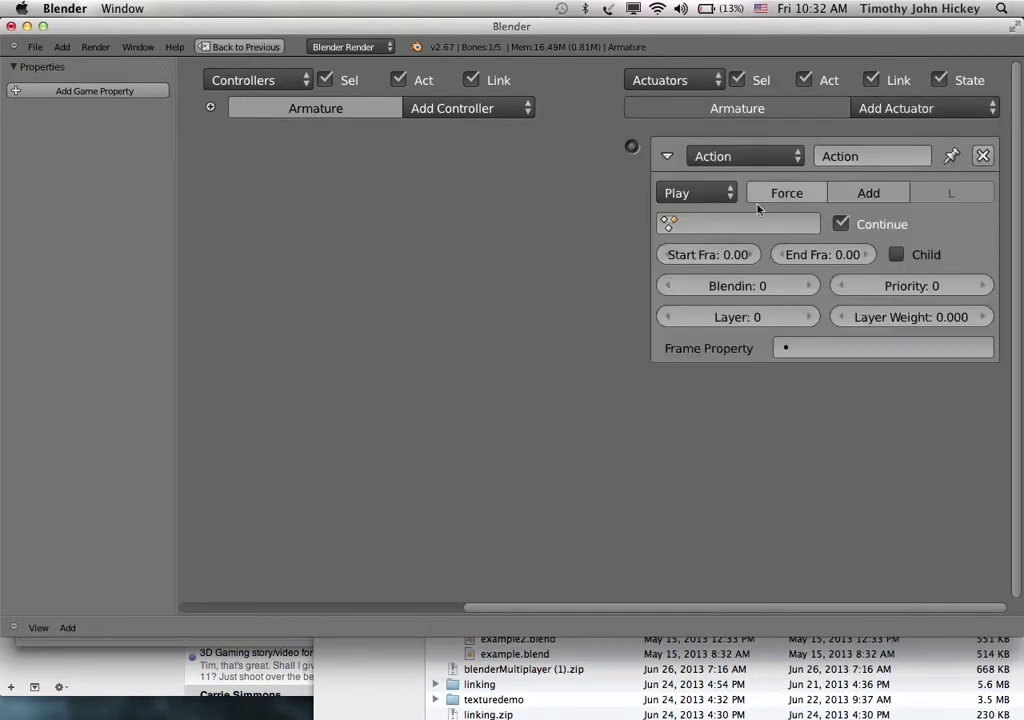
pyautogui.click(716, 224)
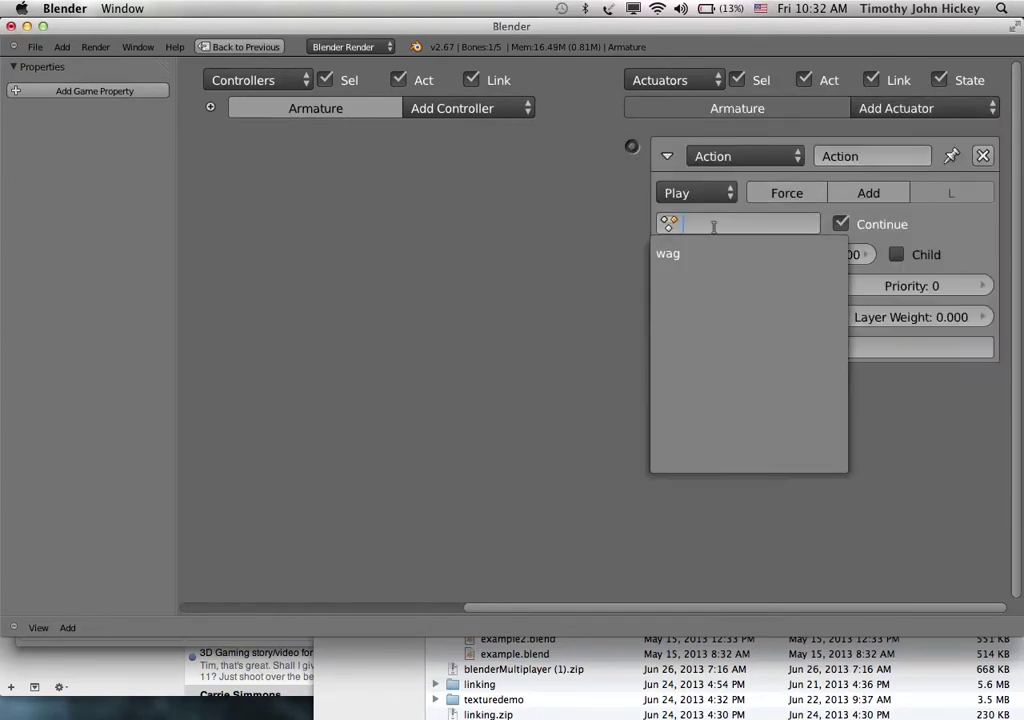
pyautogui.click(667, 254)
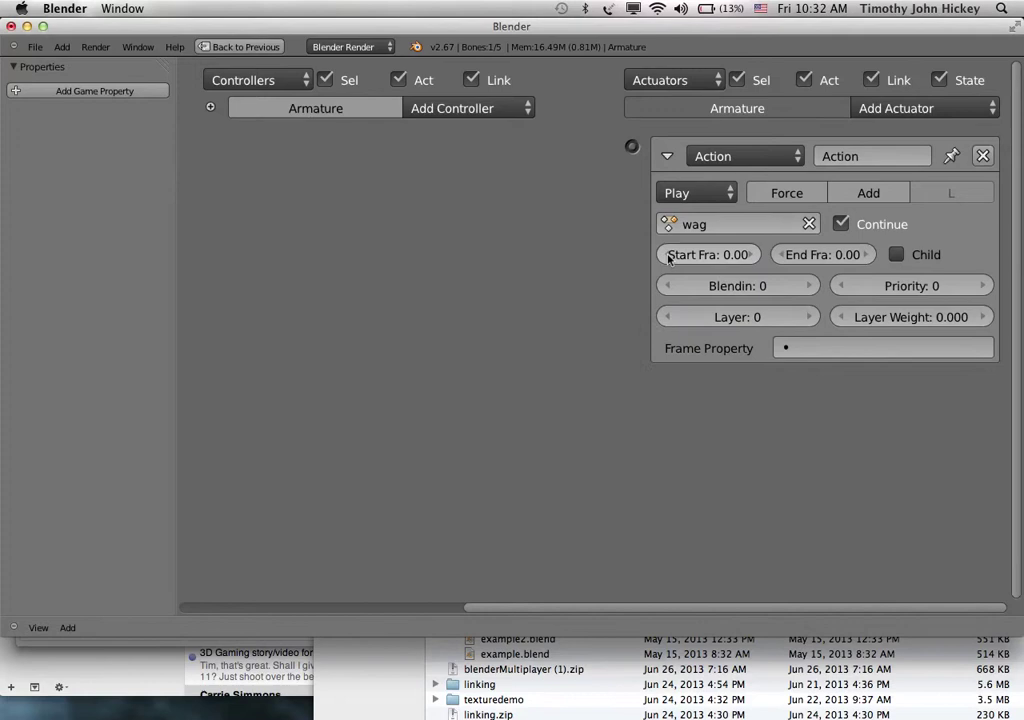
# - Set the wag actuator's start frame to 1 and its end frame to 50
pyautogui.click(733, 255)
pyautogui.click(849, 255)
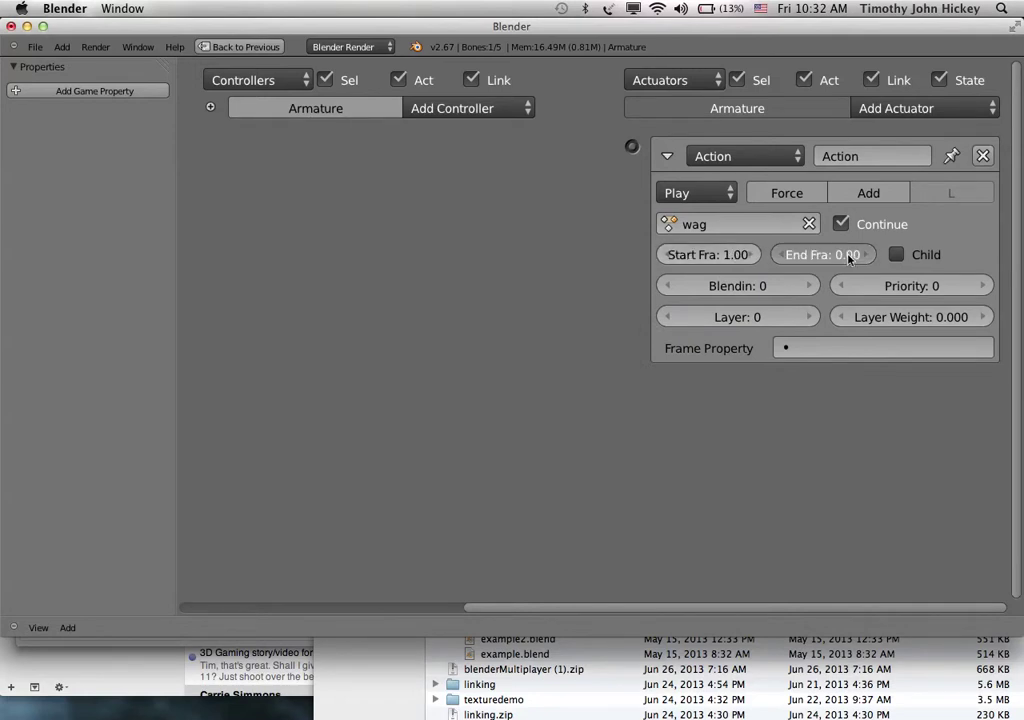
pyautogui.click(845, 255)
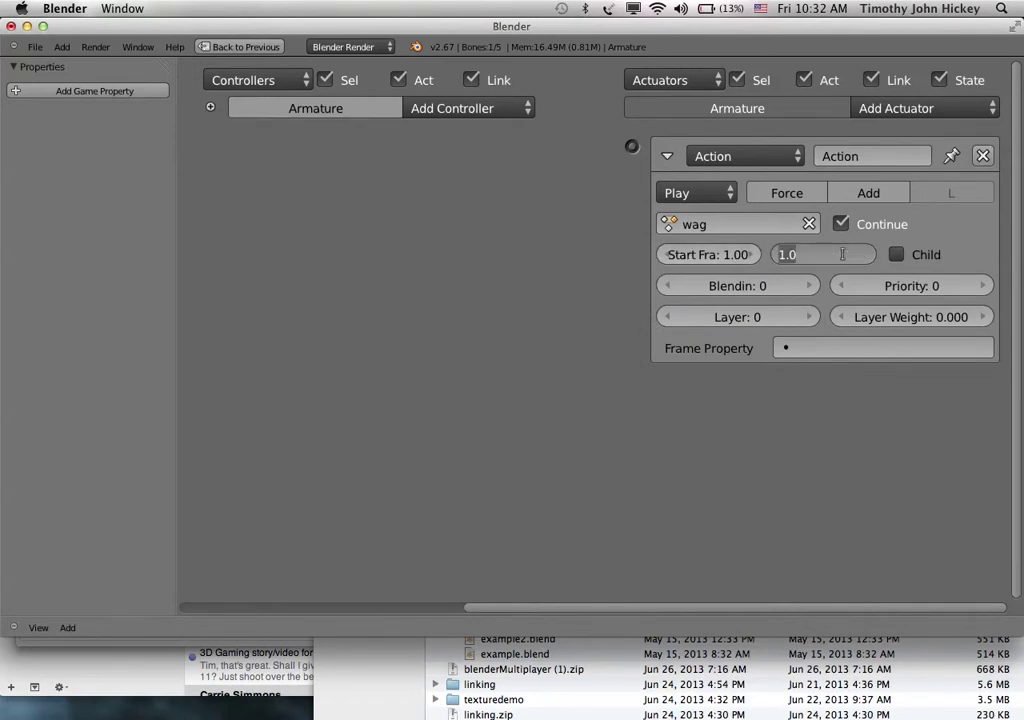
pyautogui.write('50')
pyautogui.press('Return')
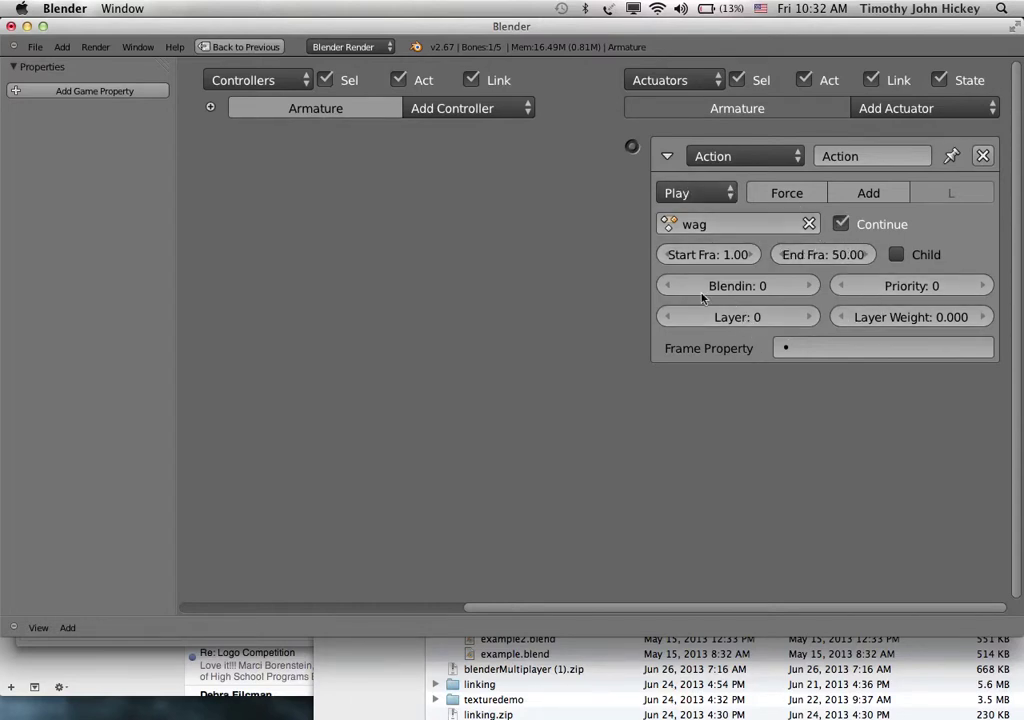
# - Link the Keyboard sensor to the Action actuator through an And controller, keeping the actuator's action type on Play
pyautogui.scroll(-3, 443, 363)
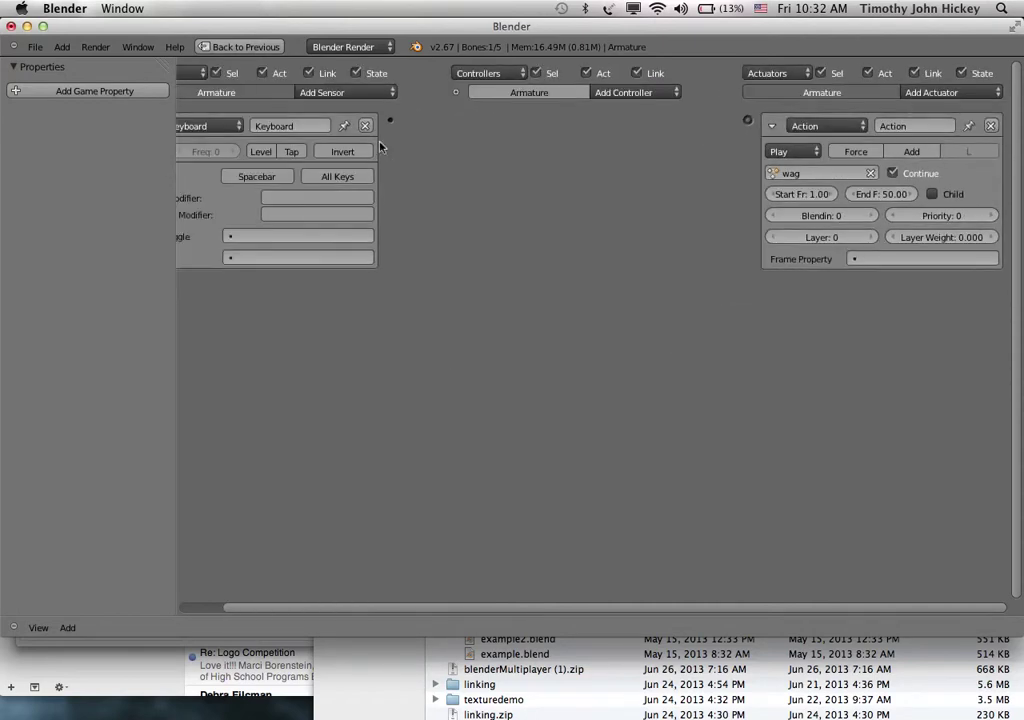
pyautogui.moveTo(391, 121); pyautogui.dragTo(748, 120)
pyautogui.click(784, 153)
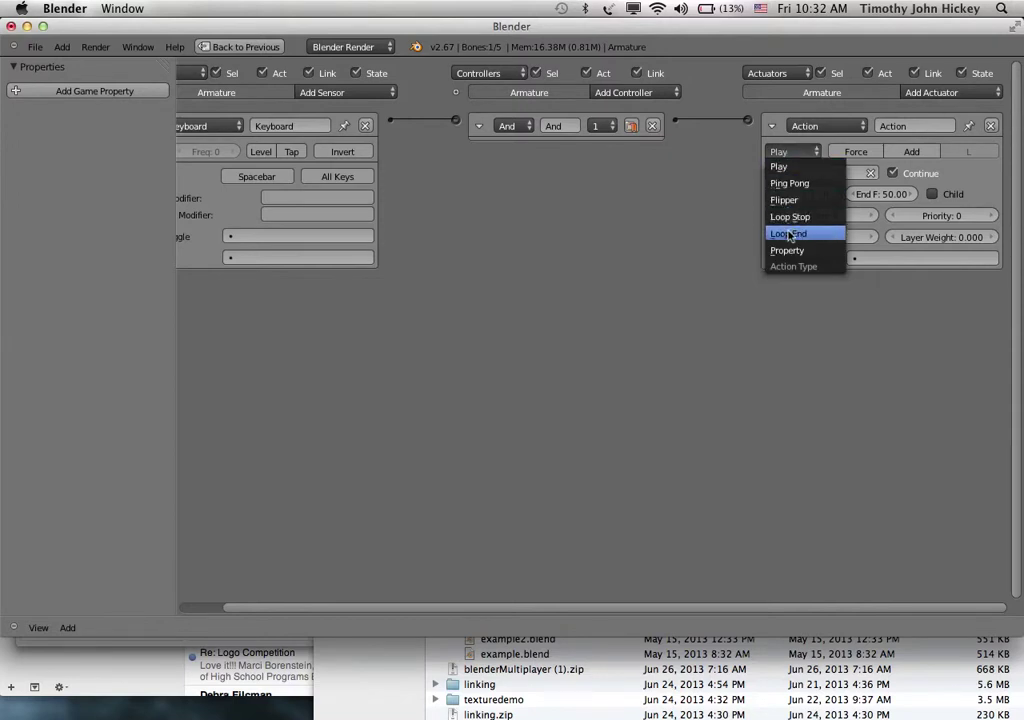
pyautogui.click(782, 167)
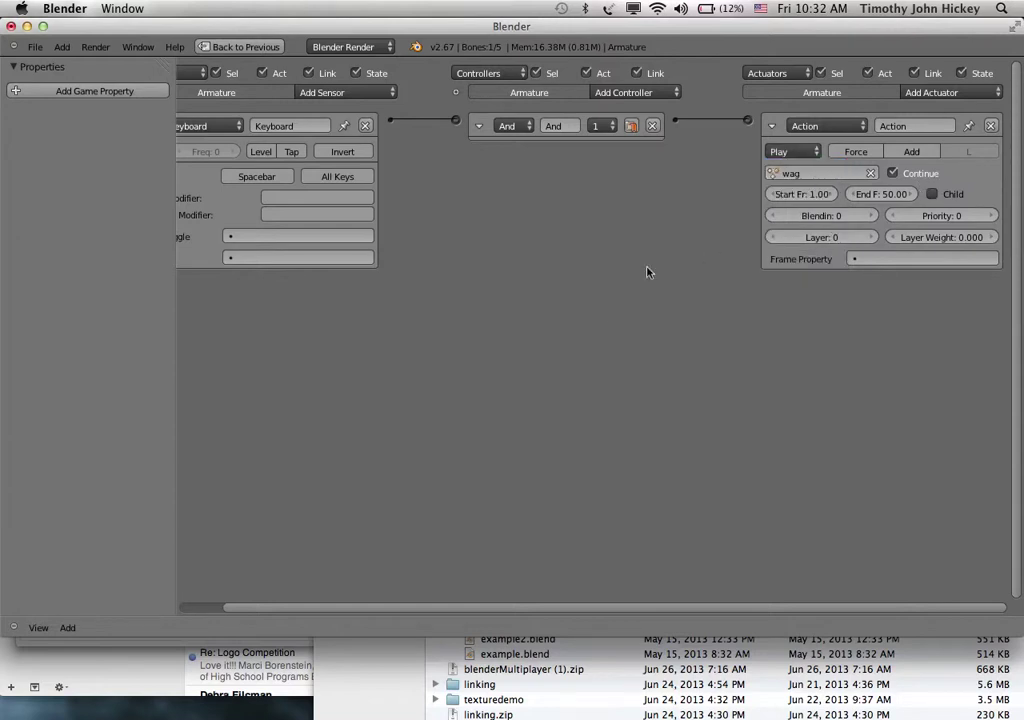
# - Maximize the 3D view, switch the armature to Object Mode, and run the game to test the wag, then exit it
pyautogui.hotkey('ctrl', 'Up')
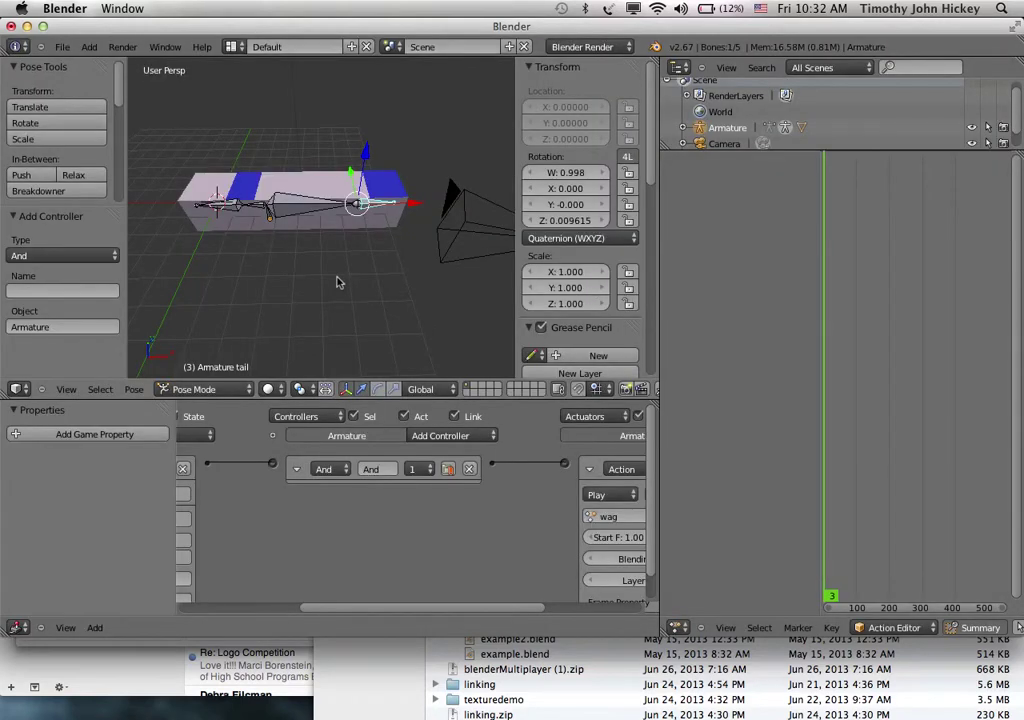
pyautogui.hotkey('ctrl', 'Up')
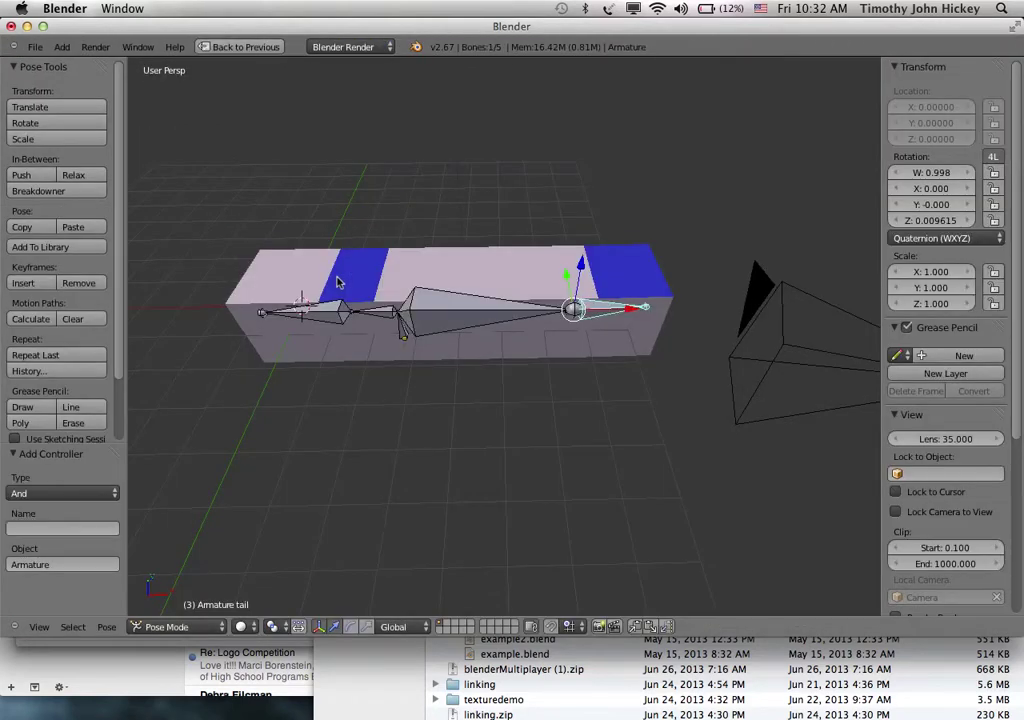
pyautogui.click(172, 626)
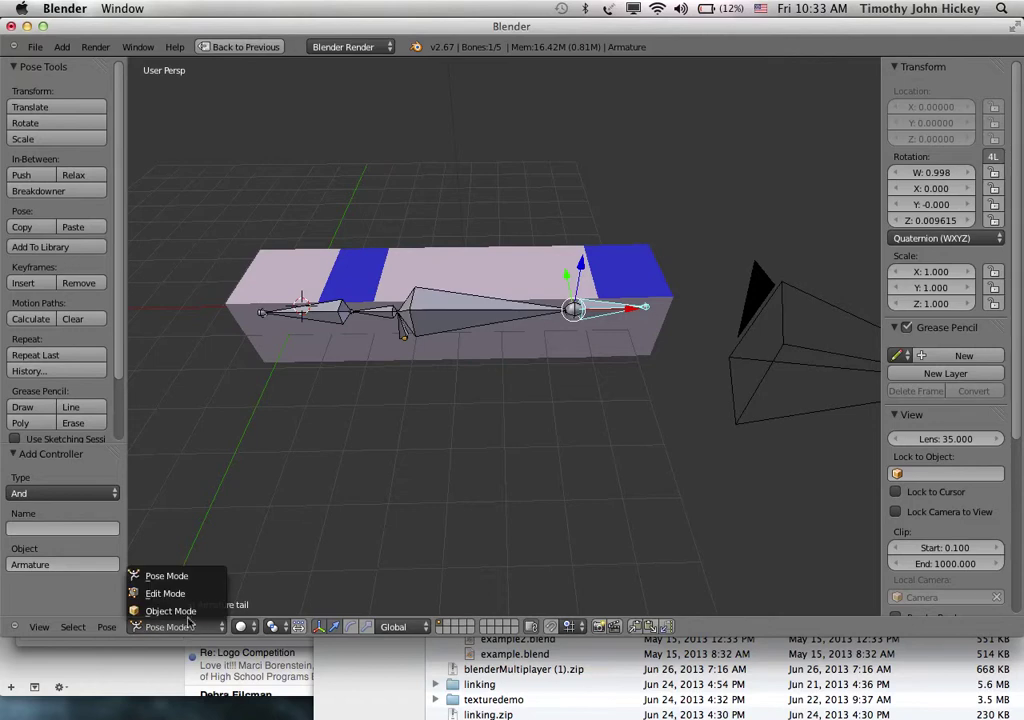
pyautogui.click(187, 611)
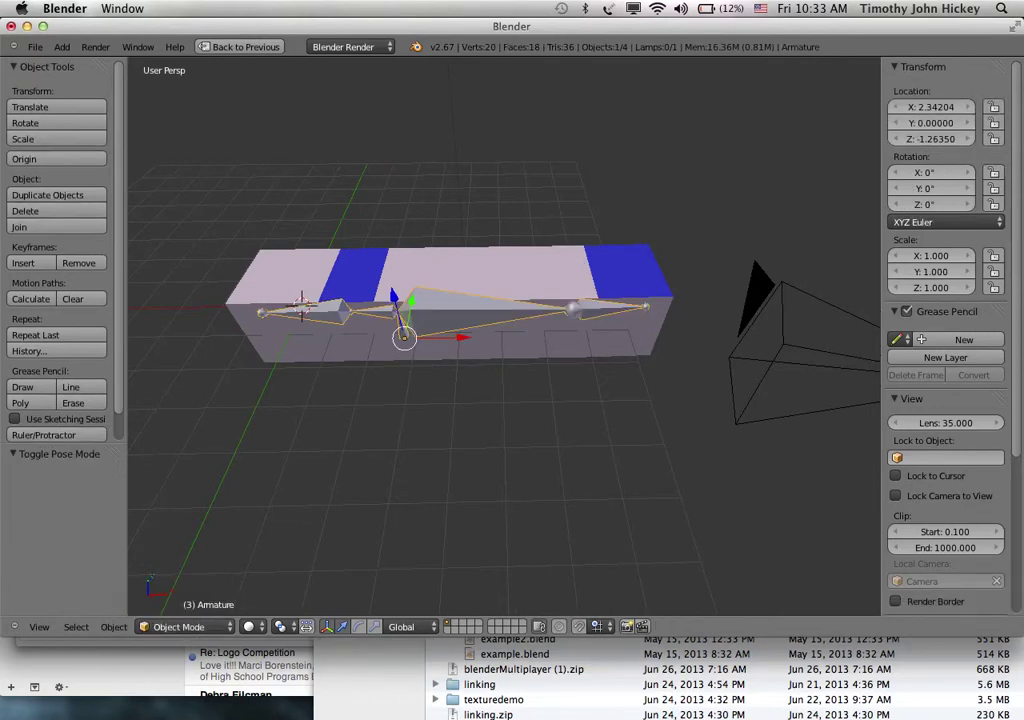
pyautogui.hotkey('shift', 'z')
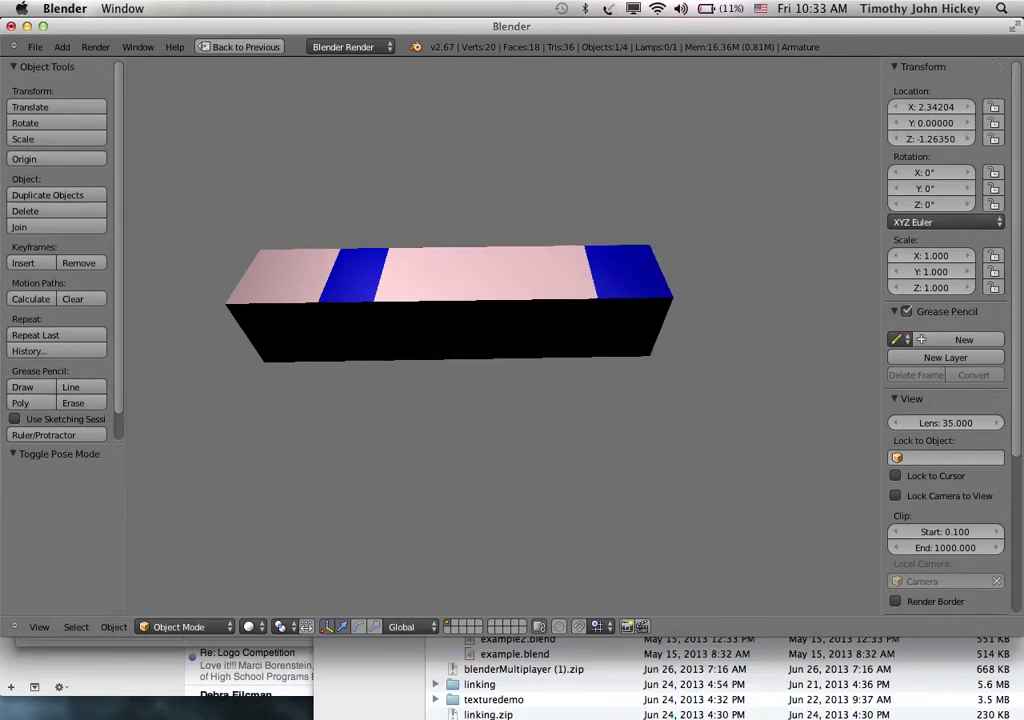
pyautogui.press('Escape')
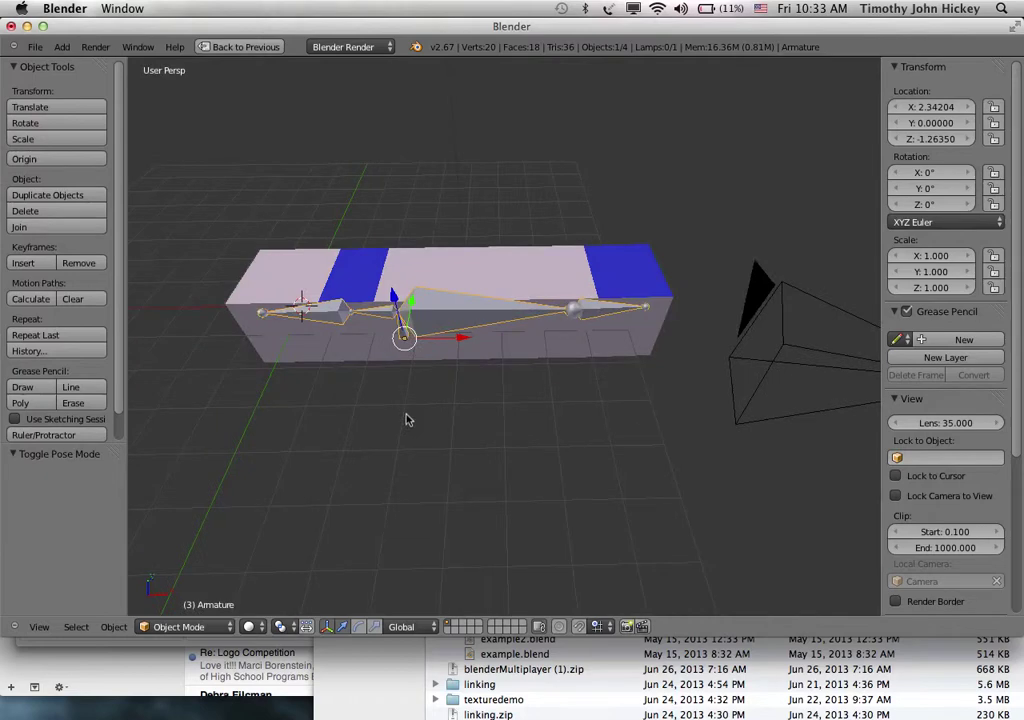
# - Return to the maximized Logic Editor and change the wag actuator's action type to Loop Stop
pyautogui.hotkey('ctrl', 'Up')
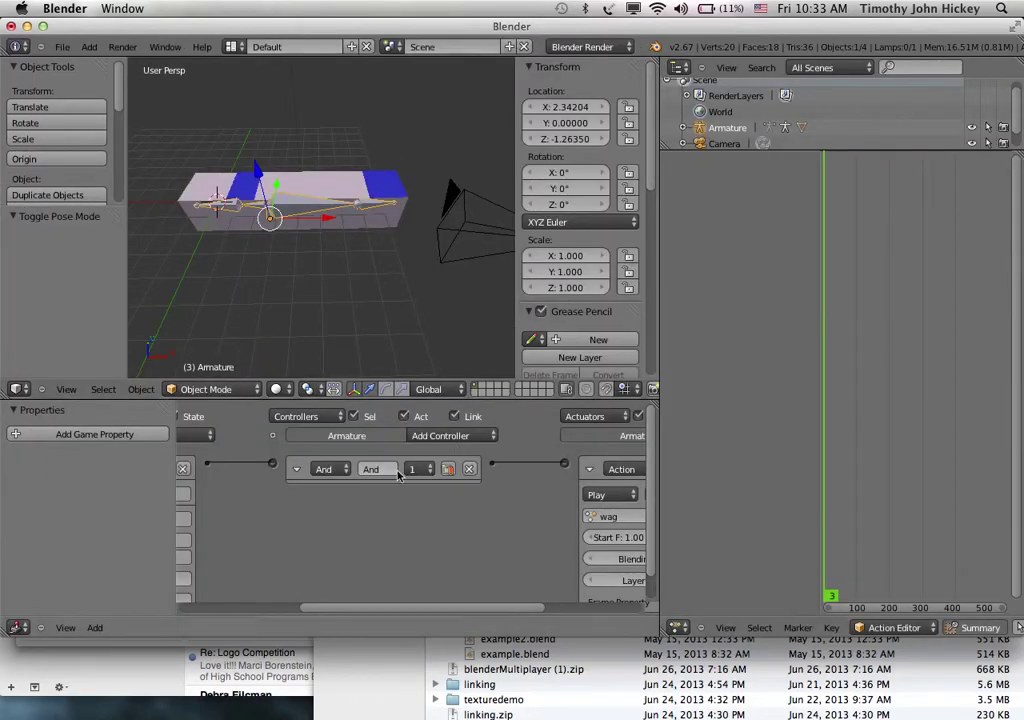
pyautogui.hotkey('ctrl', 'Up')
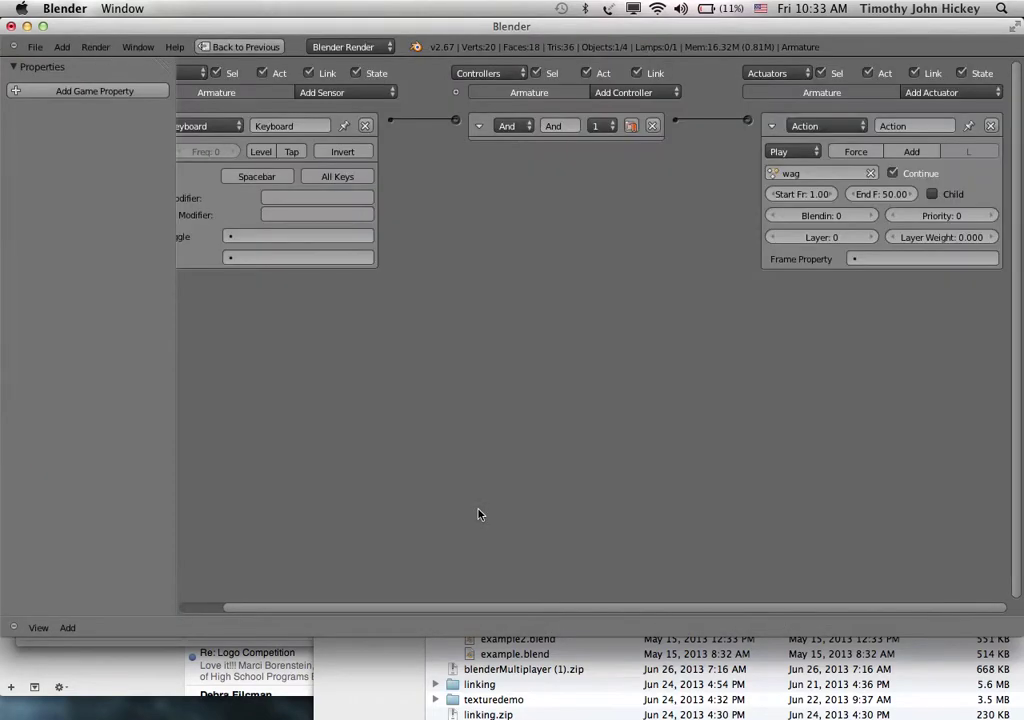
pyautogui.click(781, 155)
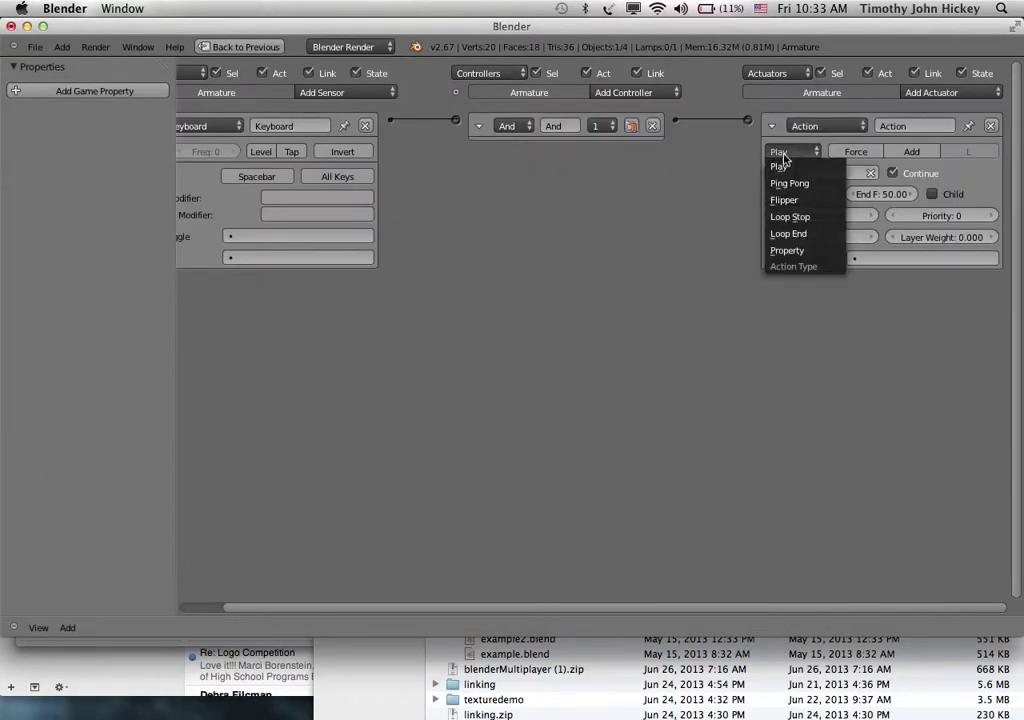
pyautogui.click(788, 218)
# - Run the game again in the maximized 3D view to test the Loop Stop wag, and exit back to the scene
pyautogui.hotkey('ctrl', 'Up')
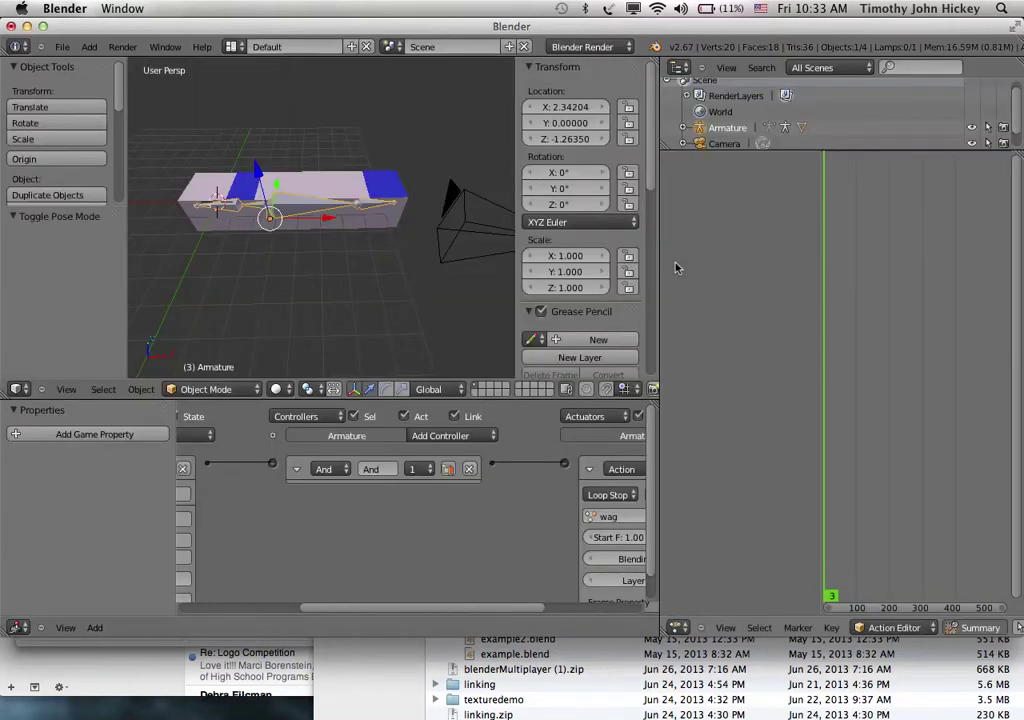
pyautogui.hotkey('ctrl', 'Up')
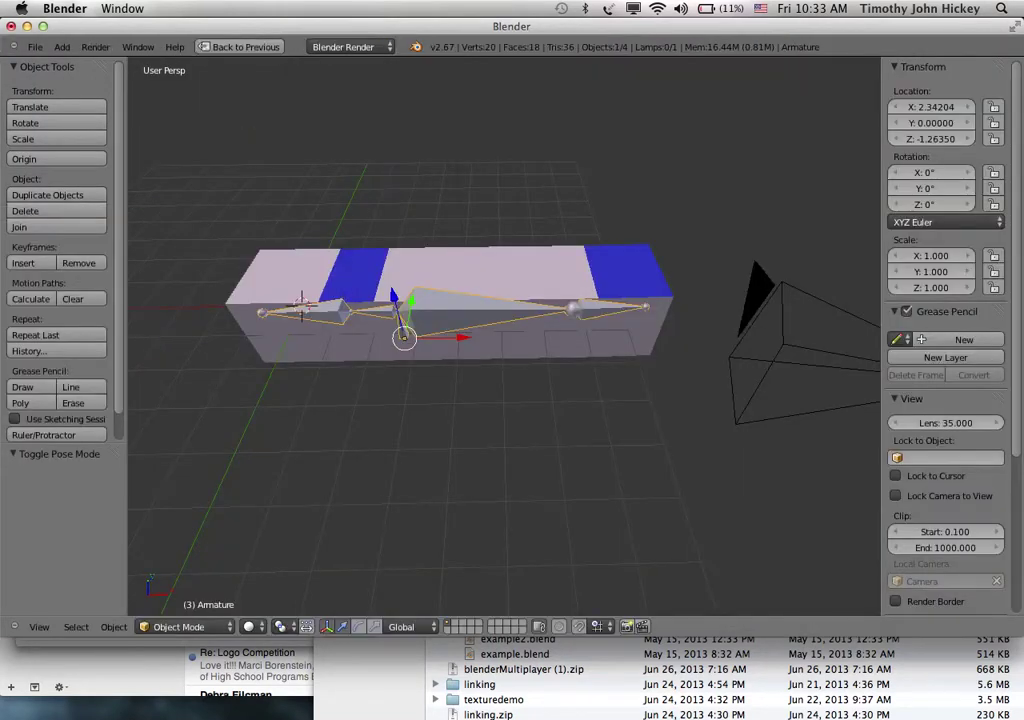
pyautogui.press('p')
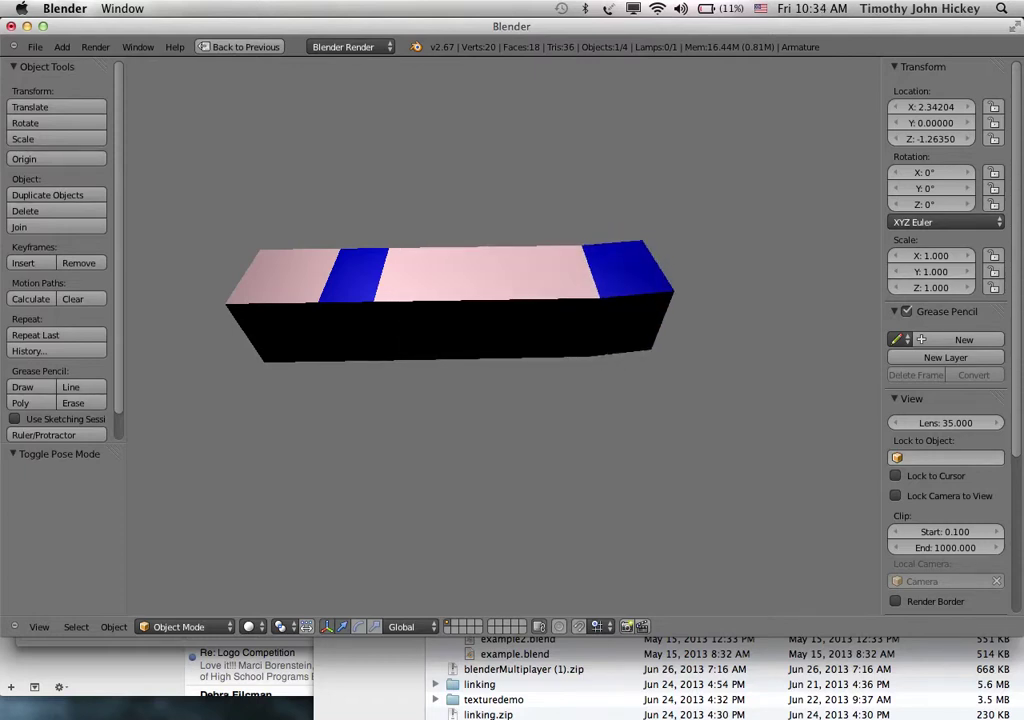
pyautogui.press('Escape')
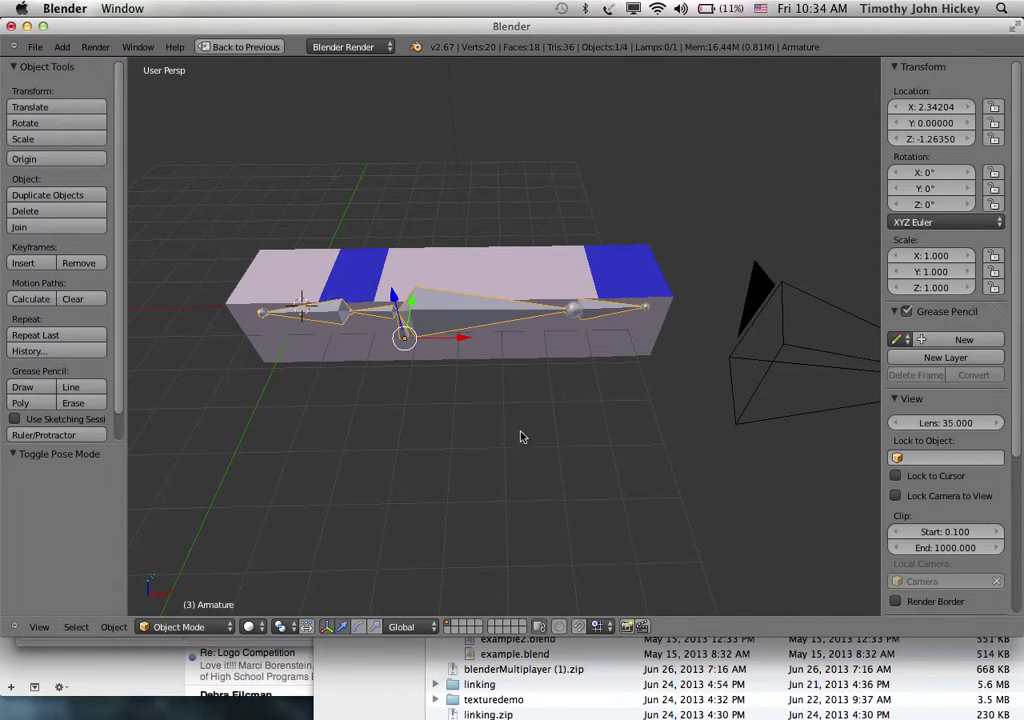
pyautogui.moveTo(514, 480); pyautogui.dragTo(517, 424, button='middle')
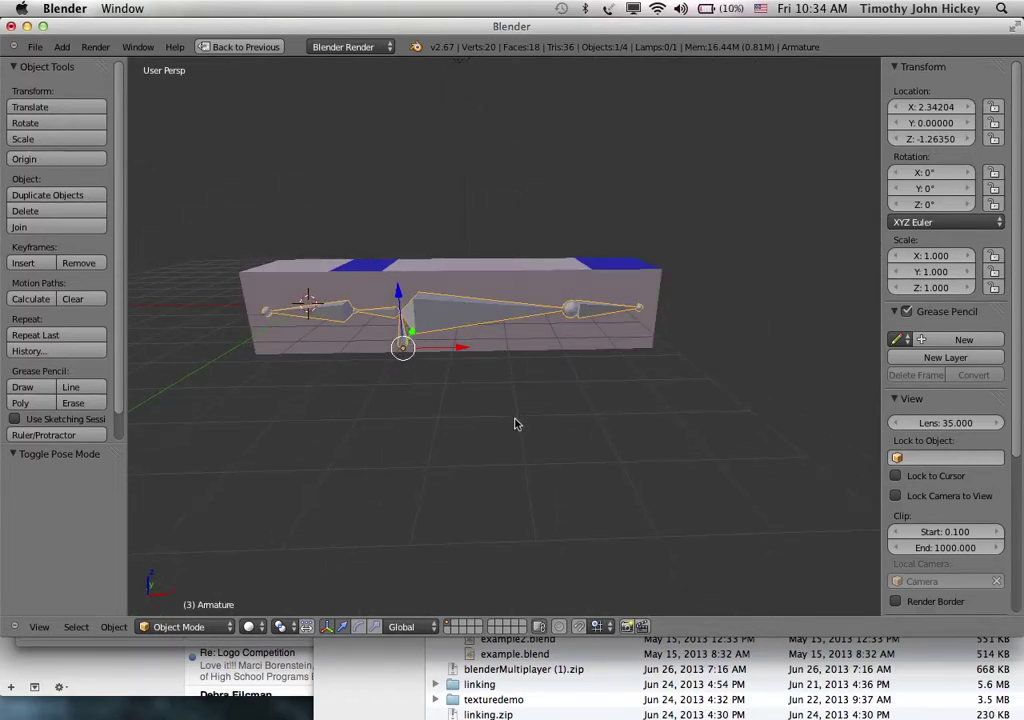